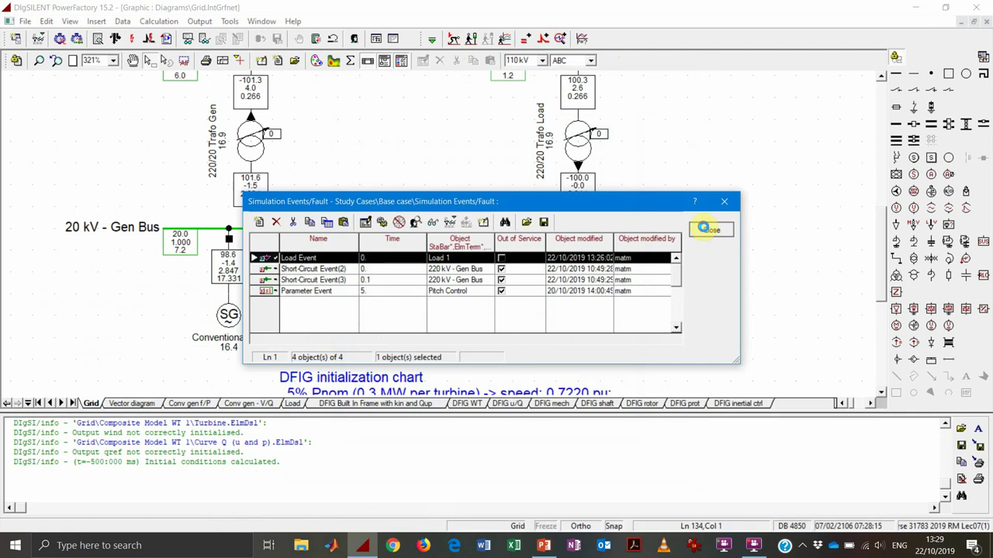
Close the Simulation Events/Fault list to return to the Grid diagram.
{"action": "left_click", "coordinate": [709, 229]}
{"action": "left_click", "coordinate": [467, 39]}
Run the simulation and create Conv gen f/P(1), a copy placed before Conv gen f/P.
{"action": "left_click", "coordinate": [623, 194]}
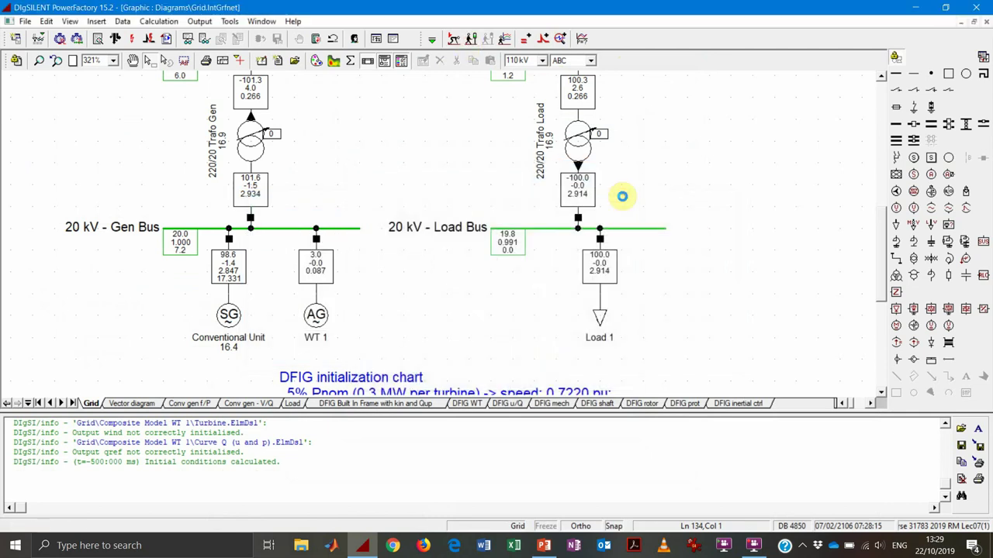
{"action": "left_click", "coordinate": [190, 404]}
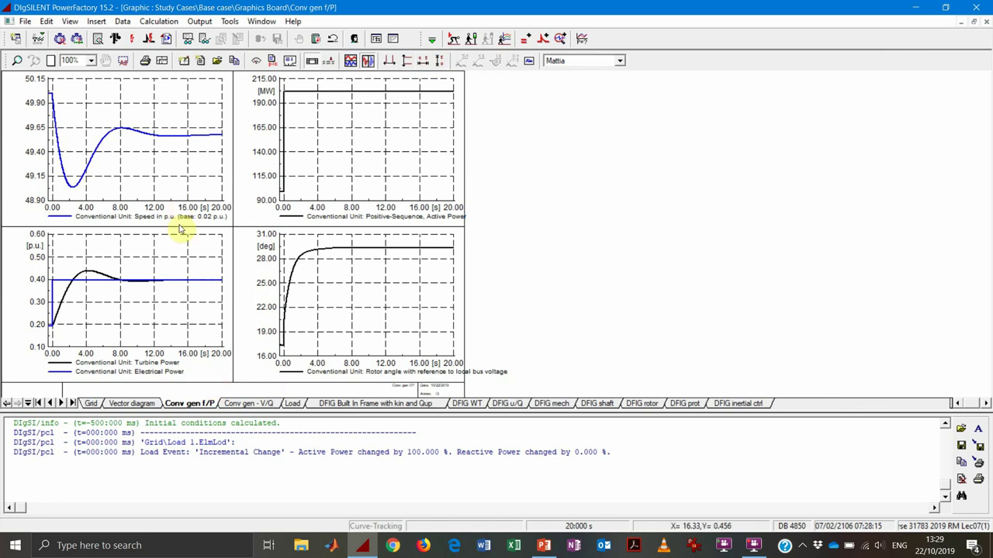
{"action": "right_click", "coordinate": [206, 407]}
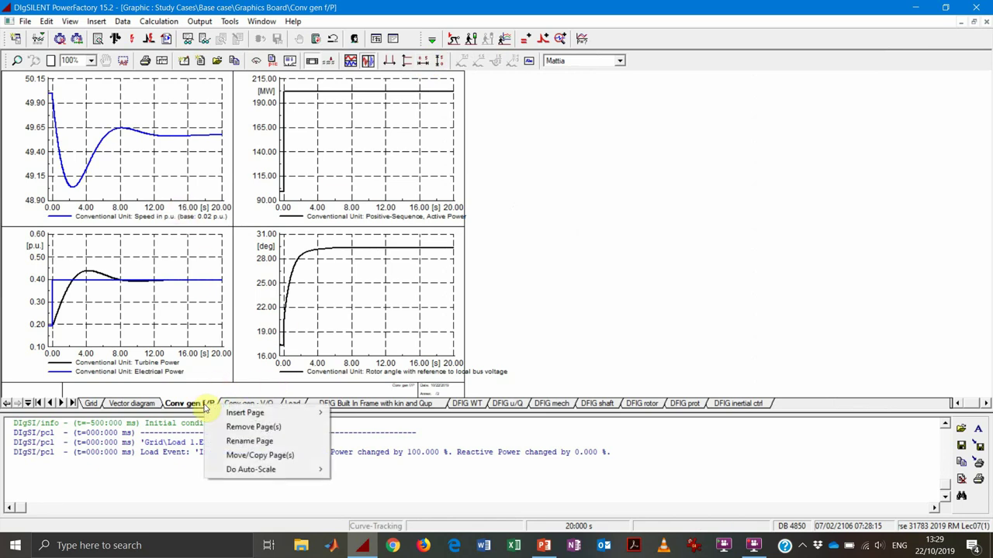
{"action": "left_click", "coordinate": [247, 456]}
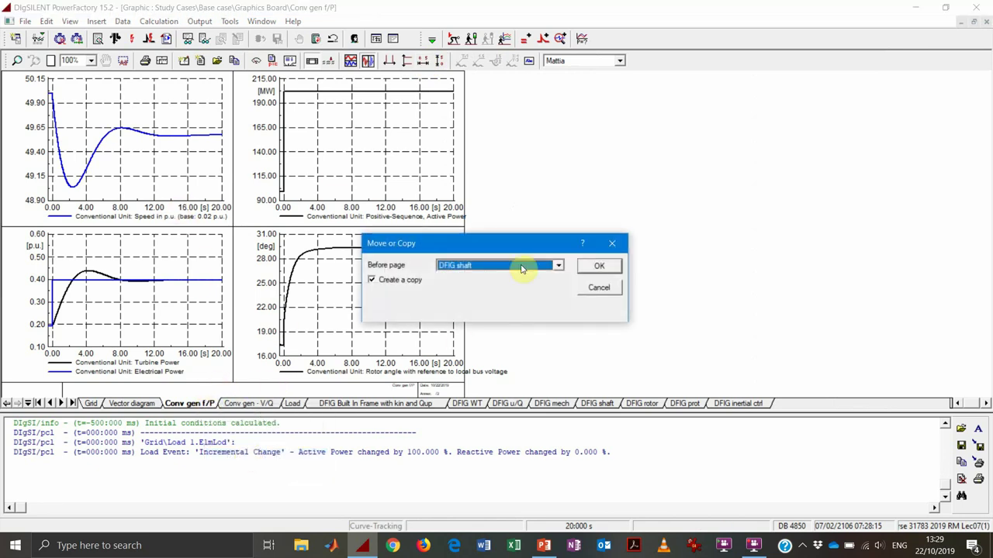
{"action": "left_click", "coordinate": [490, 266]}
{"action": "scroll", "coordinate": [480, 309], "scroll_direction": "up", "scroll_amount": 2}
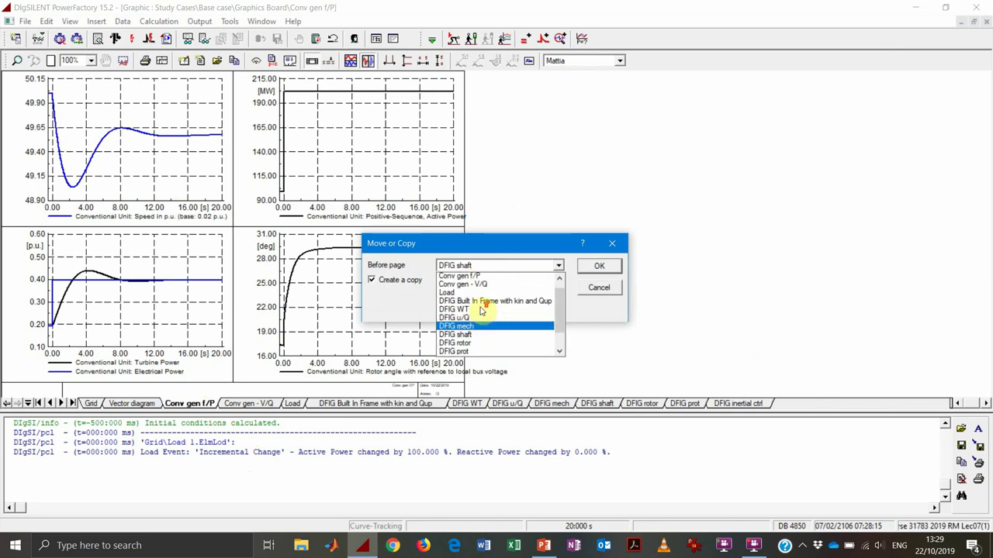
{"action": "left_click", "coordinate": [480, 295]}
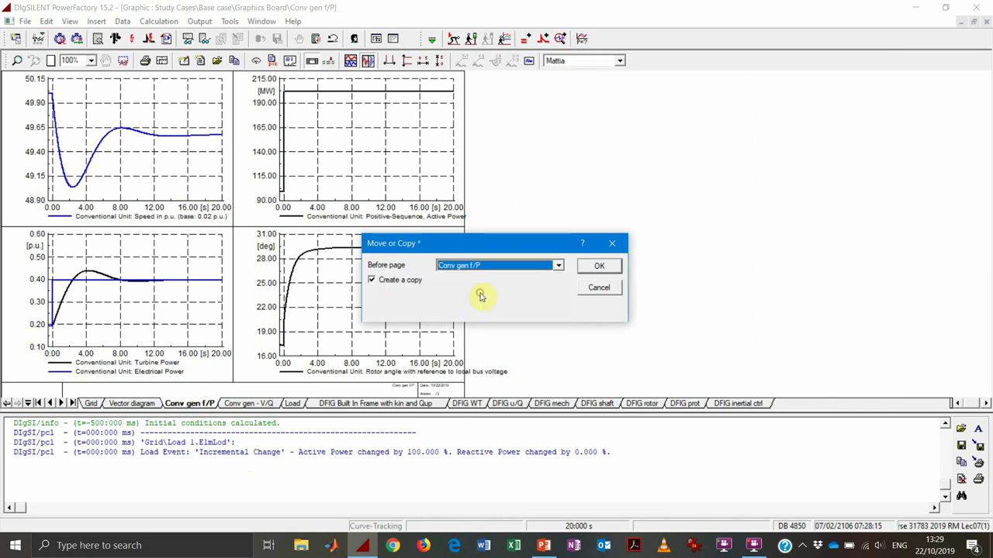
{"action": "left_click", "coordinate": [598, 266]}
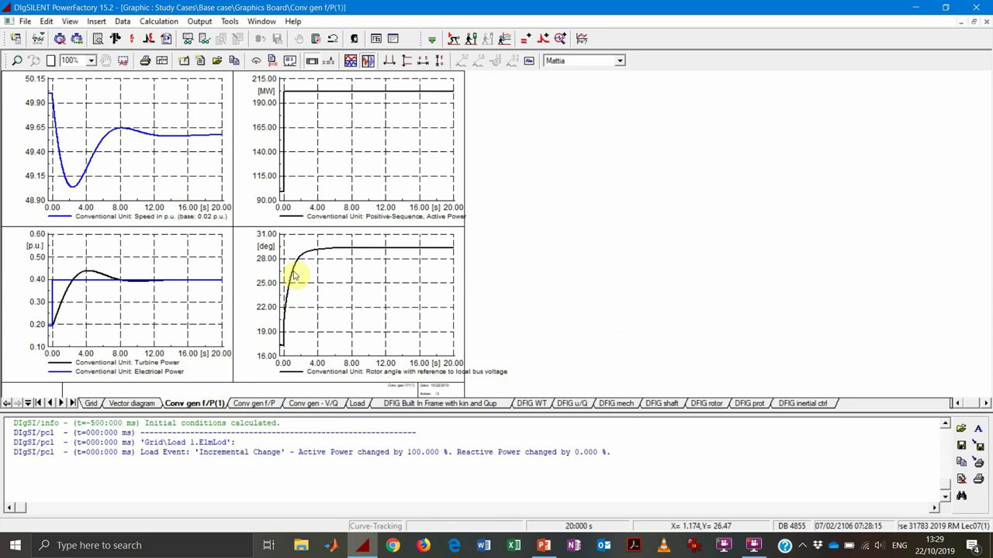
{"action": "left_click", "coordinate": [189, 320]}
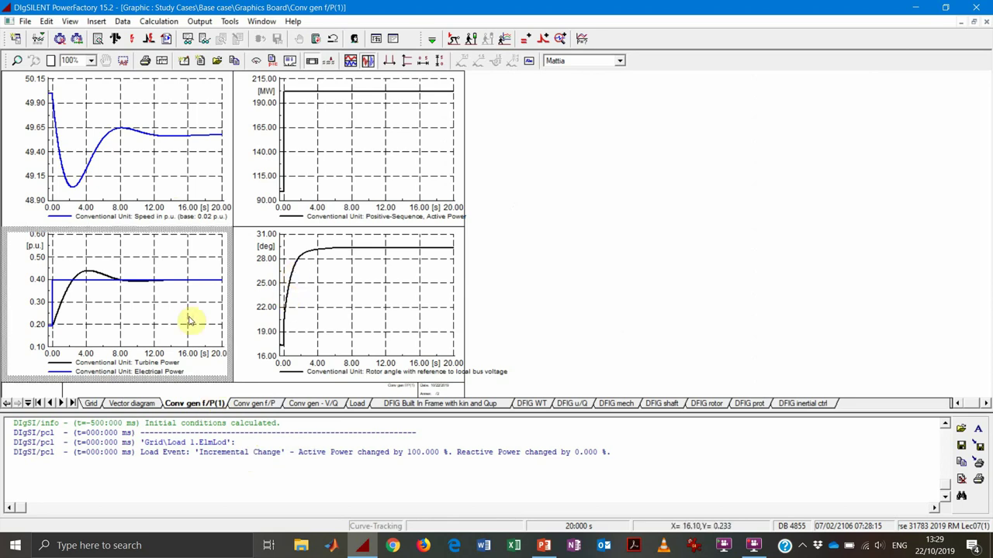
Delete the turbine/electrical power and rotor angle plots and stack the remaining plots vertically.
{"action": "key", "text": "Delete"}
{"action": "key", "text": "Return"}
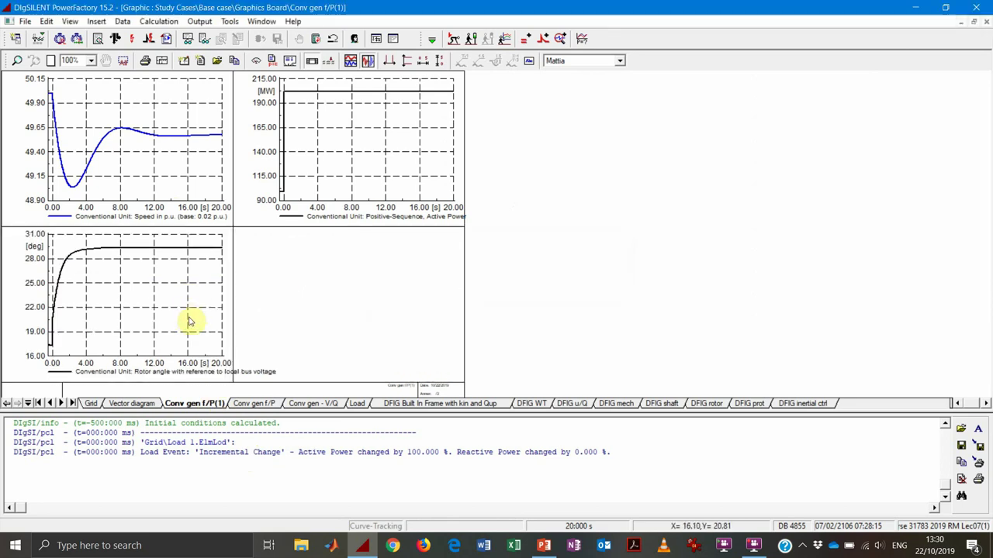
{"action": "left_click", "coordinate": [189, 320]}
{"action": "key", "text": "Delete"}
{"action": "key", "text": "Return"}
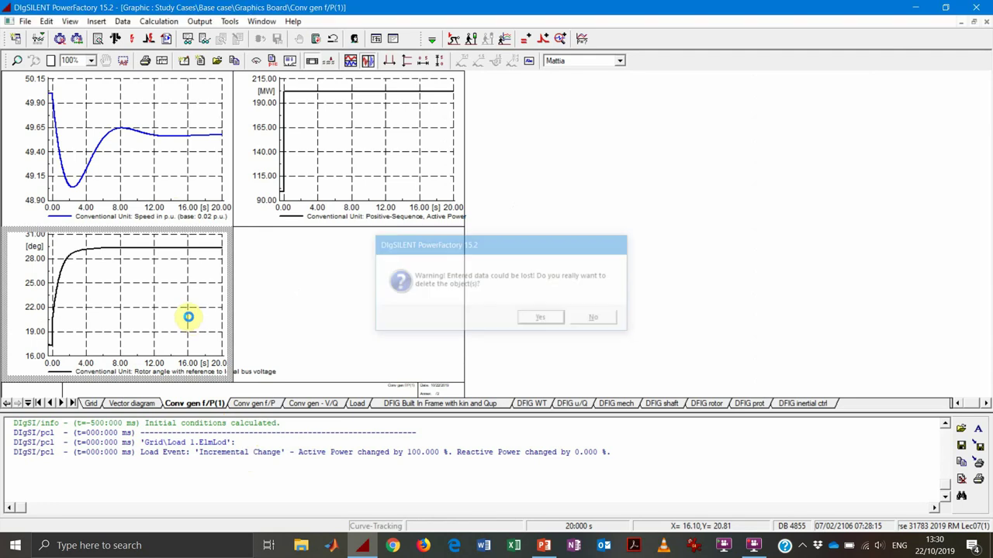
{"action": "left_click", "coordinate": [353, 61]}
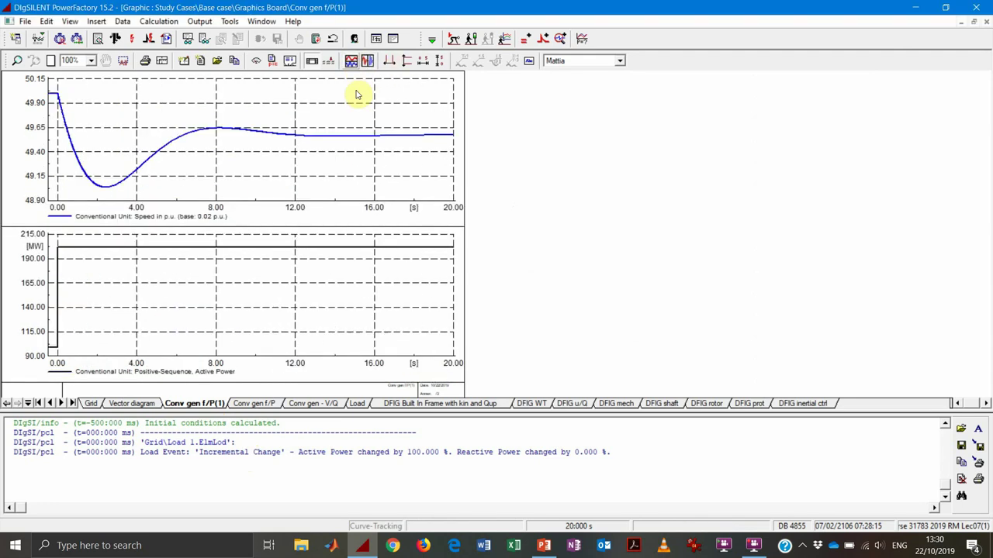
Paste a copy of the active power plot below and open its settings.
{"action": "left_click", "coordinate": [272, 172]}
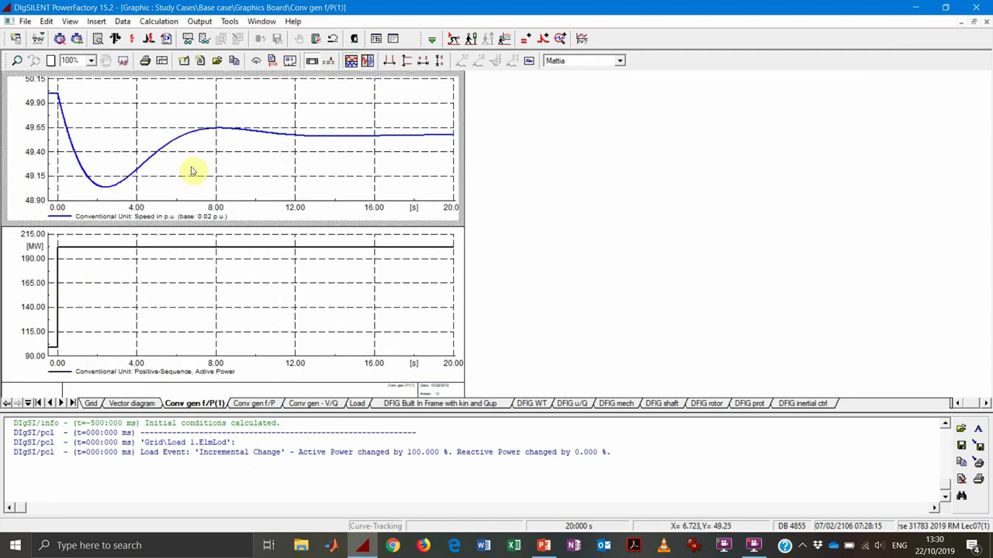
{"action": "left_click", "coordinate": [212, 290]}
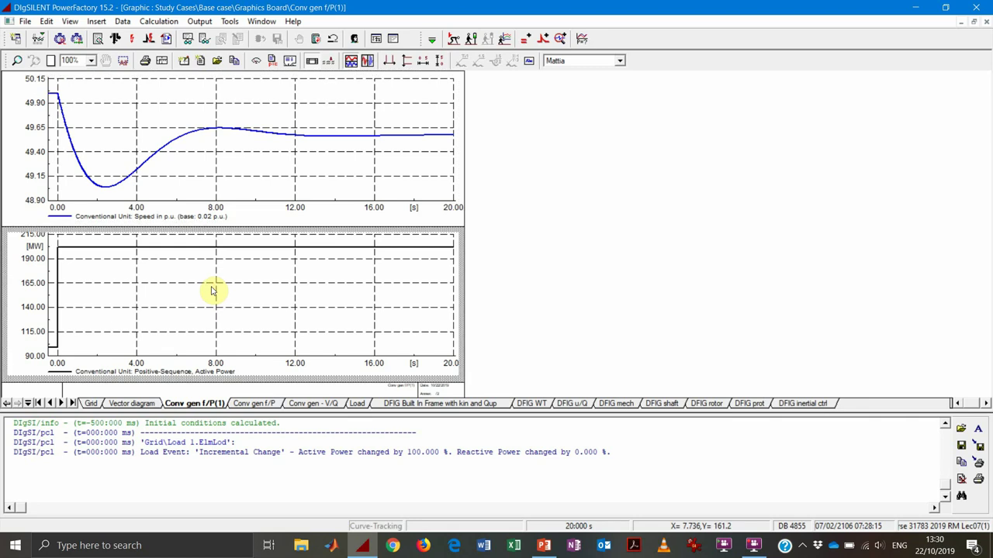
{"action": "key", "text": "ctrl+v"}
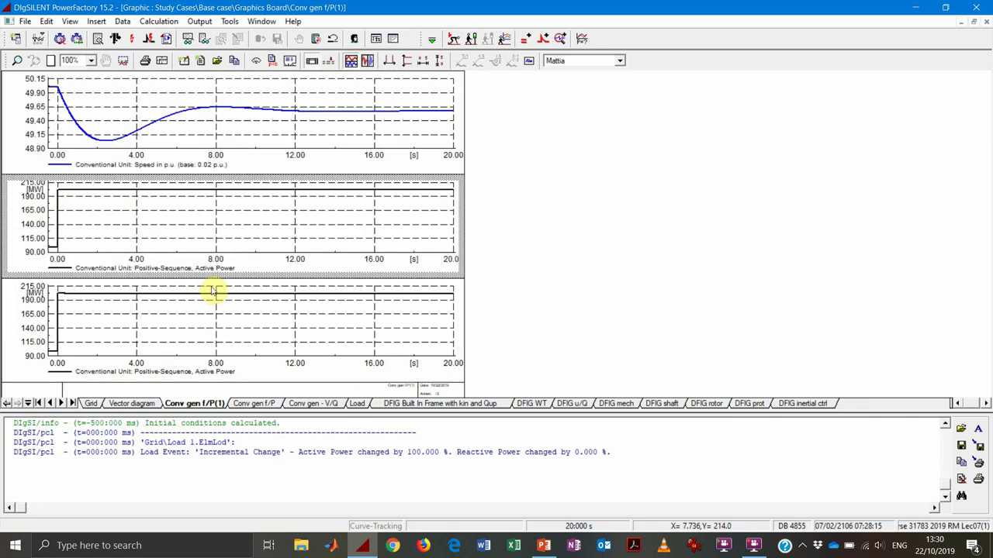
{"action": "double_click", "coordinate": [214, 310]}
Set the bottom subplot's curve to WT 1, variable m:Psum:bus1 (Total Active Power), and rescale it.
{"action": "double_click", "coordinate": [414, 372]}
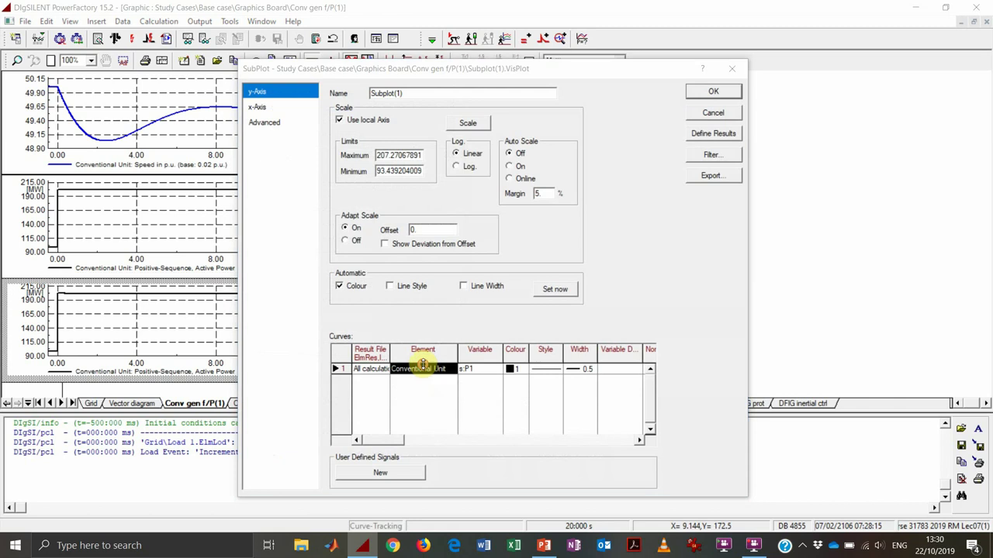
{"action": "double_click", "coordinate": [266, 259]}
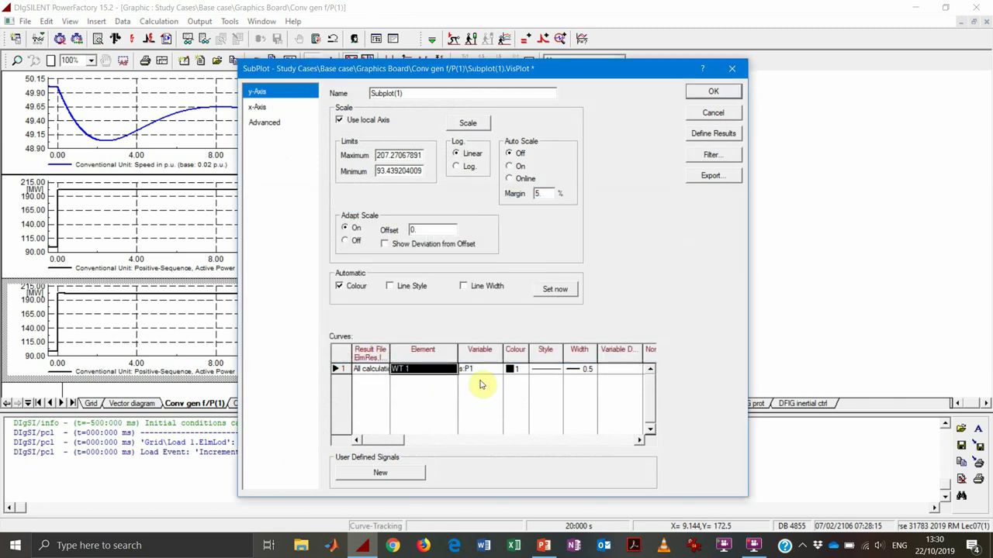
{"action": "double_click", "coordinate": [479, 369]}
{"action": "left_click", "coordinate": [535, 411]}
{"action": "double_click", "coordinate": [535, 412]}
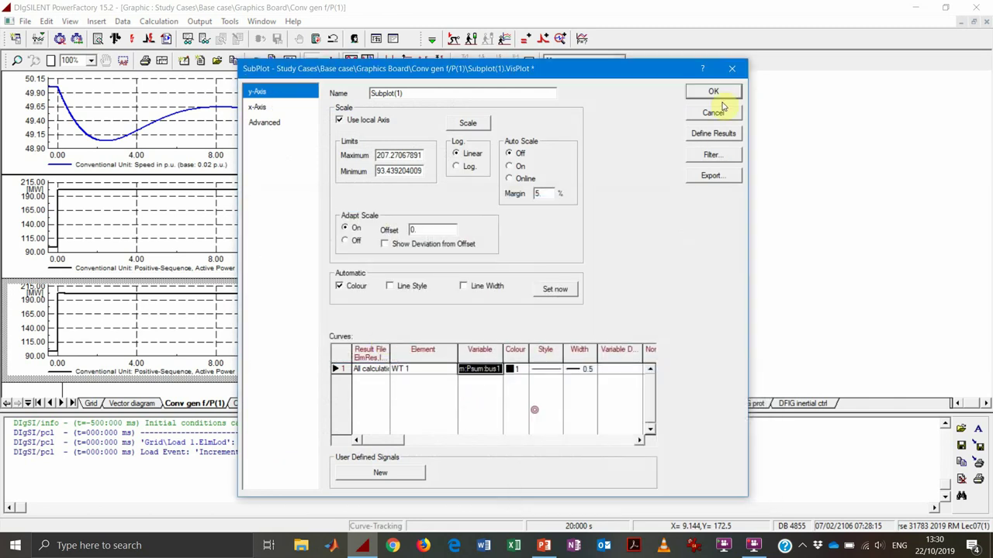
{"action": "left_click", "coordinate": [713, 92]}
{"action": "left_click", "coordinate": [440, 62]}
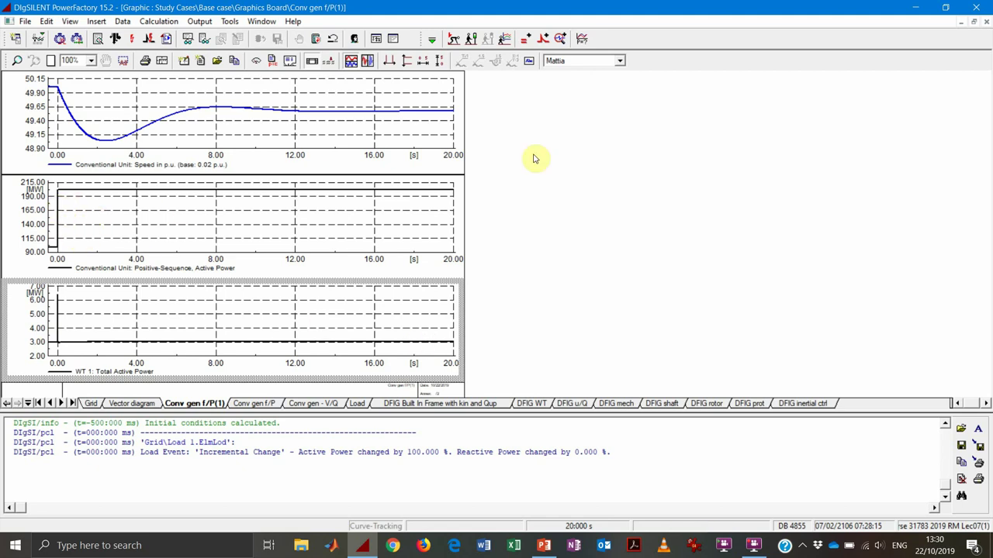
{"action": "left_click", "coordinate": [457, 38]}
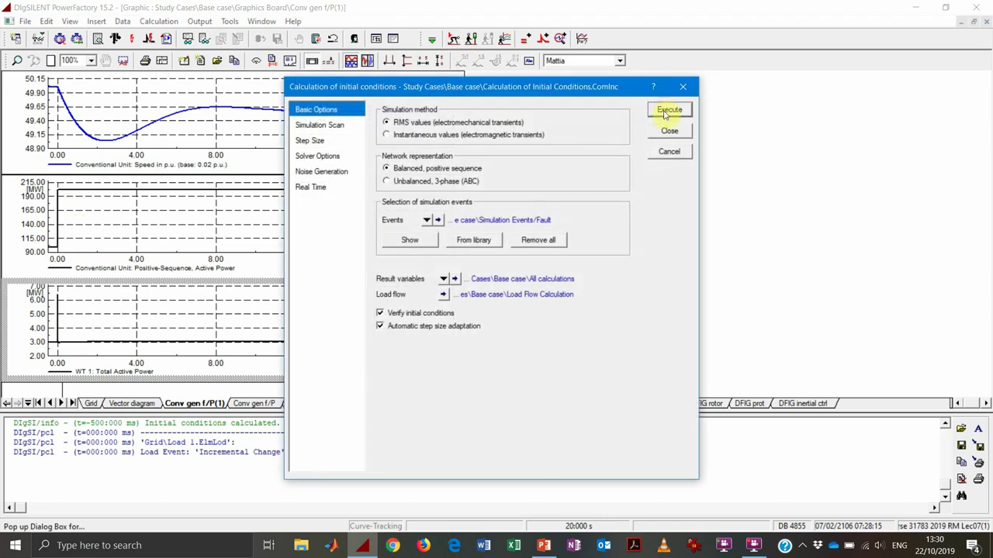
Calculate initial conditions, then copy Base case into Study Cases in the Data Manager.
{"action": "left_click", "coordinate": [665, 114]}
{"action": "left_click", "coordinate": [15, 38]}
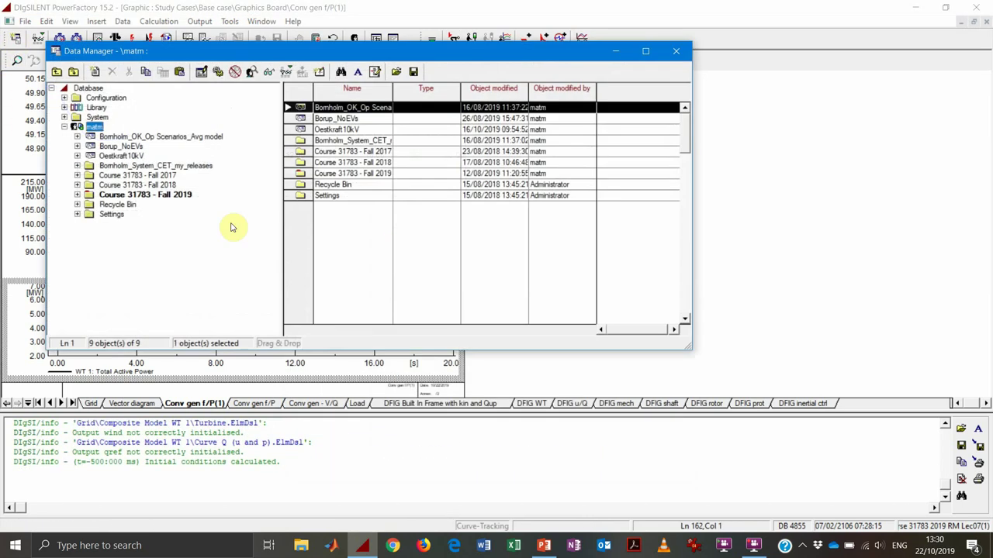
{"action": "left_click", "coordinate": [147, 195]}
{"action": "left_click", "coordinate": [146, 252]}
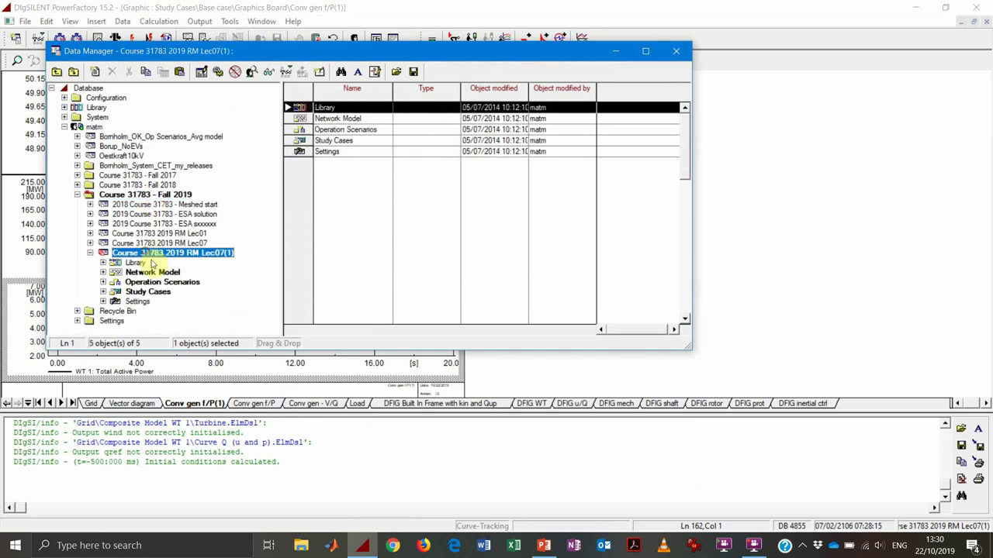
{"action": "left_click", "coordinate": [151, 292]}
{"action": "left_click", "coordinate": [158, 303]}
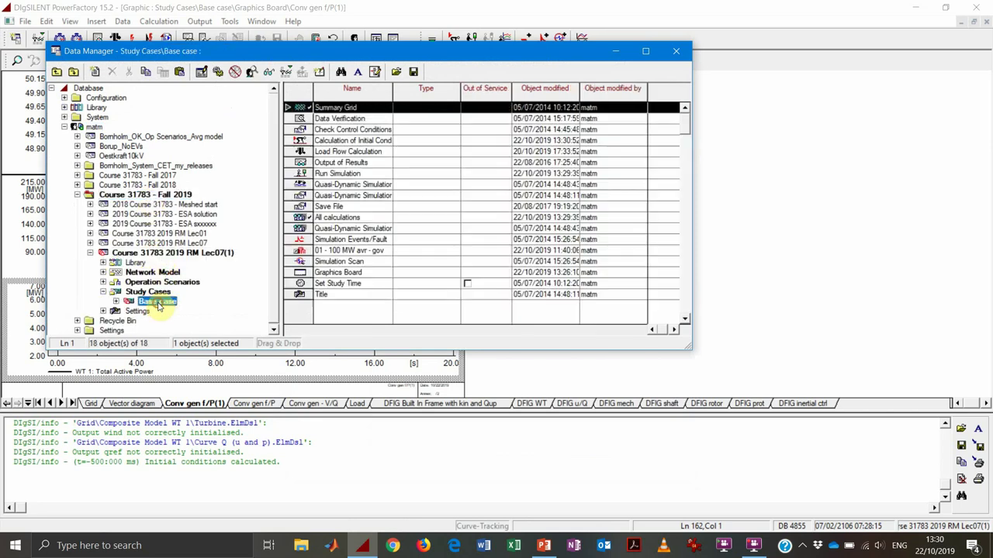
{"action": "right_click", "coordinate": [158, 302]}
{"action": "key", "text": "Escape"}
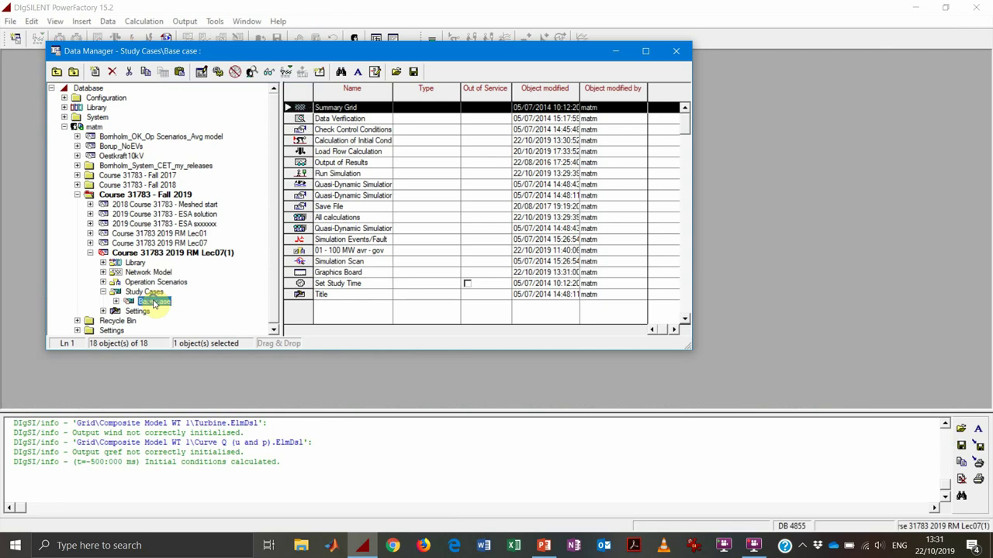
{"action": "right_click", "coordinate": [159, 302]}
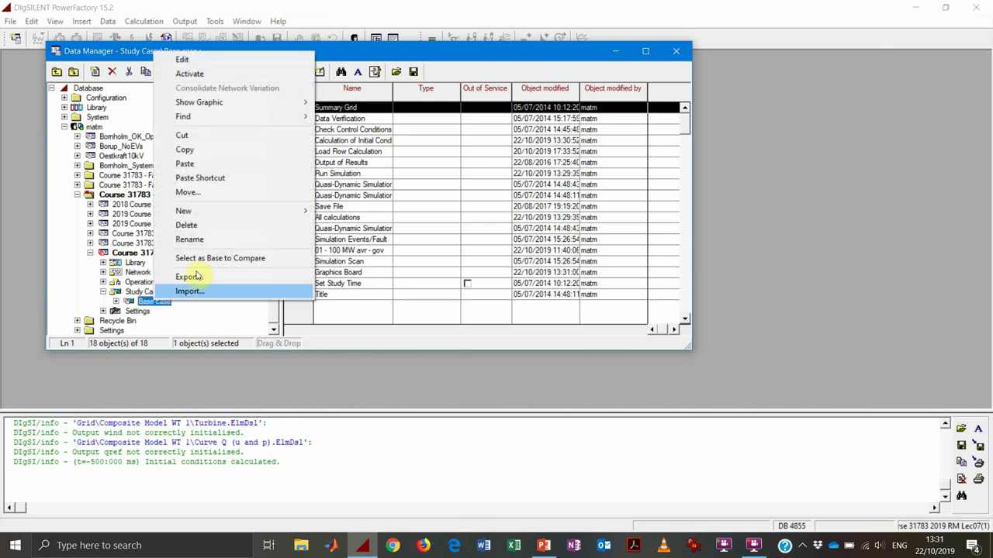
{"action": "key", "text": "Escape"}
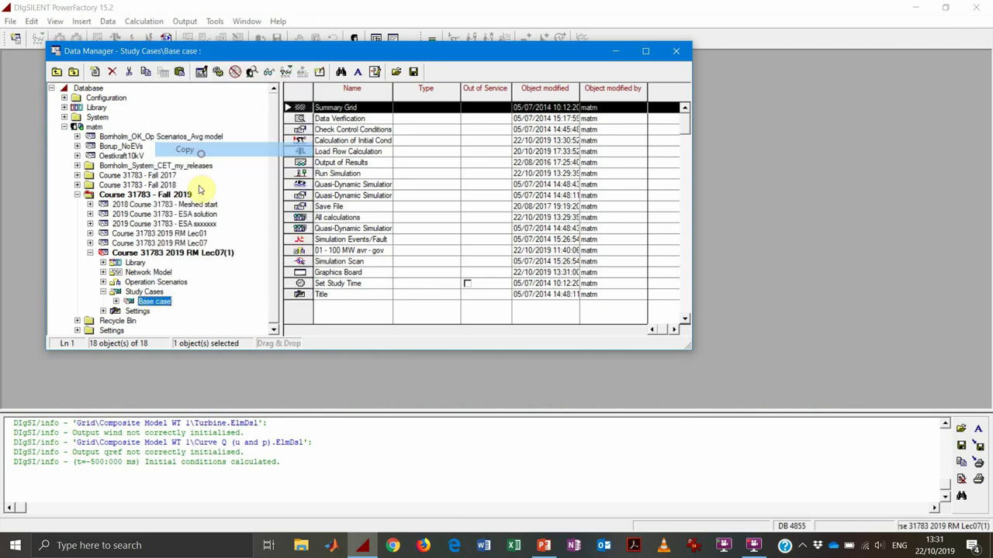
{"action": "right_click", "coordinate": [144, 292]}
{"action": "left_click", "coordinate": [186, 361]}
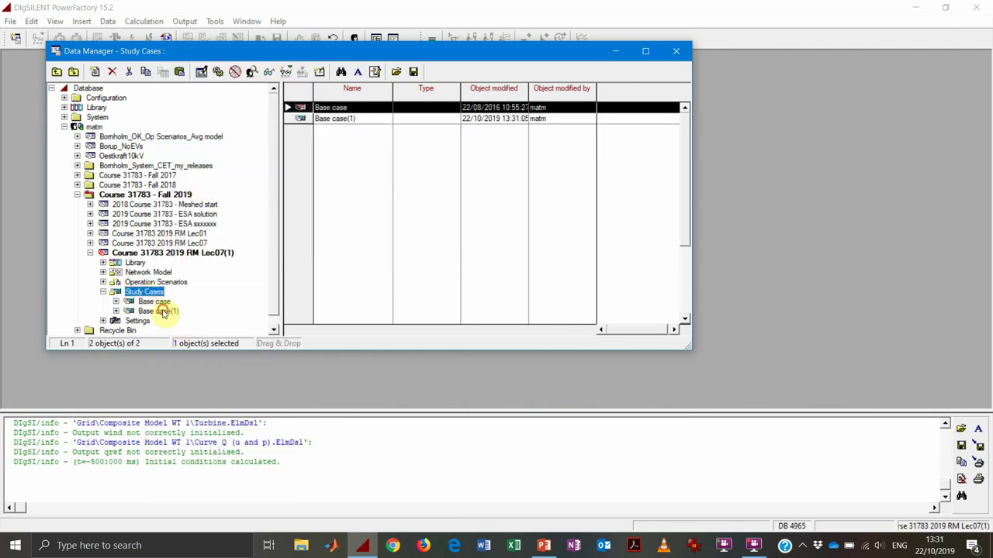
Rename the copy to Case 1 Inertial ctrl and activate it as the study case.
{"action": "right_click", "coordinate": [159, 311]}
{"action": "left_click", "coordinate": [194, 70]}
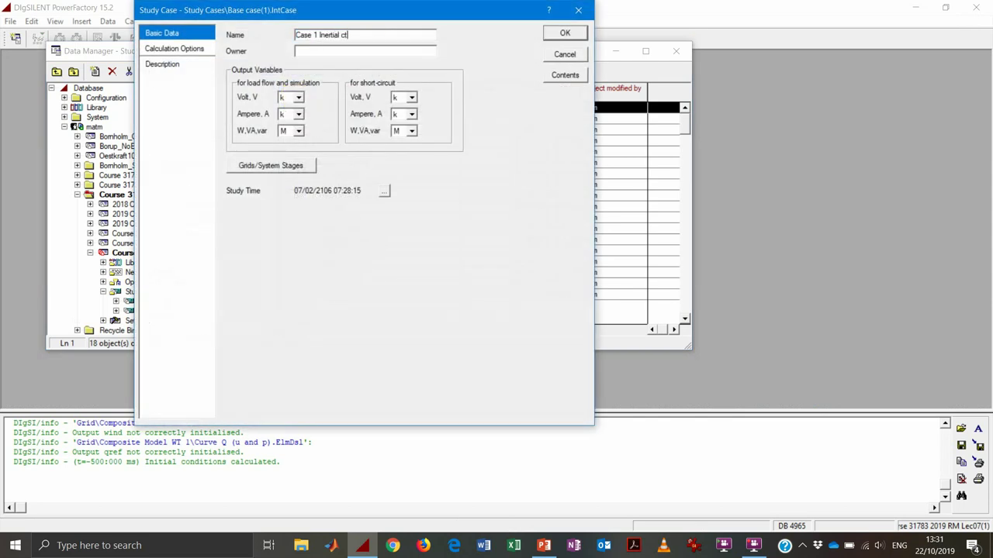
{"action": "key", "text": "Return"}
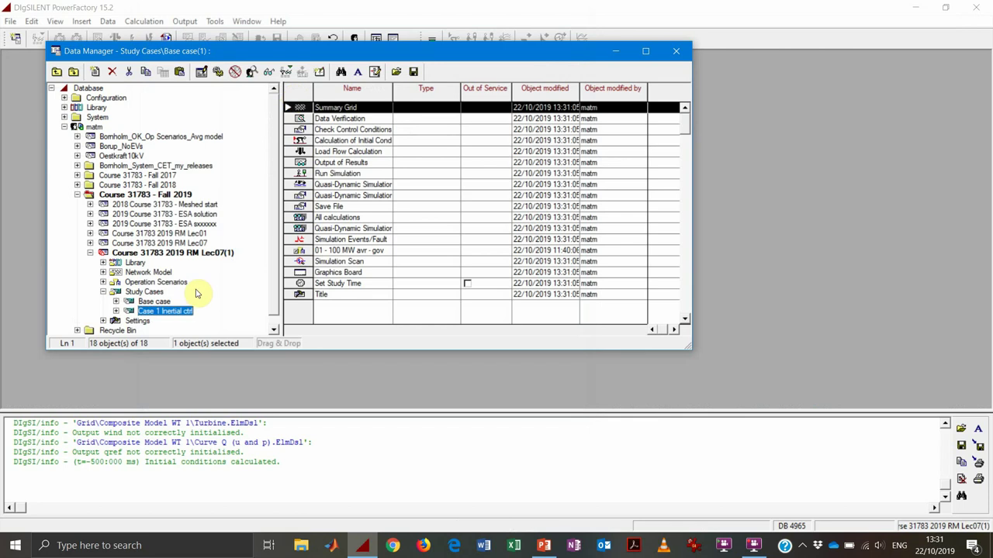
{"action": "right_click", "coordinate": [177, 314]}
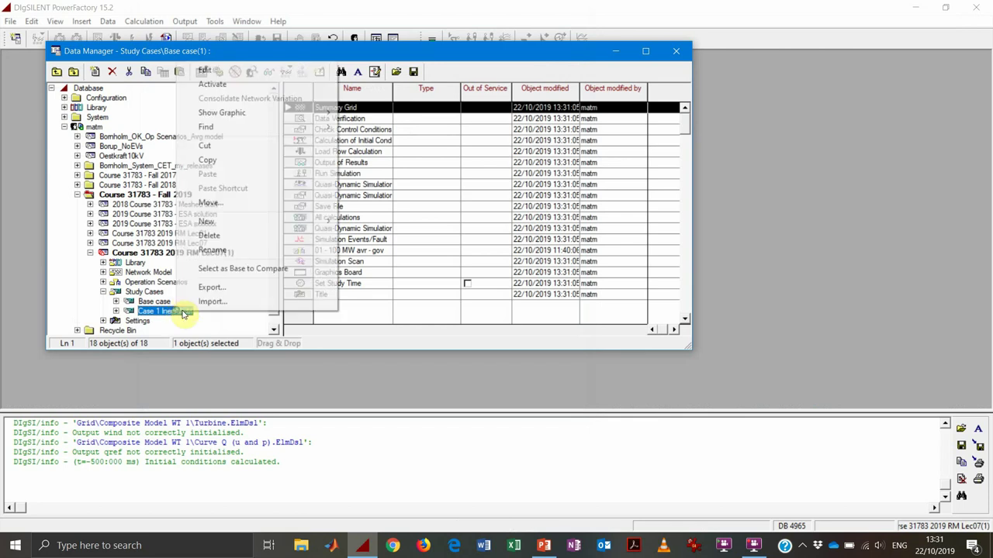
{"action": "left_click", "coordinate": [241, 85]}
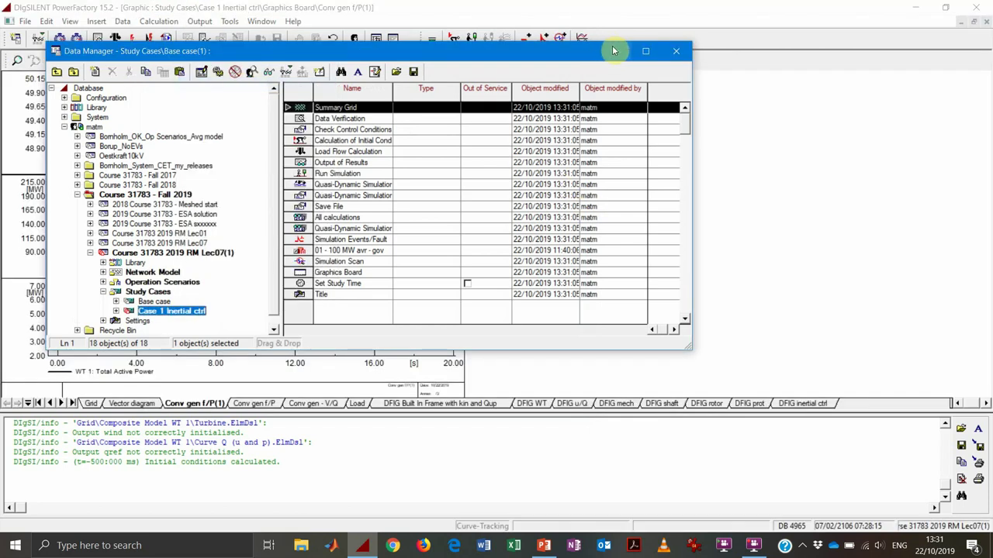
{"action": "left_click", "coordinate": [613, 51]}
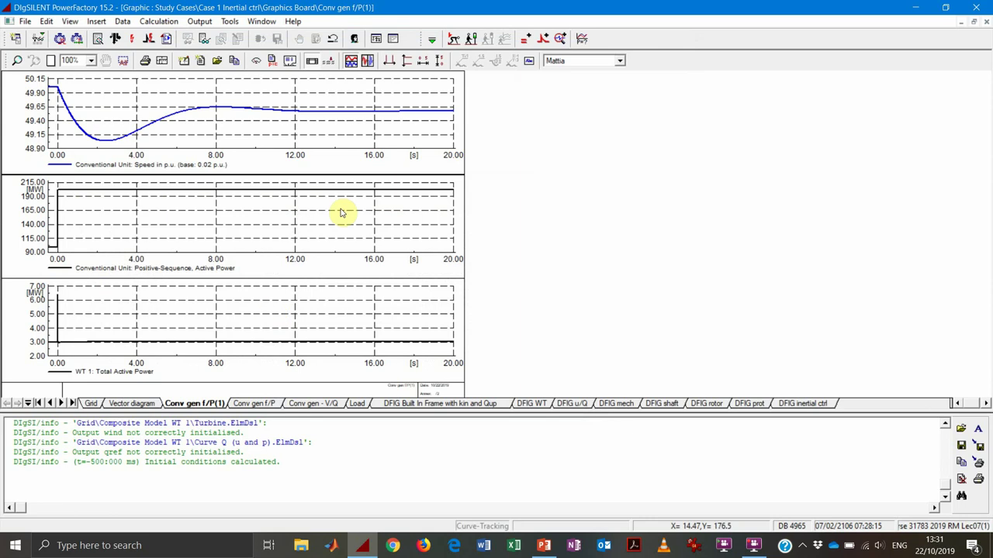
Calculate initial conditions with results in All calculations, then list all the grid's DSL models.
{"action": "left_click", "coordinate": [453, 38]}
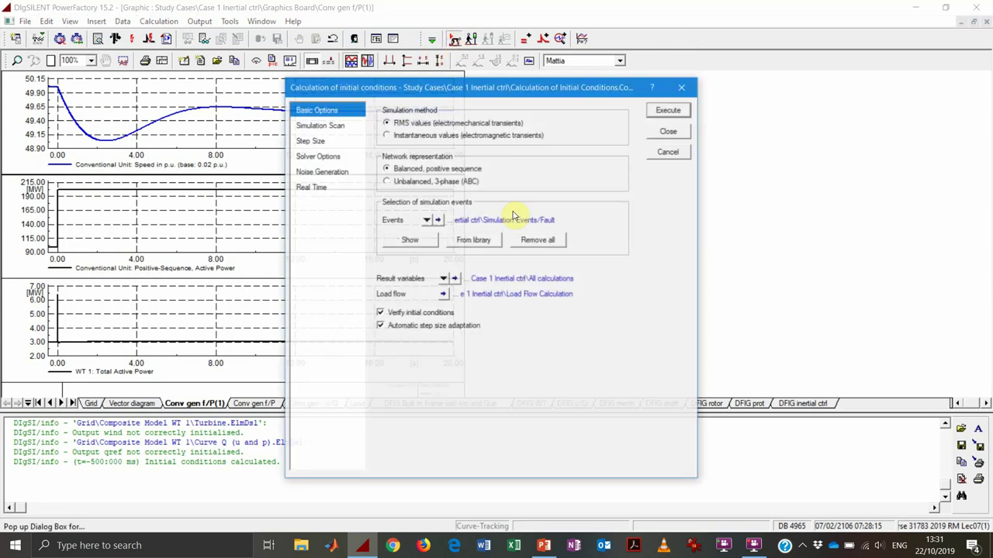
{"action": "left_click", "coordinate": [442, 279]}
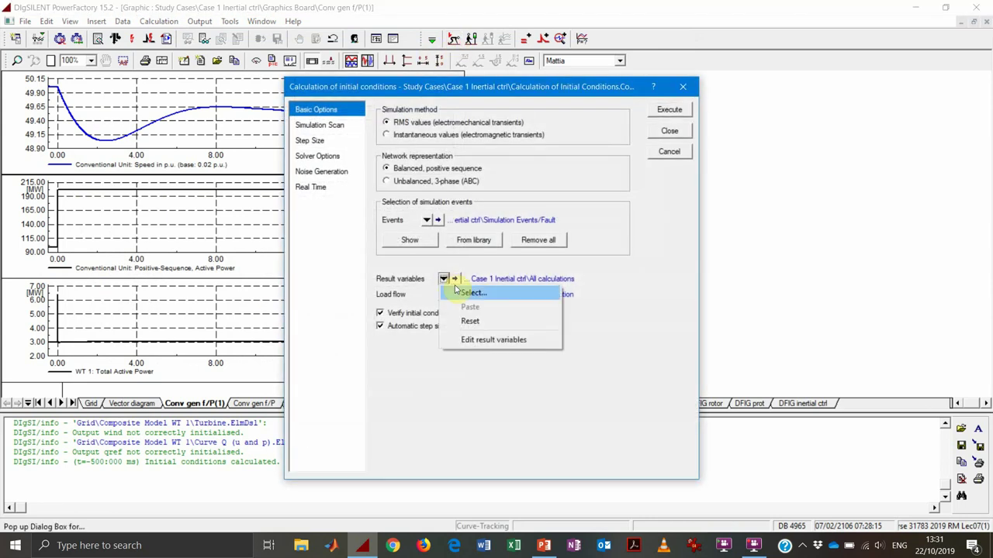
{"action": "left_click", "coordinate": [465, 291]}
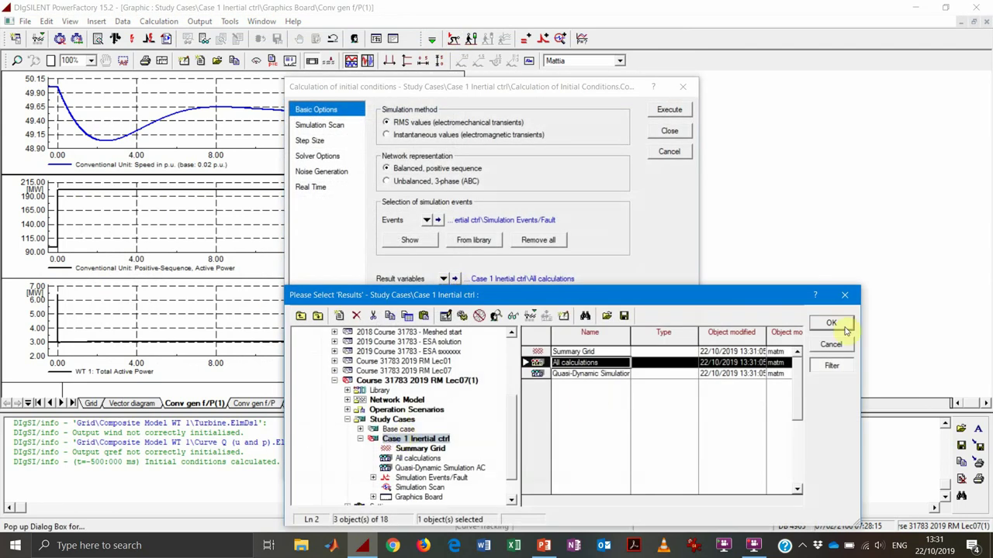
{"action": "left_click", "coordinate": [830, 324]}
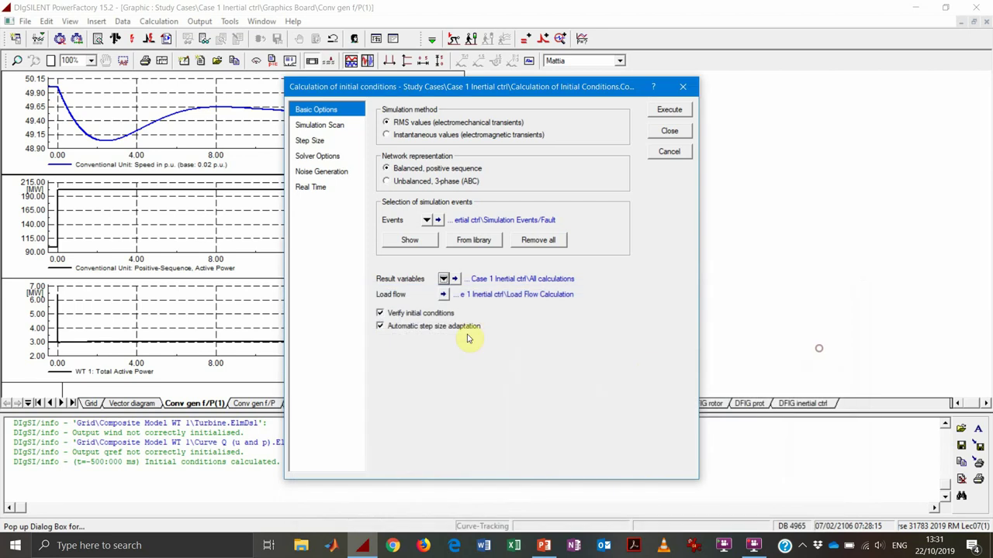
{"action": "left_click", "coordinate": [668, 111]}
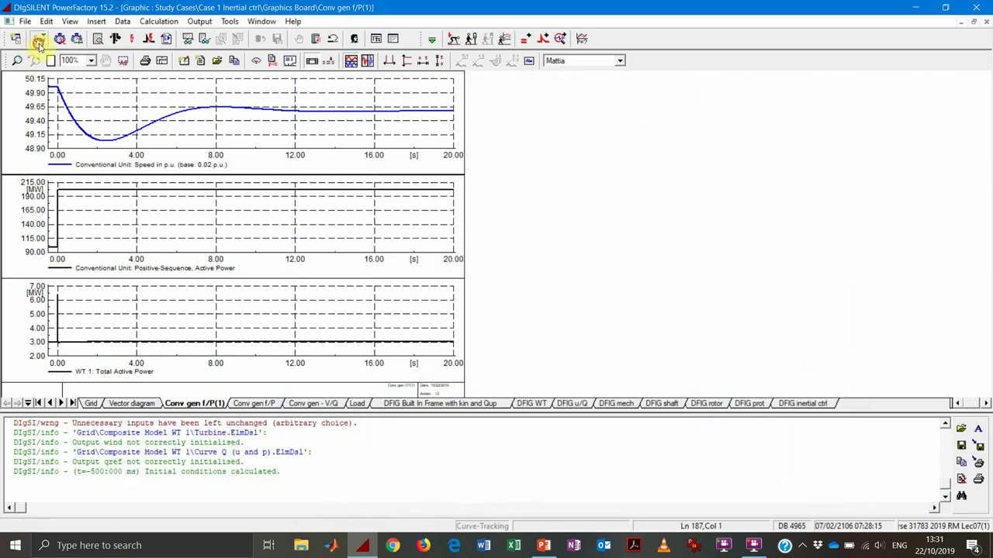
{"action": "left_click", "coordinate": [38, 39]}
{"action": "left_click", "coordinate": [61, 65]}
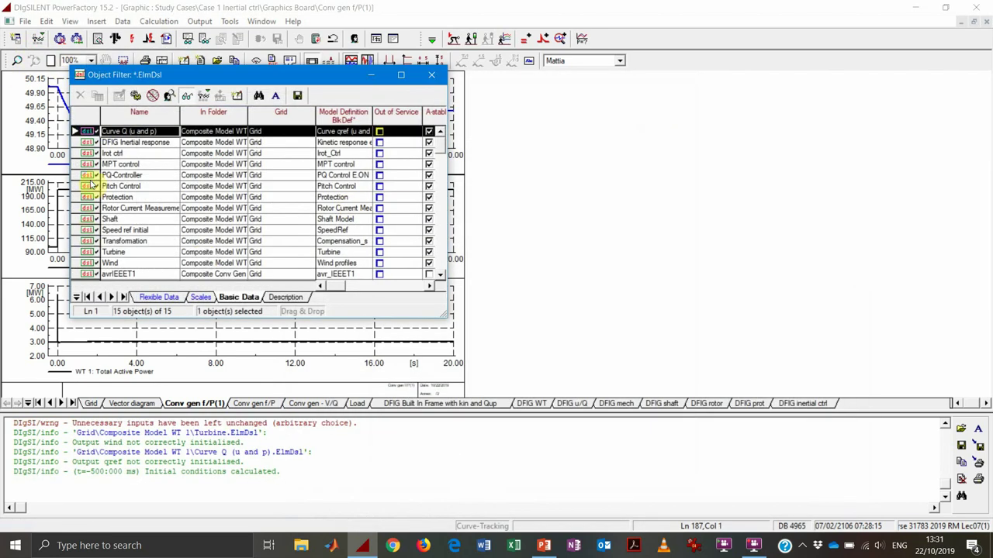
Enter Kslow Controller Gain 50 in DFIG Inertial response, then re-execute initial conditions.
{"action": "left_click", "coordinate": [89, 144]}
{"action": "double_click", "coordinate": [90, 145]}
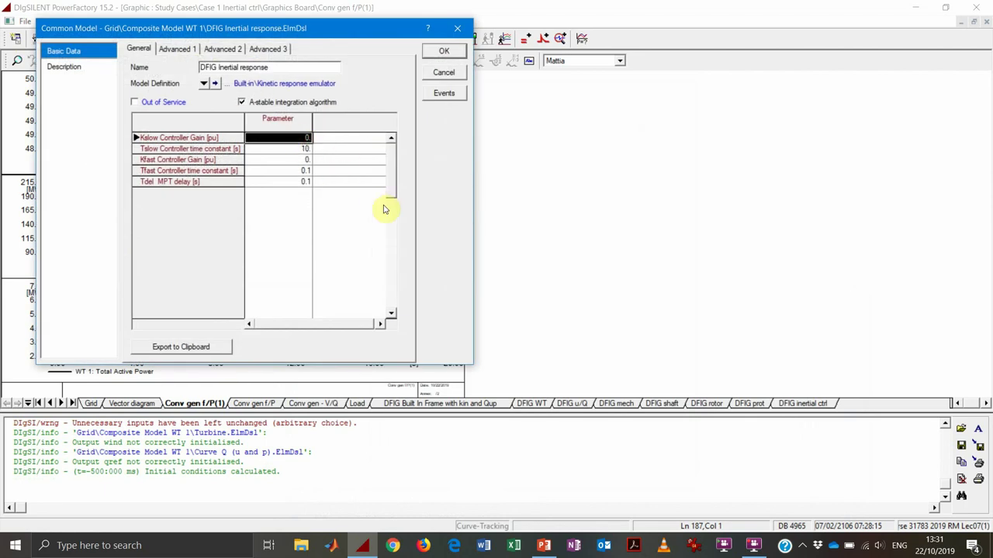
{"action": "type", "text": "5"}
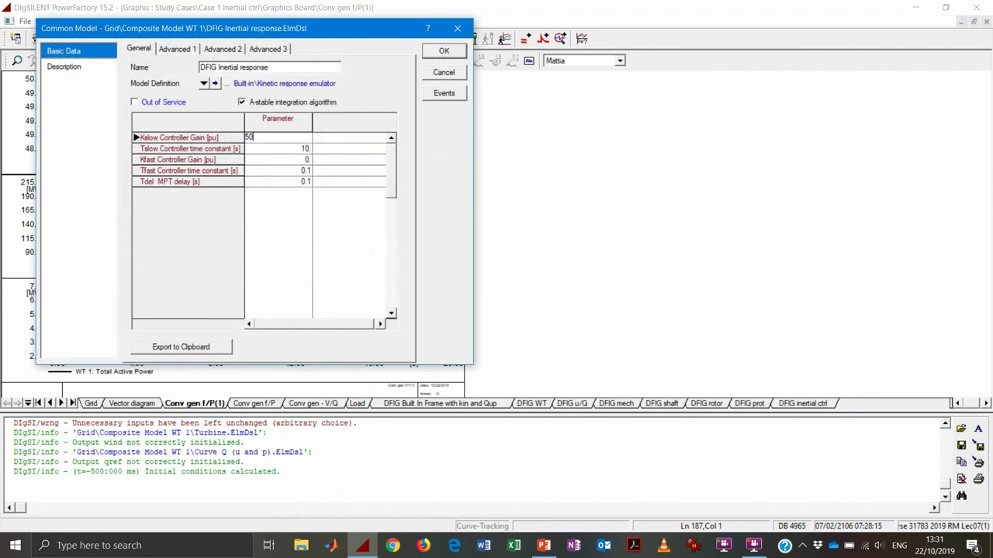
{"action": "left_click", "coordinate": [267, 148]}
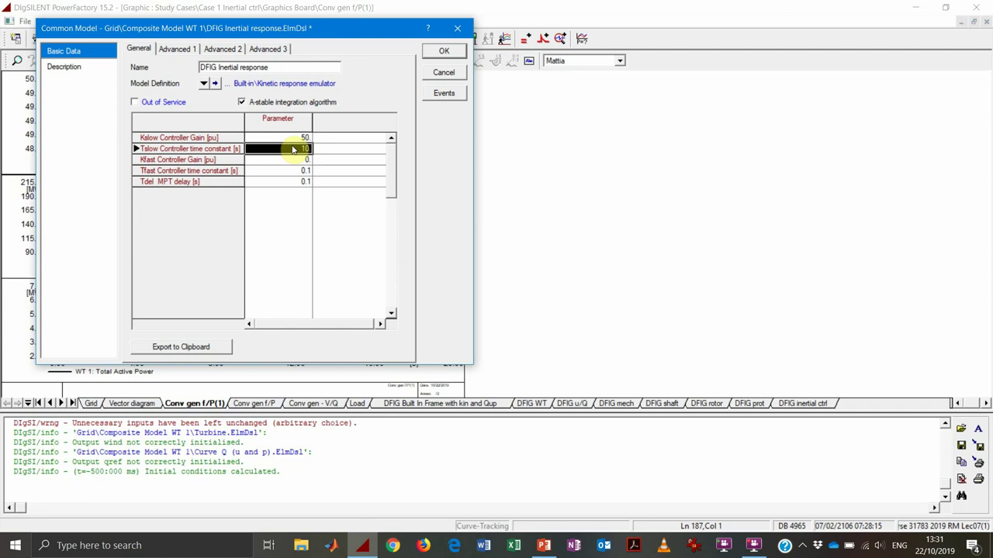
{"action": "left_click", "coordinate": [440, 51]}
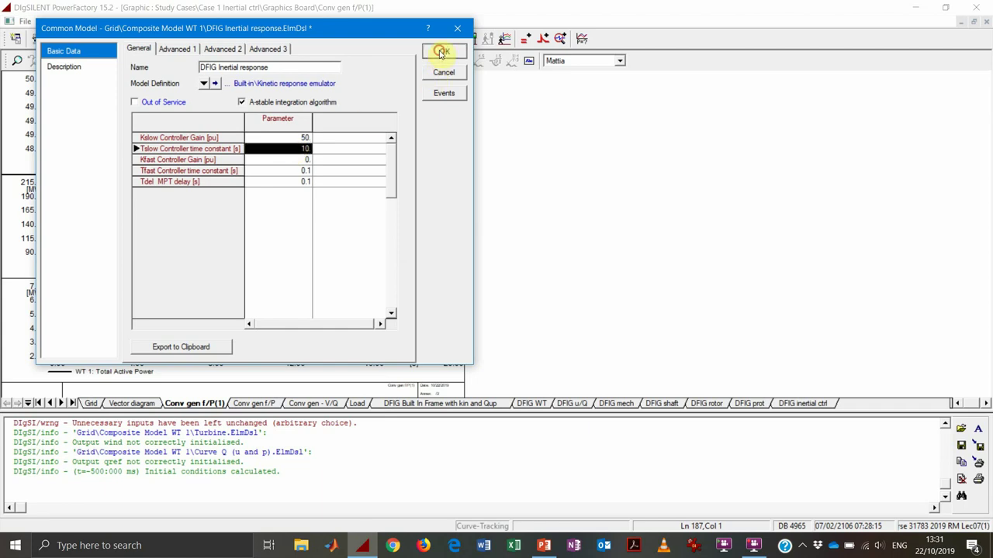
{"action": "left_click", "coordinate": [430, 75]}
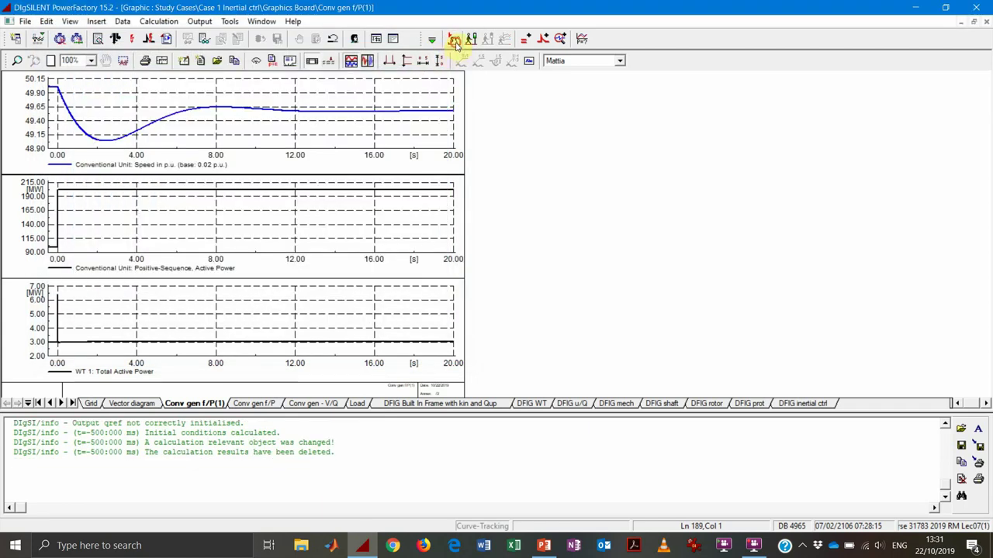
{"action": "left_click", "coordinate": [456, 42]}
{"action": "left_click", "coordinate": [685, 108]}
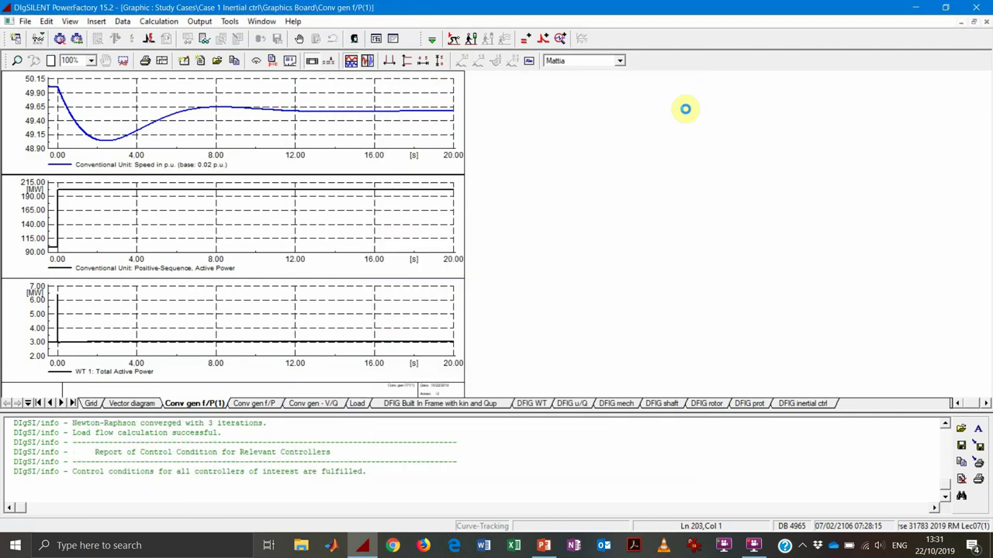
Run the simulation with the 20 s stop time.
{"action": "left_click", "coordinate": [471, 38]}
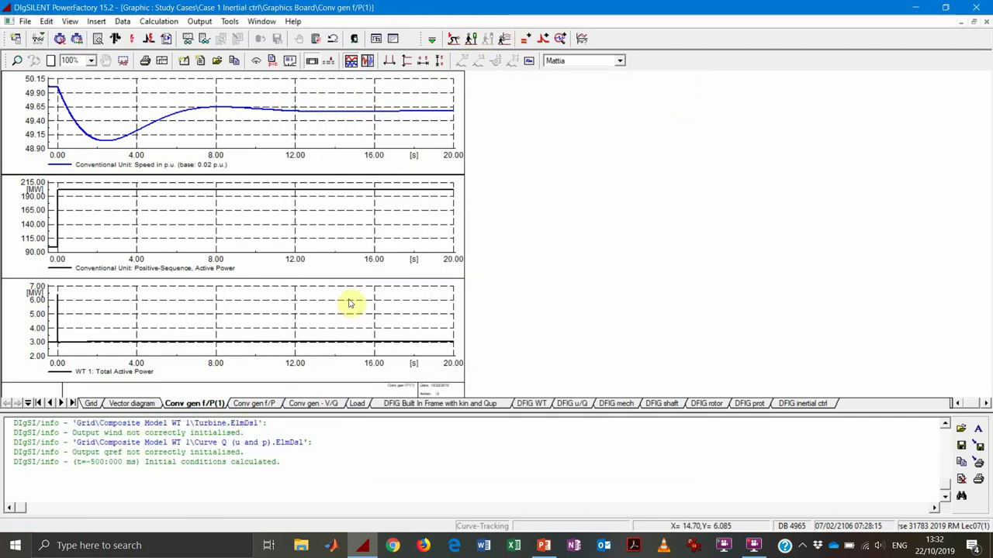
{"action": "left_click", "coordinate": [471, 39]}
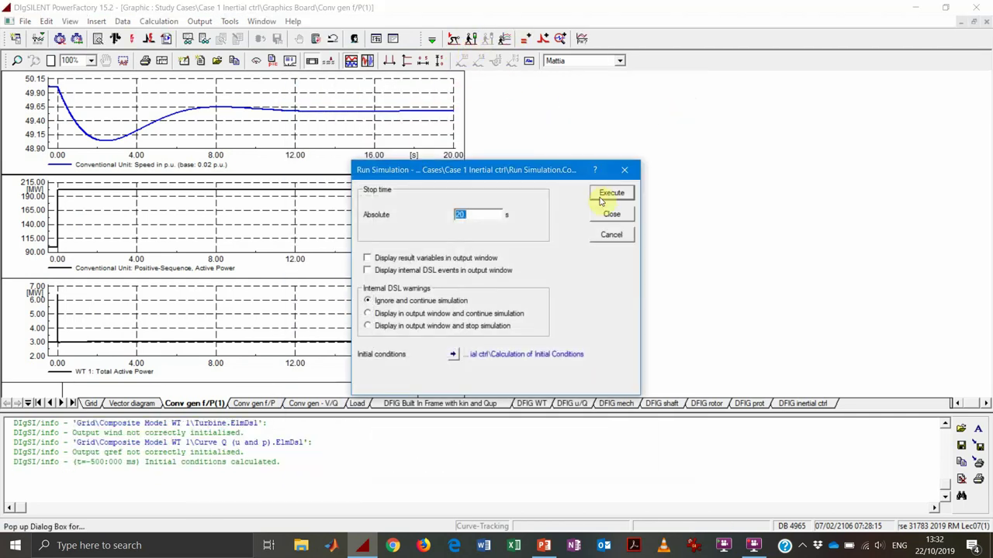
{"action": "left_click", "coordinate": [609, 194]}
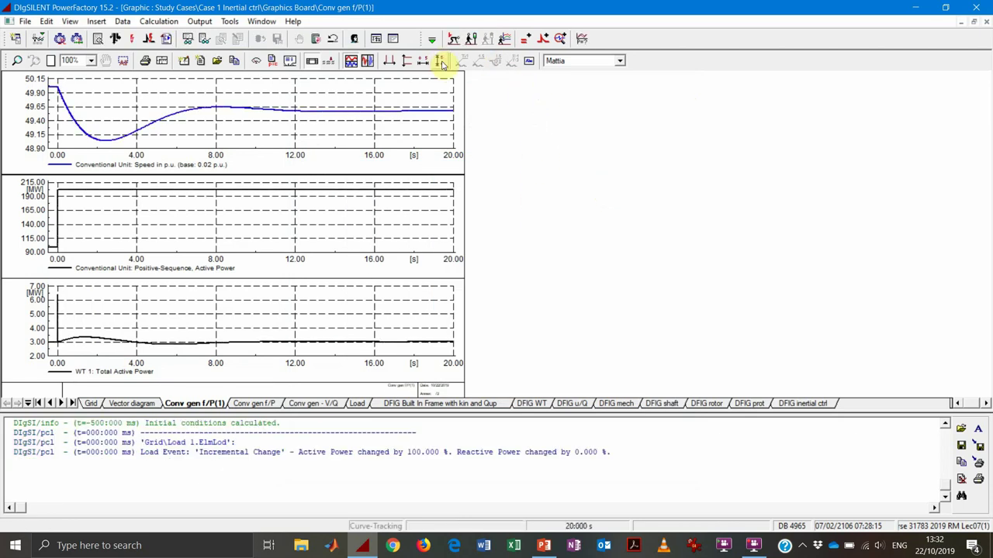
Duplicate the speed curve and set row 1 to Base case\All calculations in colour 1 (black).
{"action": "left_click", "coordinate": [290, 143]}
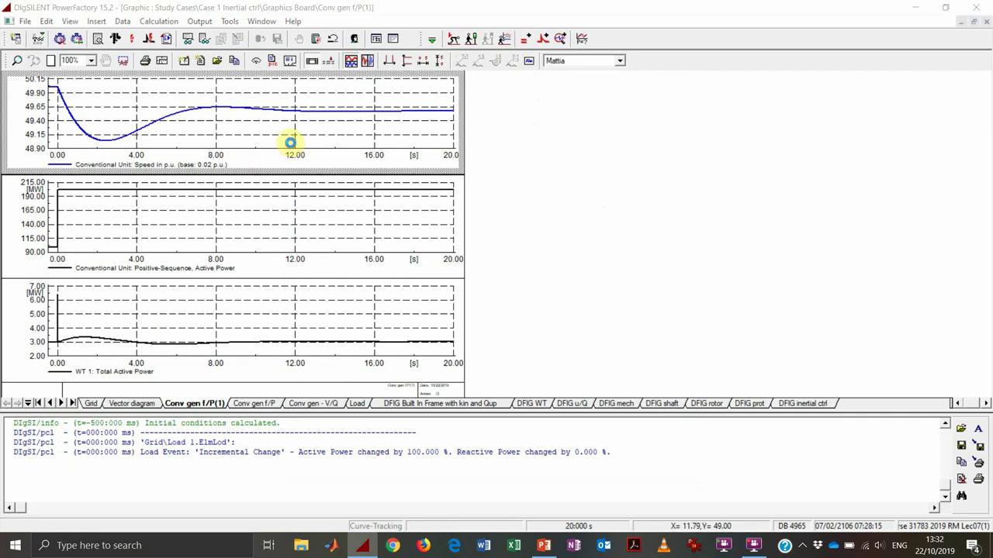
{"action": "double_click", "coordinate": [290, 143]}
{"action": "left_click", "coordinate": [343, 370]}
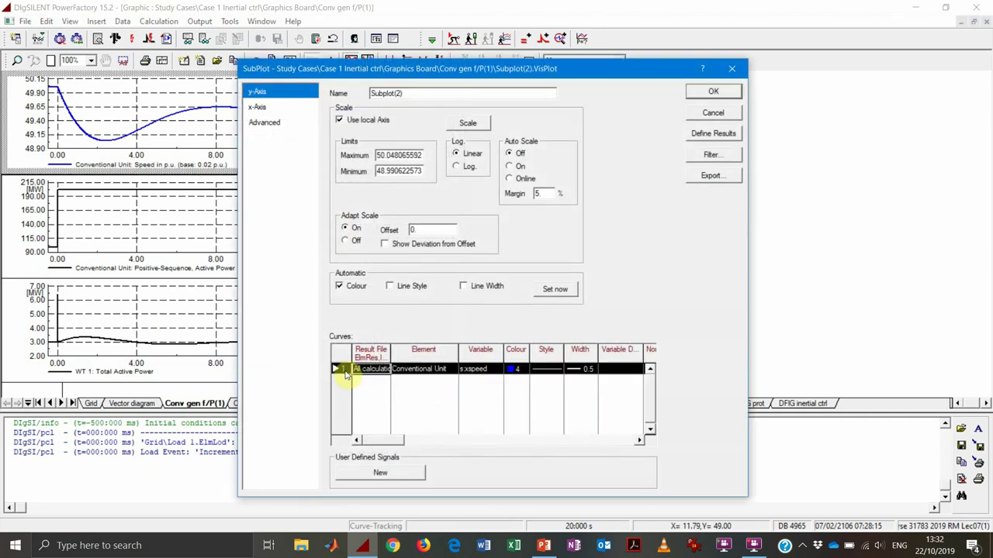
{"action": "key", "text": "ctrl+c"}
{"action": "key", "text": "ctrl+v"}
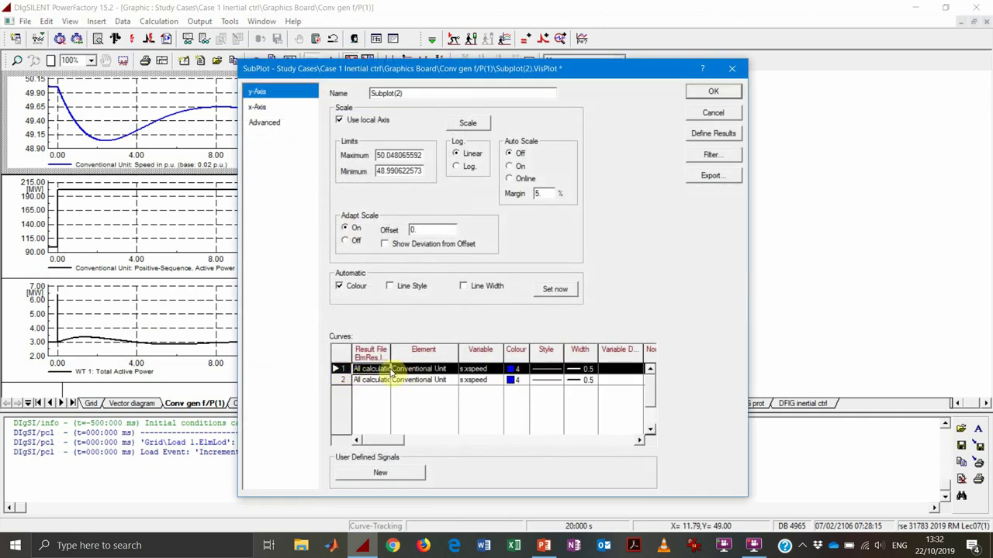
{"action": "double_click", "coordinate": [382, 374]}
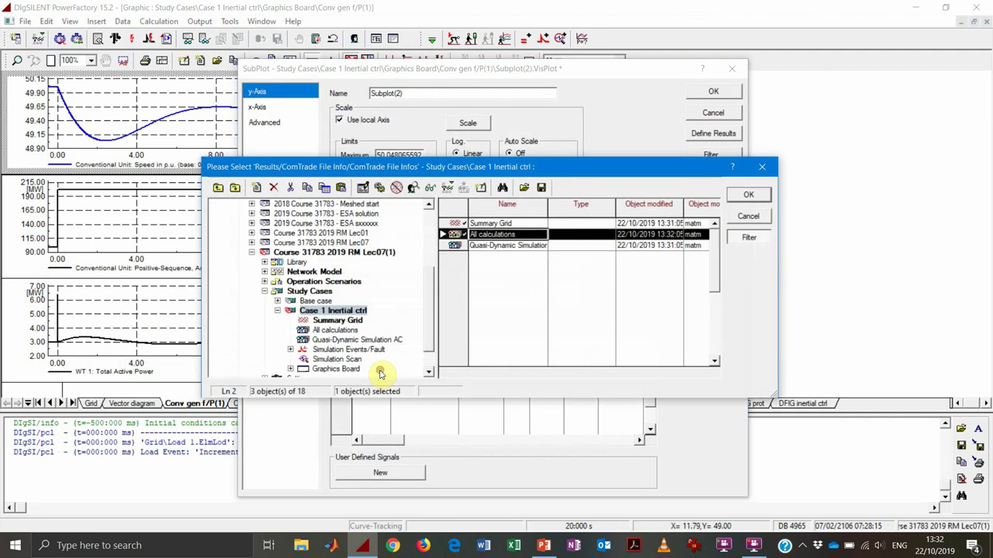
{"action": "left_click", "coordinate": [317, 302]}
{"action": "left_click", "coordinate": [330, 320]}
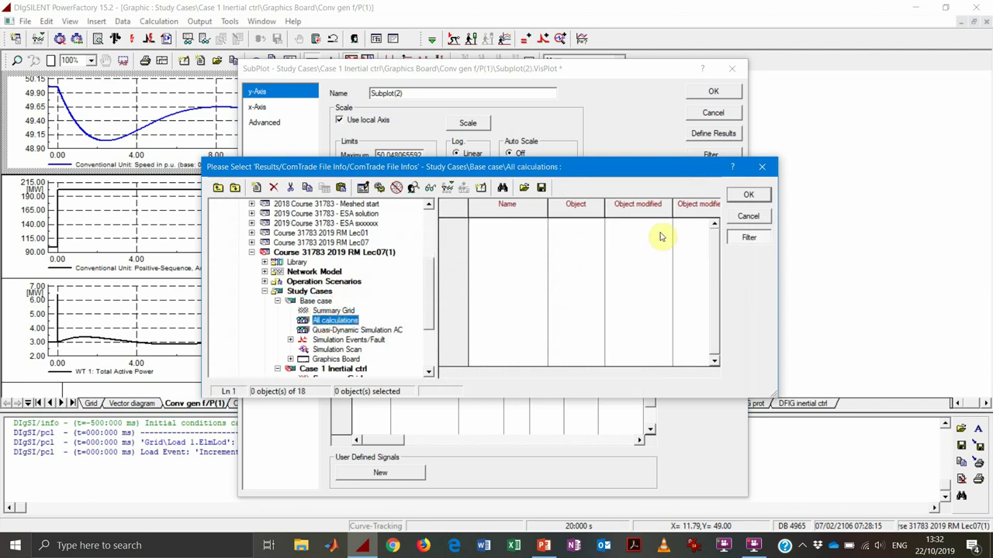
{"action": "left_click", "coordinate": [747, 195]}
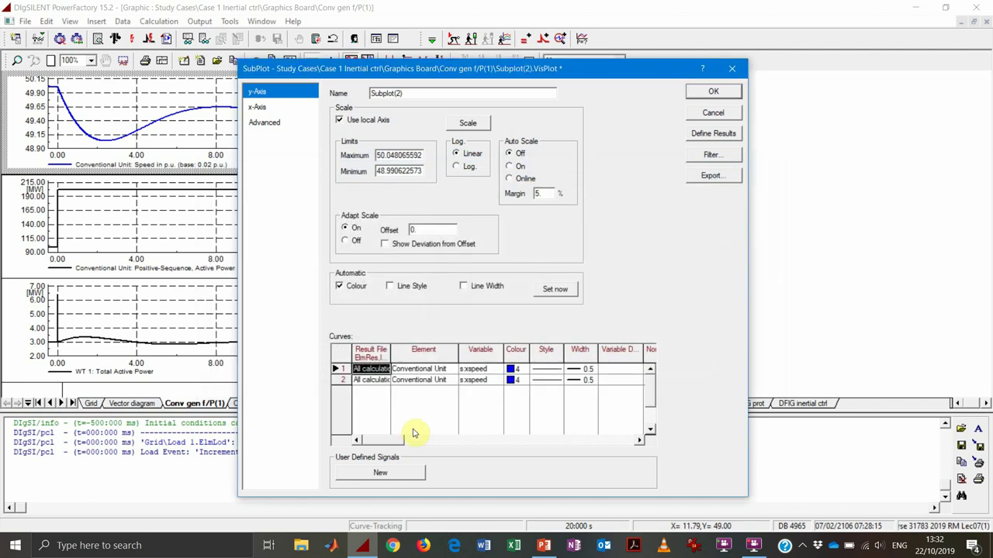
{"action": "double_click", "coordinate": [515, 370]}
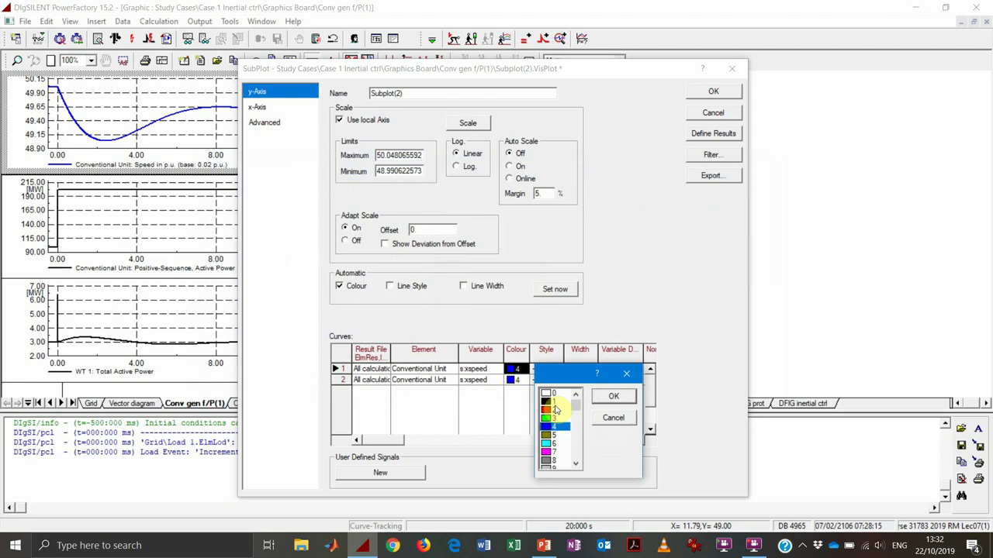
{"action": "double_click", "coordinate": [552, 404]}
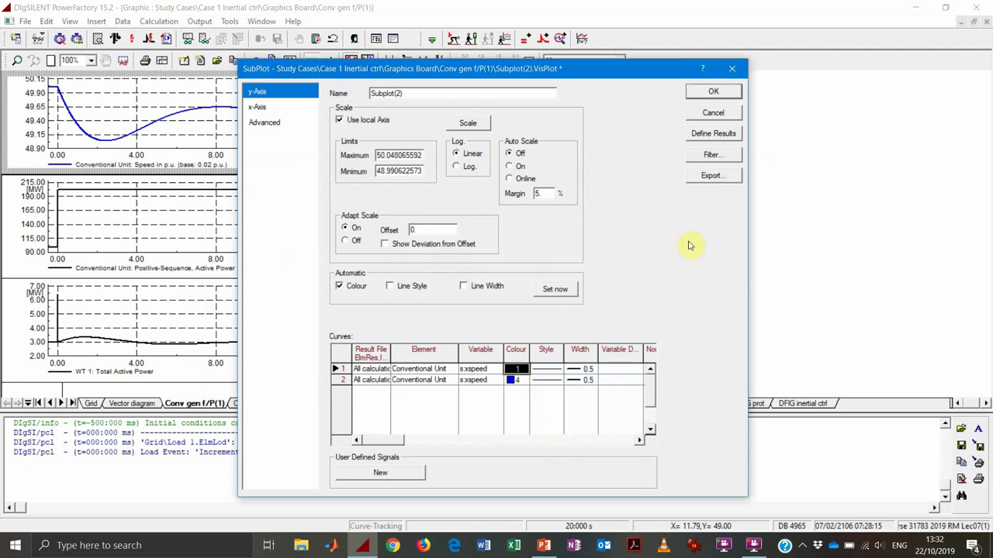
{"action": "left_click", "coordinate": [712, 92]}
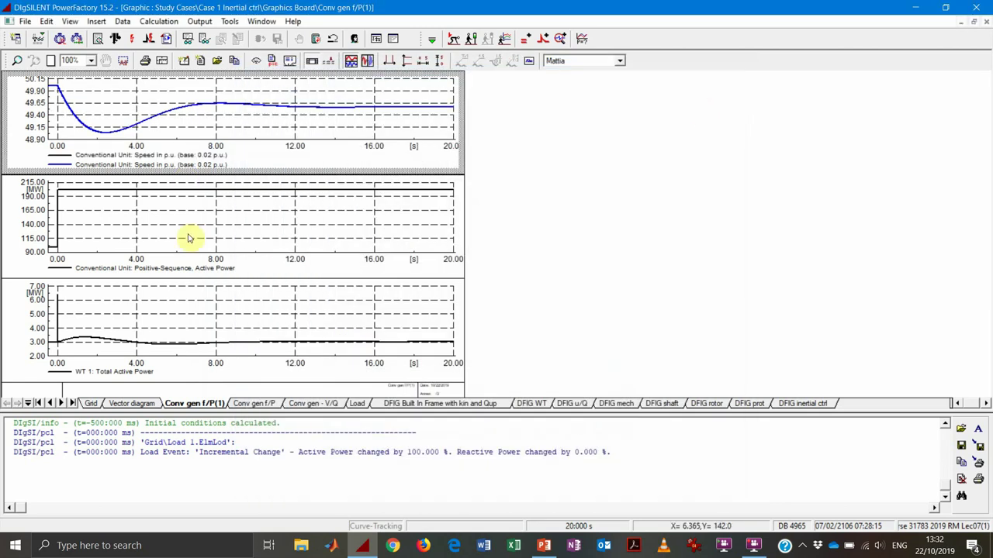
Duplicate the Subplot(3) power curve and set row 2 to Base case\All calculations, colour 4 (blue).
{"action": "double_click", "coordinate": [256, 223]}
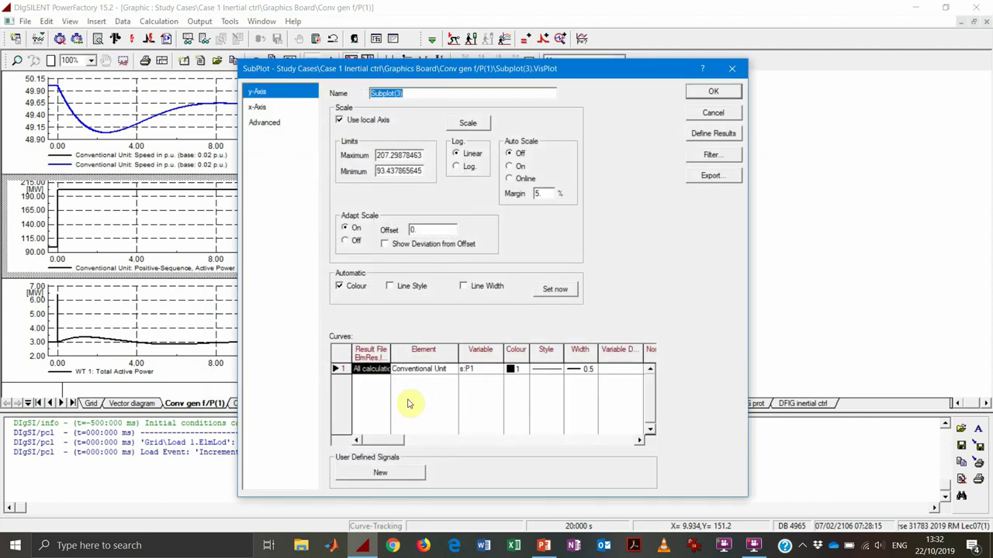
{"action": "left_click", "coordinate": [337, 370]}
{"action": "double_click", "coordinate": [341, 378]}
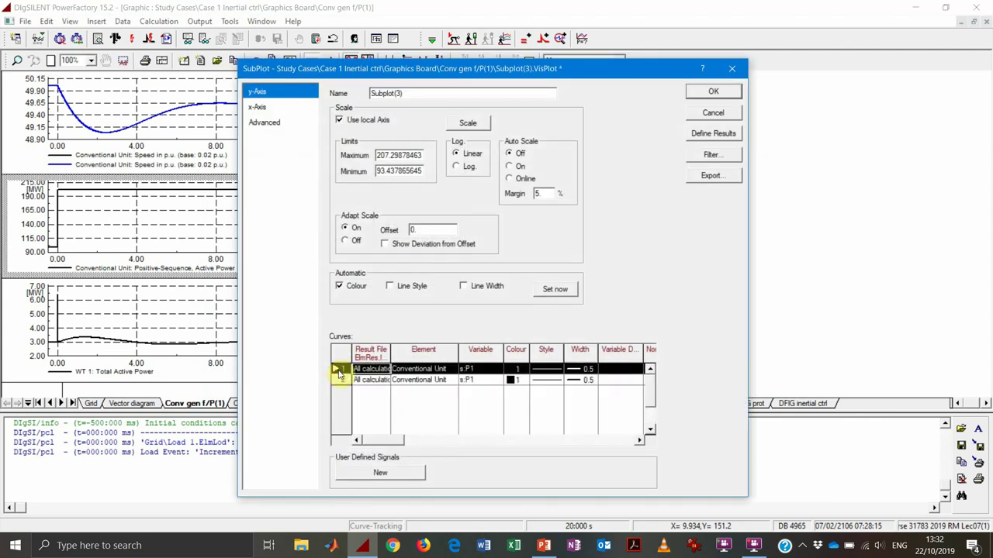
{"action": "double_click", "coordinate": [372, 380]}
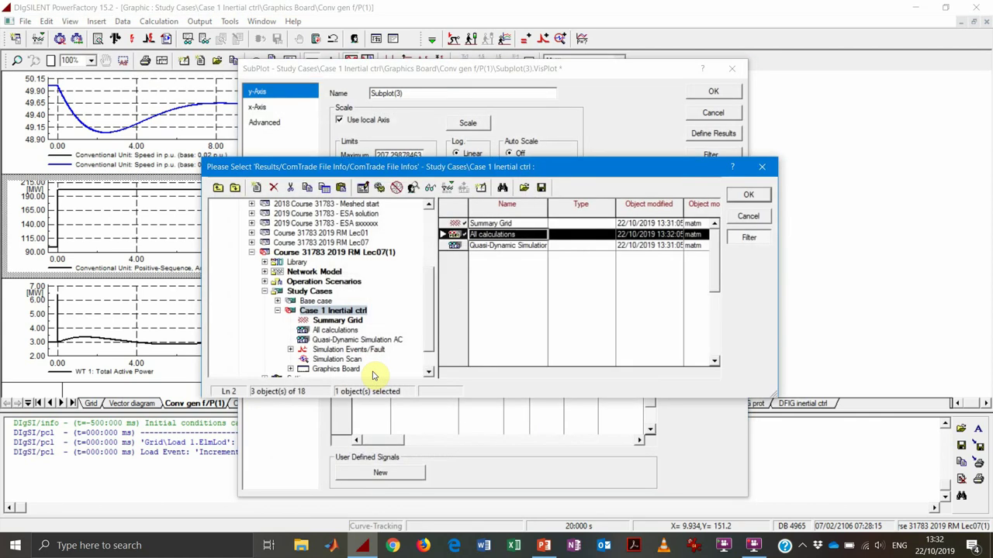
{"action": "double_click", "coordinate": [315, 301]}
{"action": "left_click", "coordinate": [334, 320]}
{"action": "left_click", "coordinate": [765, 196]}
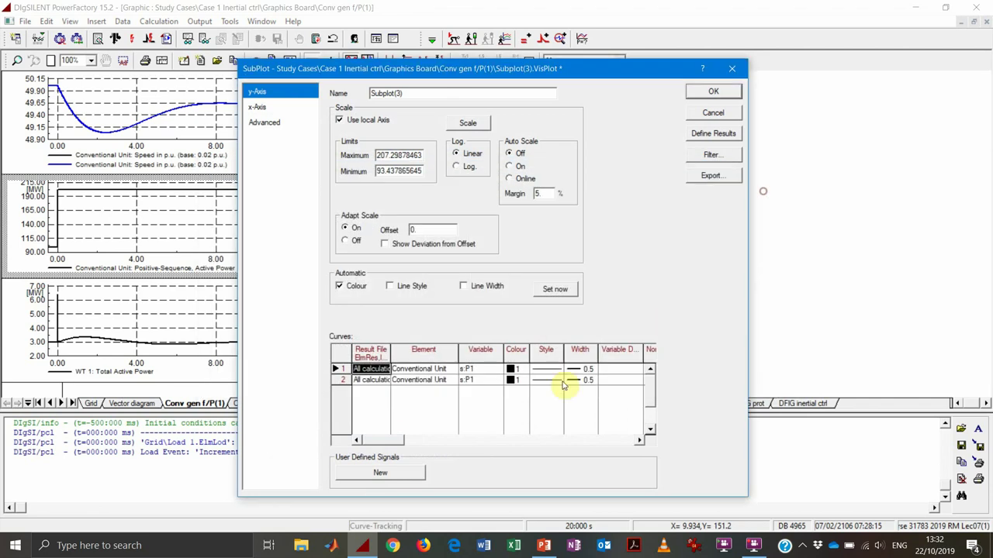
{"action": "double_click", "coordinate": [523, 383]}
{"action": "double_click", "coordinate": [555, 439]}
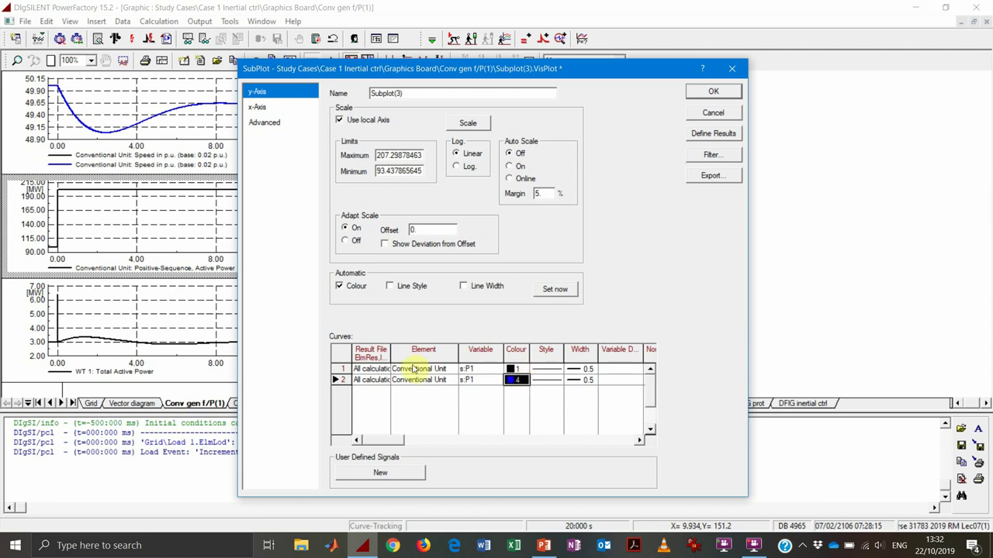
{"action": "left_click", "coordinate": [698, 97]}
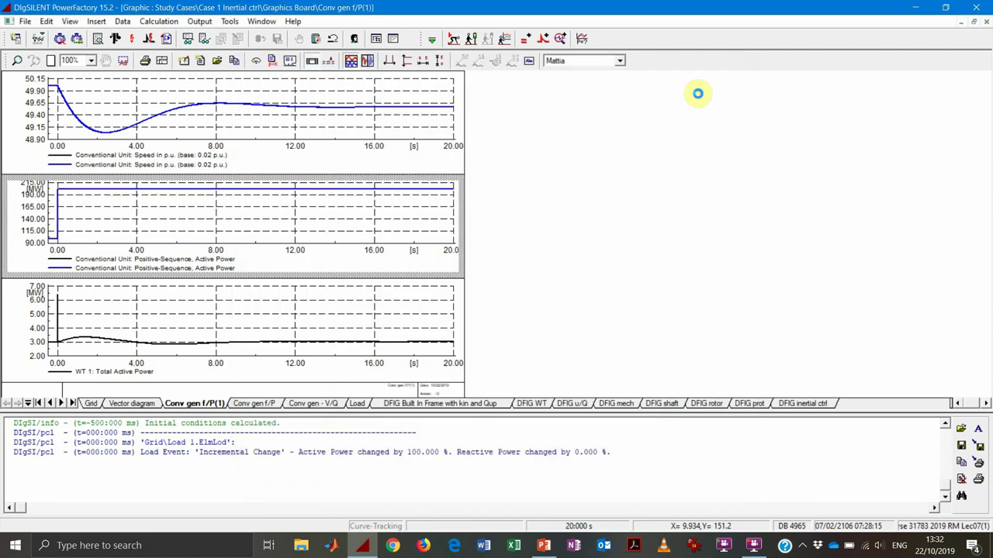
{"action": "double_click", "coordinate": [229, 332]}
Add a blue (colour 4) WT 1 total active power curve from Base case results, zoomed to 2.40–3.90 MW.
{"action": "left_click", "coordinate": [345, 372]}
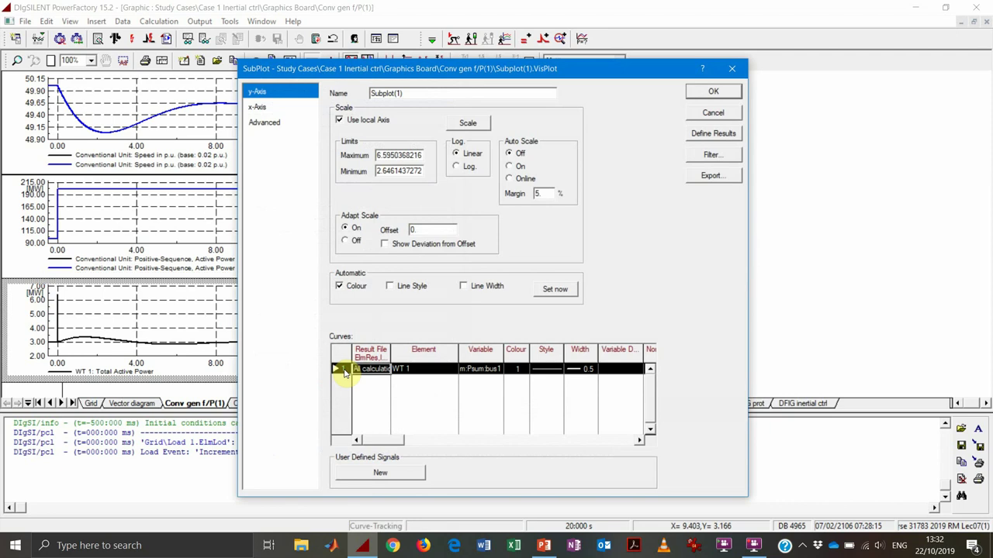
{"action": "key", "text": "Insert"}
{"action": "double_click", "coordinate": [514, 380]}
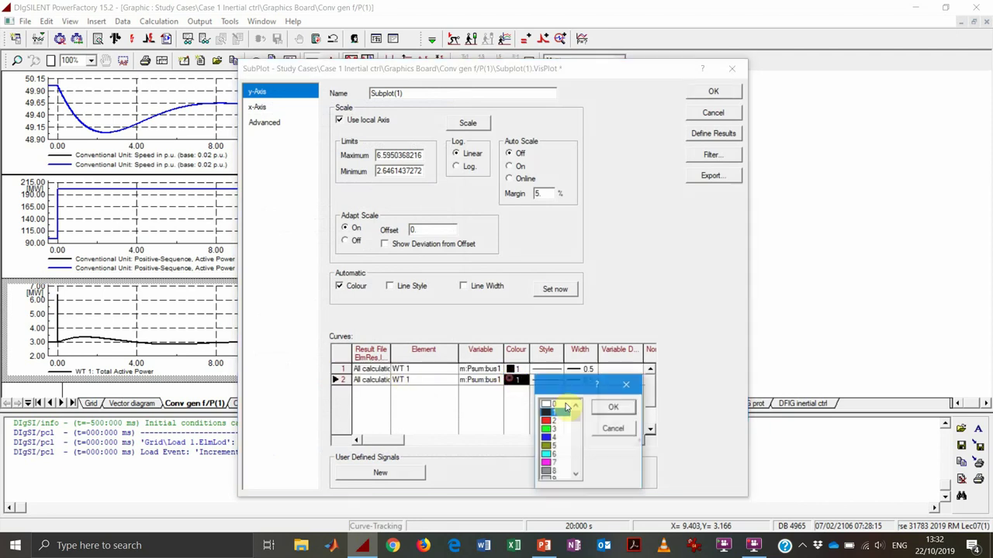
{"action": "left_click", "coordinate": [547, 437]}
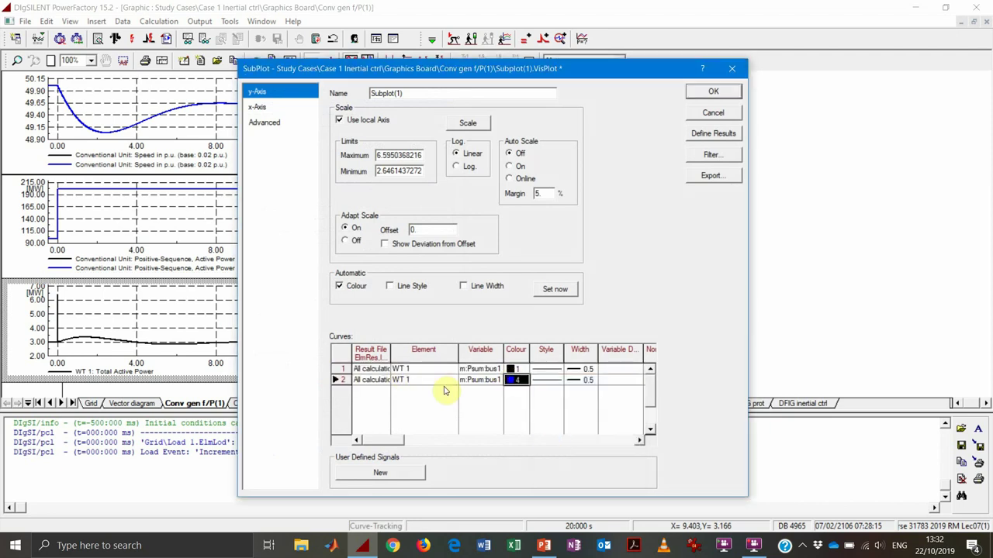
{"action": "double_click", "coordinate": [368, 379]}
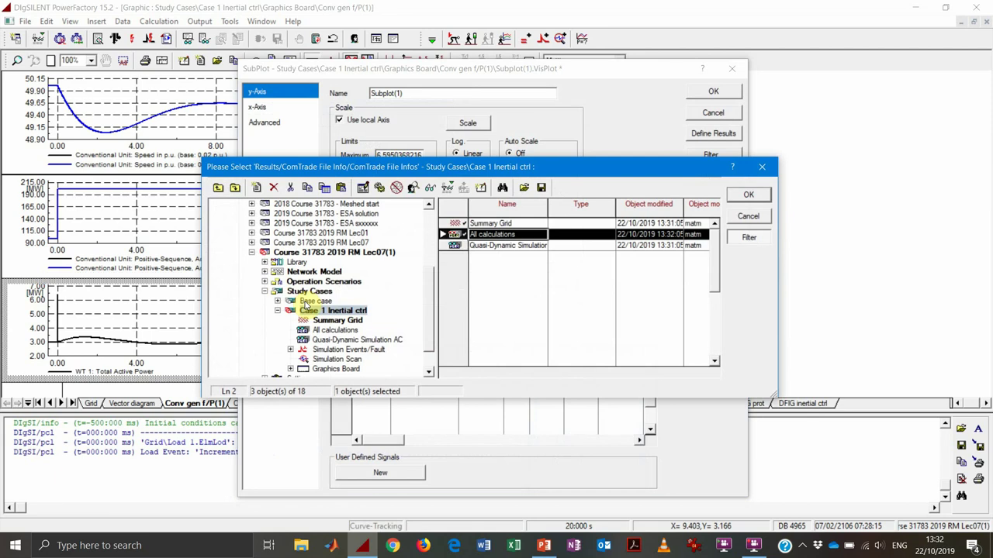
{"action": "left_click", "coordinate": [335, 320]}
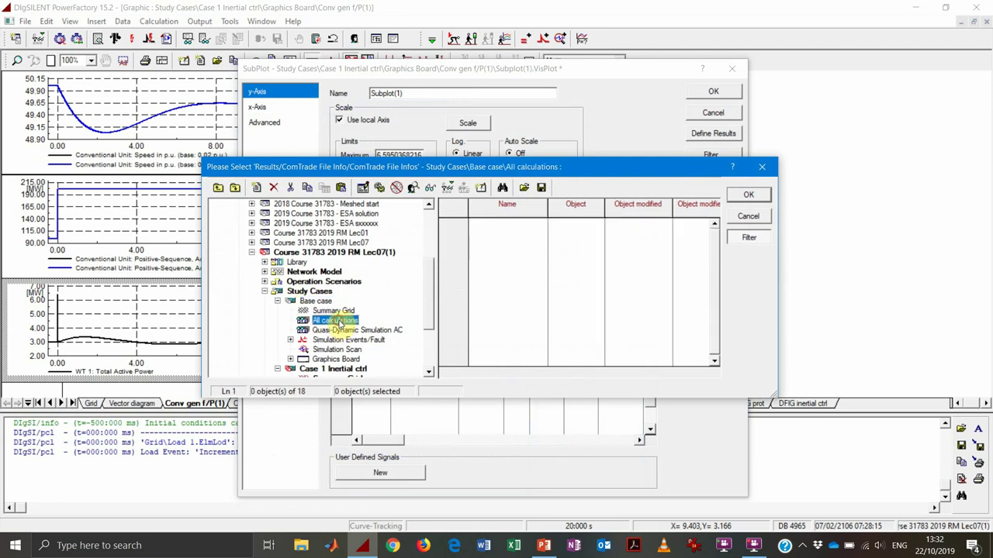
{"action": "left_click", "coordinate": [748, 194]}
{"action": "left_click", "coordinate": [712, 91]}
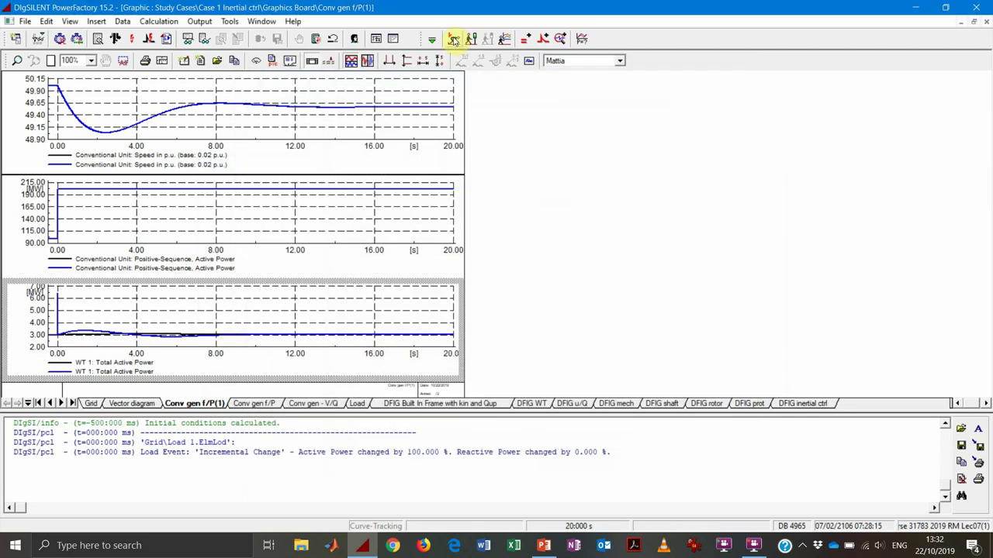
{"action": "left_click", "coordinate": [497, 343]}
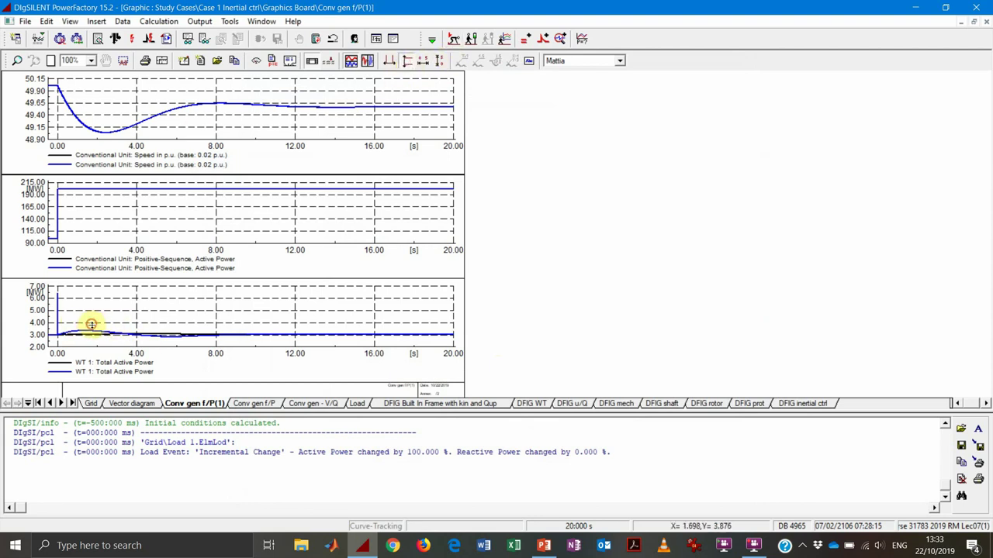
{"action": "left_click_drag", "start_coordinate": [88, 325], "coordinate": [93, 344]}
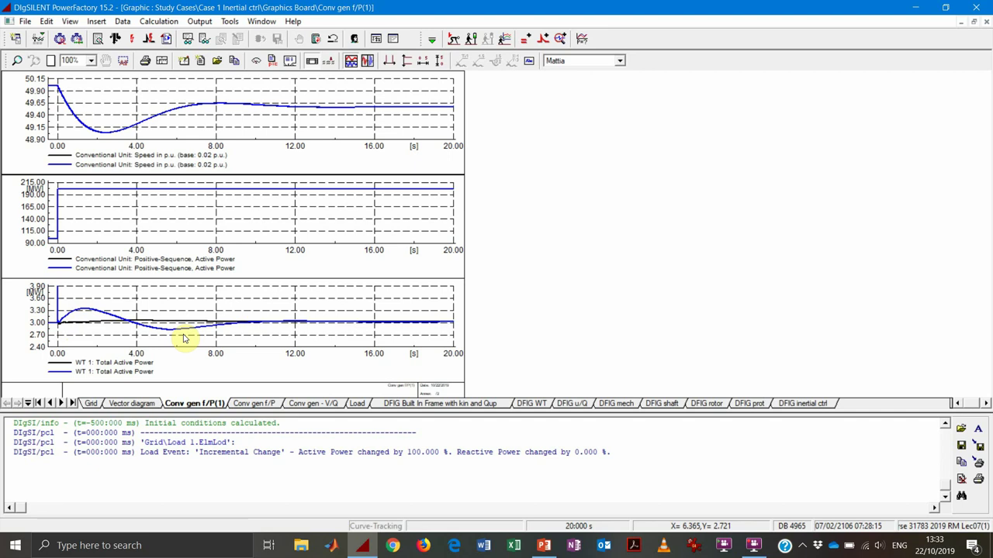
Switch to PowerPoint showing slide 38, 'WT DFIG in PF – class exercise 5'.
{"action": "left_click", "coordinate": [541, 548]}
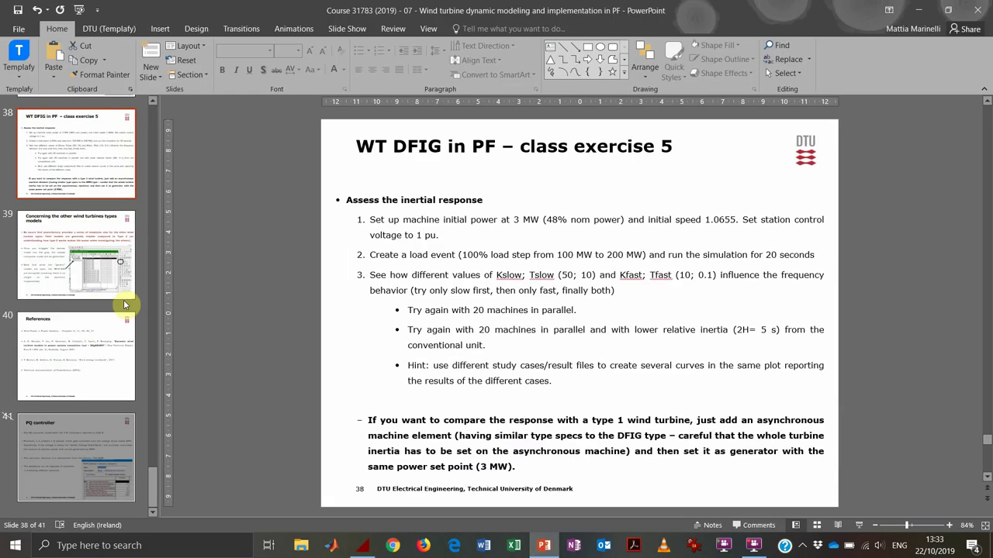
Scroll back to slide 37 on DFIG inertial response emulation, then minimise PowerPoint.
{"action": "scroll", "coordinate": [101, 179], "scroll_direction": "up", "scroll_amount": 2}
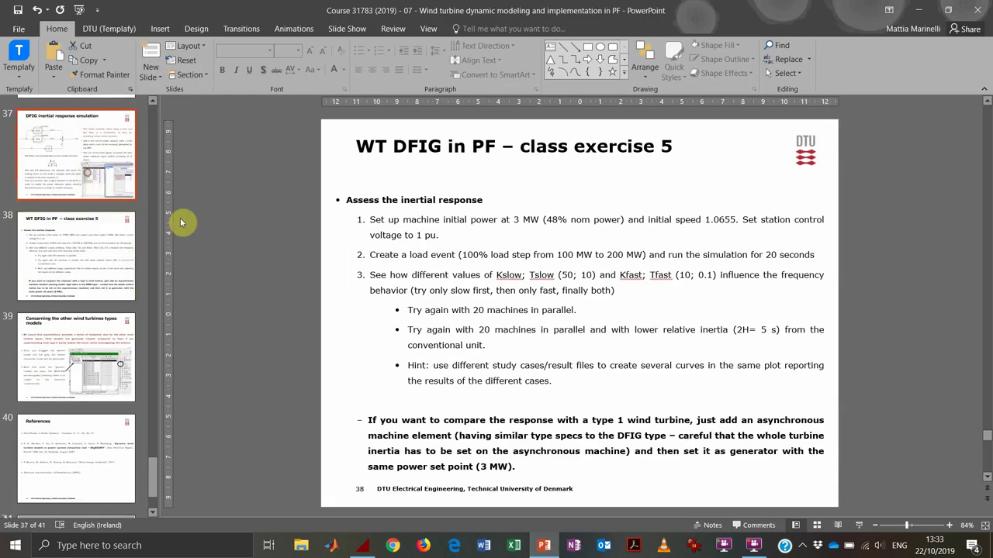
{"action": "scroll", "coordinate": [184, 222], "scroll_direction": "up", "scroll_amount": 1}
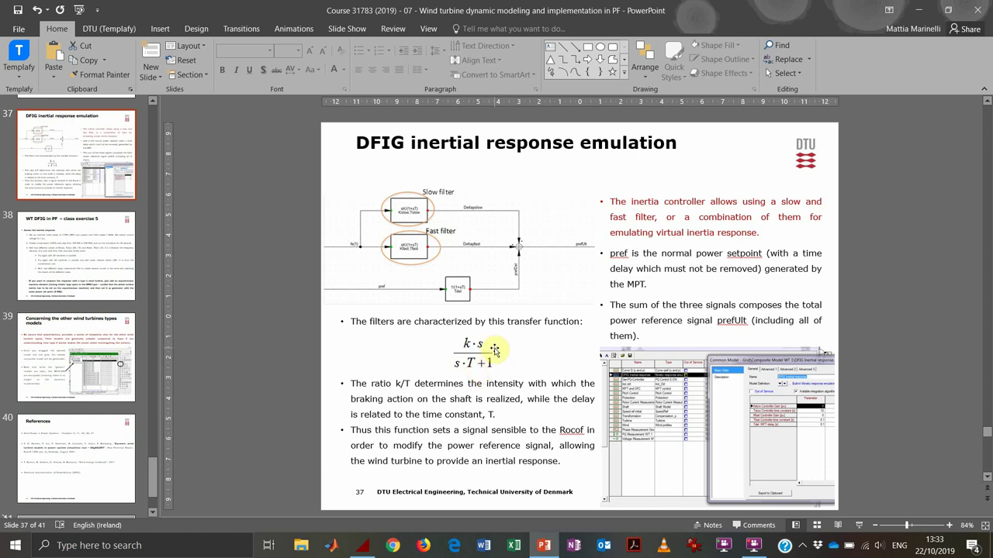
{"action": "left_click", "coordinate": [925, 16]}
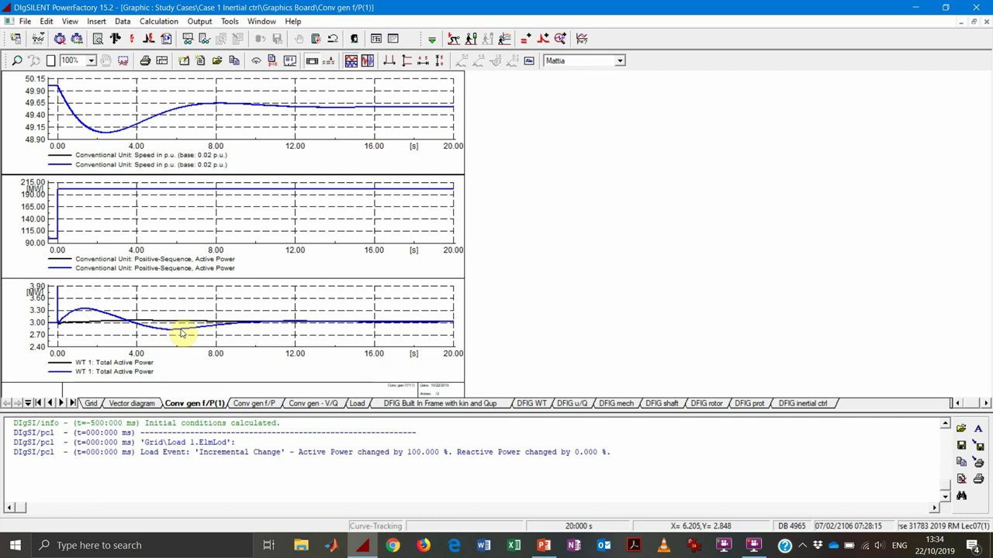
Autoscale the y-axes of the DFIG rotor plots, then return to the Conv gen f/P(1) page.
{"action": "left_click", "coordinate": [709, 403]}
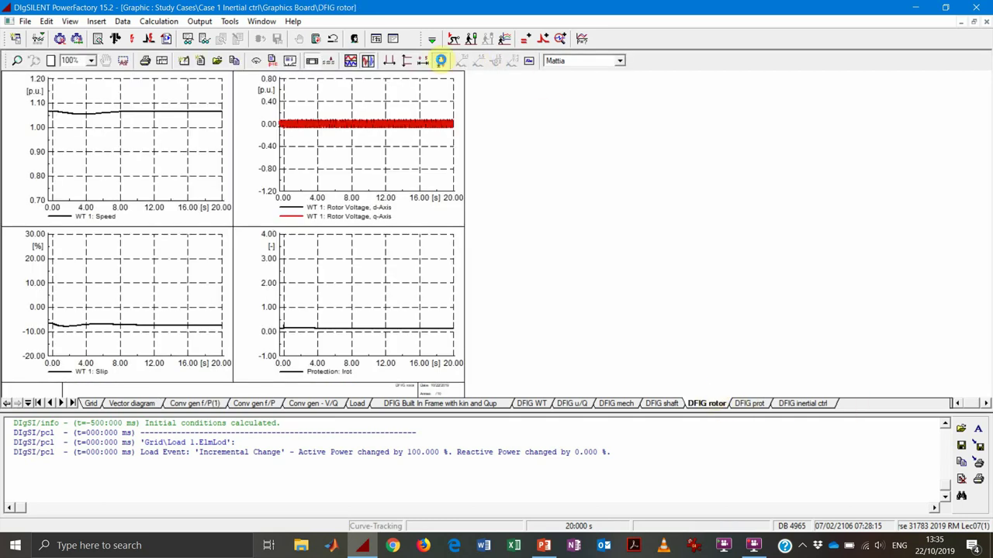
{"action": "left_click", "coordinate": [439, 60]}
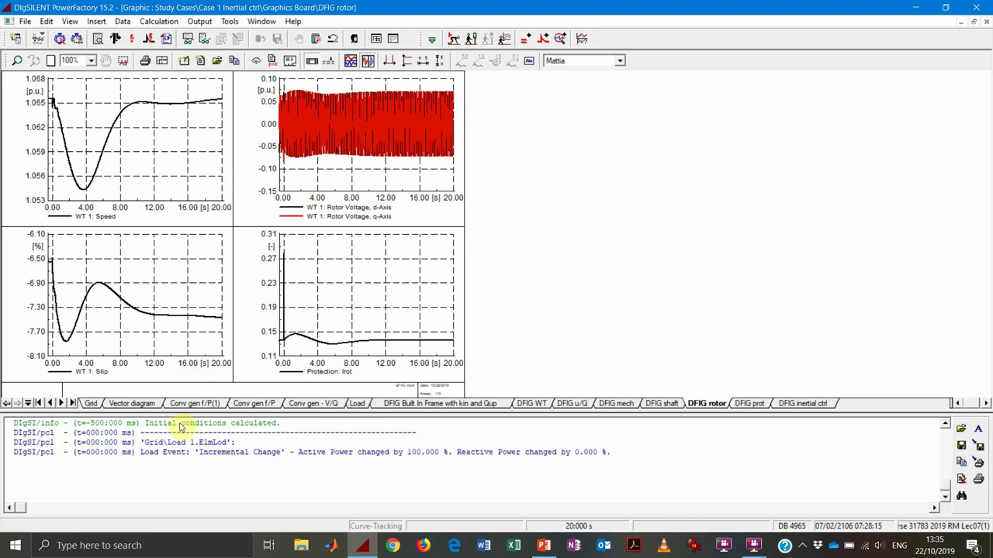
{"action": "left_click", "coordinate": [194, 403]}
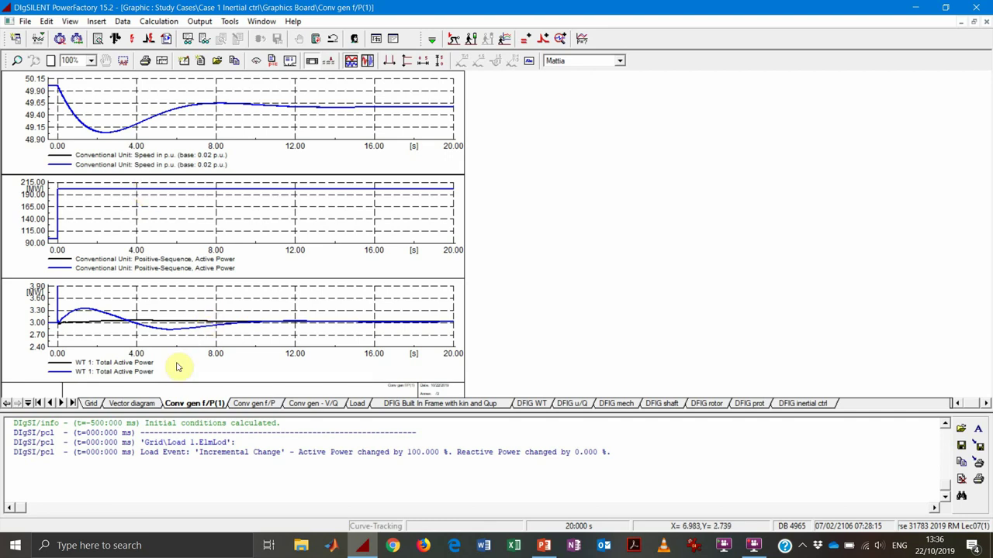
Increase WT 1's number of parallel machines so it delivers 60 MW.
{"action": "left_click", "coordinate": [93, 405]}
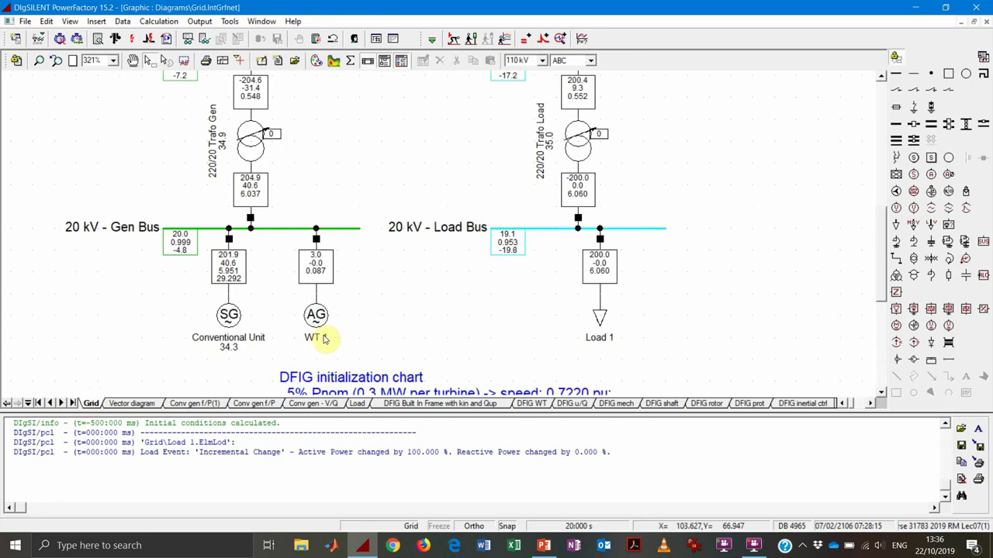
{"action": "left_click", "coordinate": [324, 326]}
{"action": "double_click", "coordinate": [324, 326]}
{"action": "double_click", "coordinate": [471, 262]}
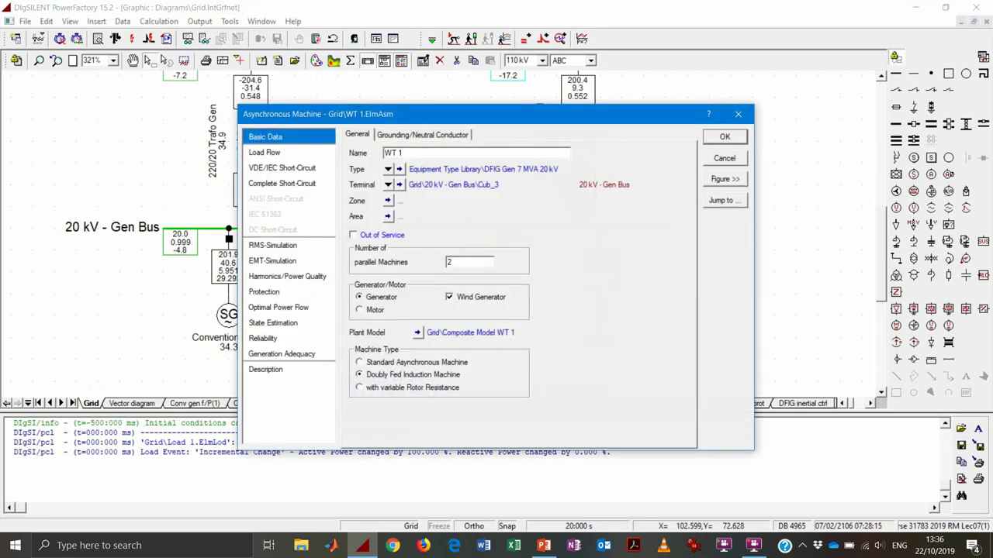
{"action": "left_click", "coordinate": [727, 138]}
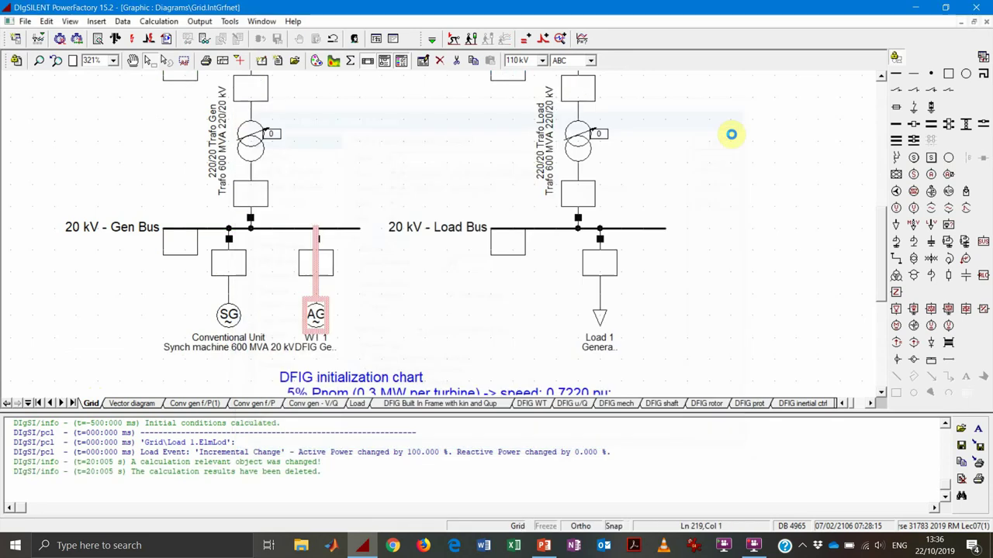
Recalculate initial conditions, rerun the 20 s simulation, and autoscale the Conv gen f/P(1) plots.
{"action": "left_click", "coordinate": [452, 41]}
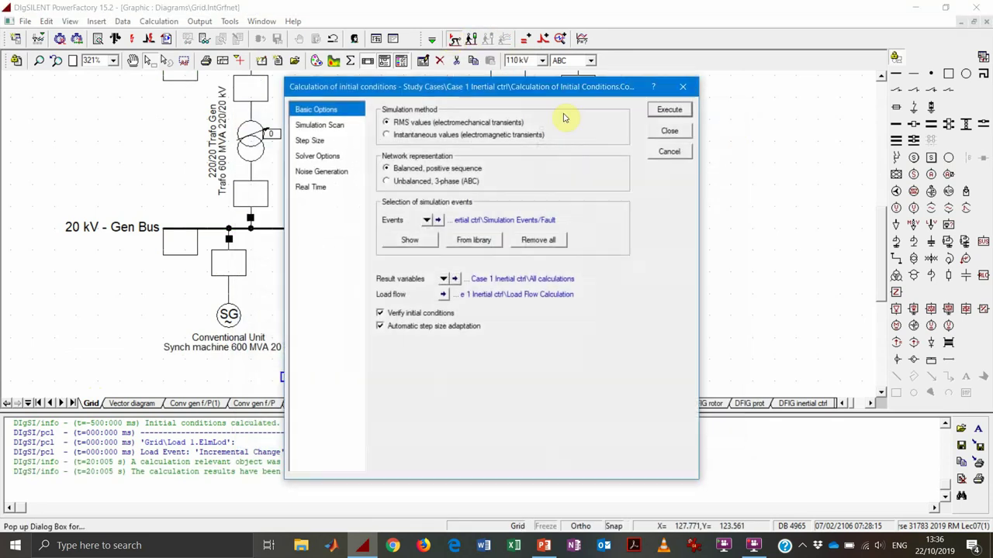
{"action": "left_click", "coordinate": [677, 107]}
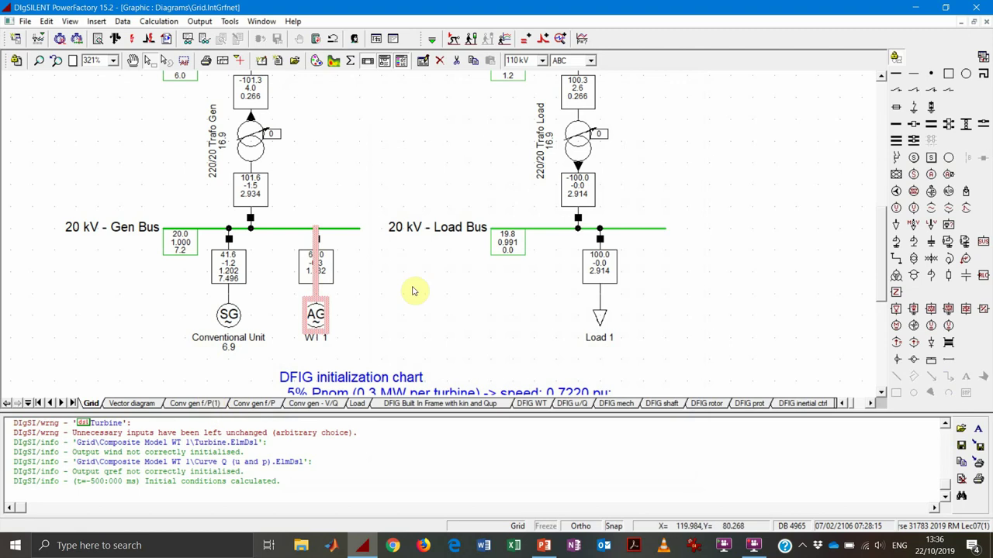
{"action": "left_click", "coordinate": [347, 285]}
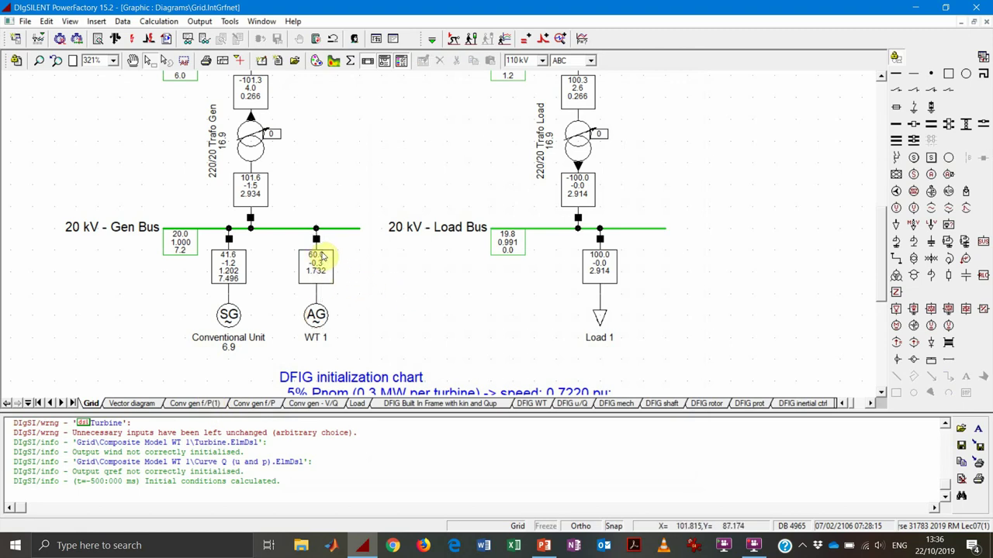
{"action": "mouse_move", "coordinate": [322, 259]}
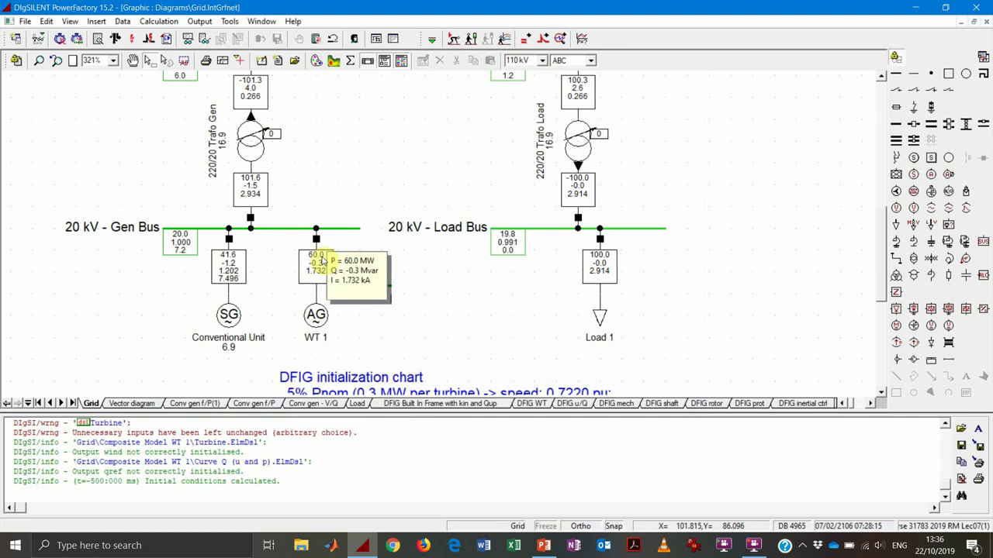
{"action": "left_click", "coordinate": [471, 38]}
{"action": "left_click", "coordinate": [625, 191]}
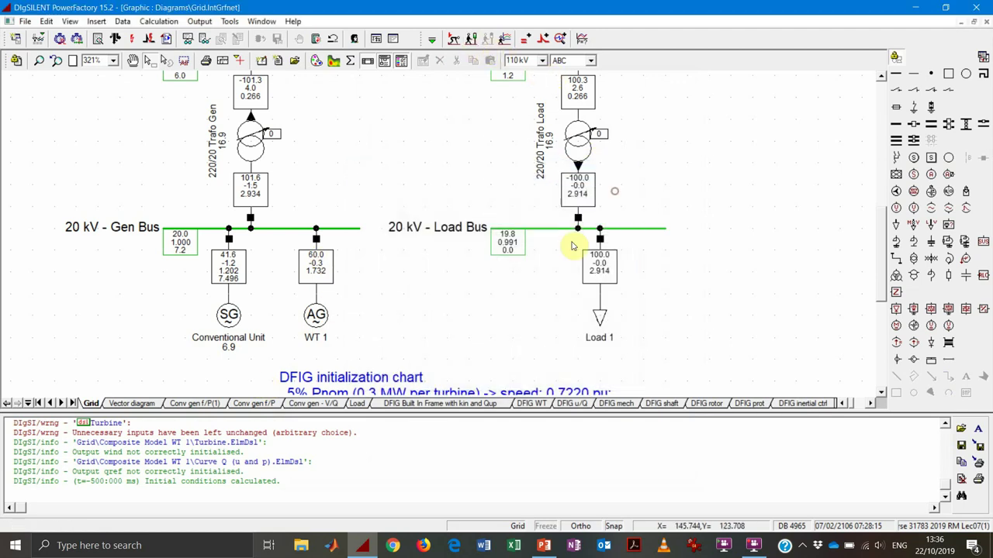
{"action": "left_click", "coordinate": [194, 404]}
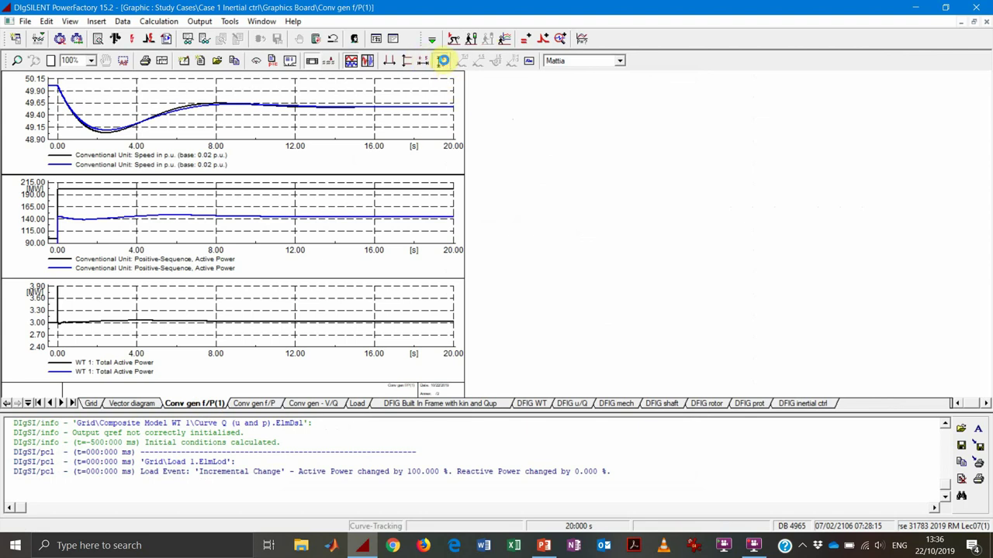
{"action": "left_click", "coordinate": [440, 60]}
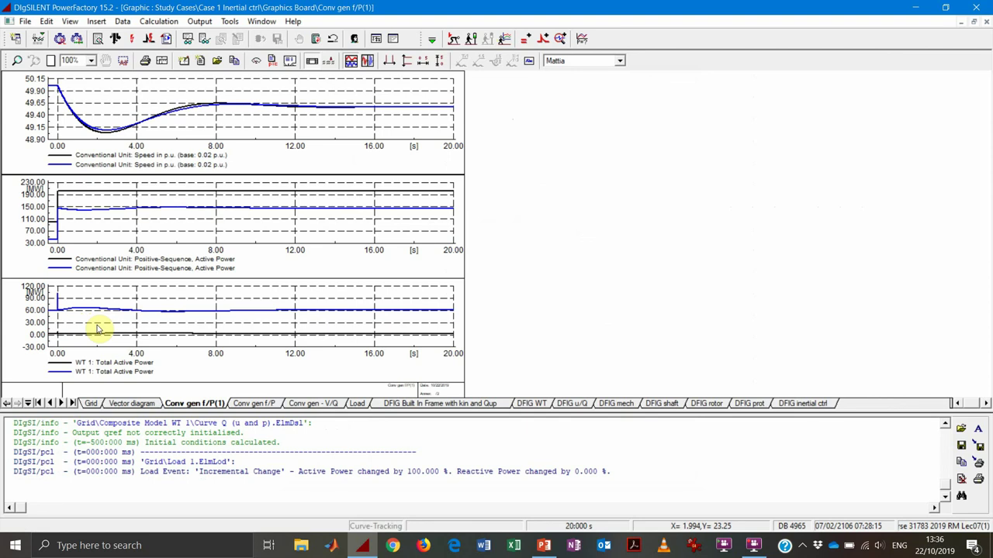
Switch the bottom plot's second curve to nominal-value normalisation and rescale the plot.
{"action": "double_click", "coordinate": [97, 330]}
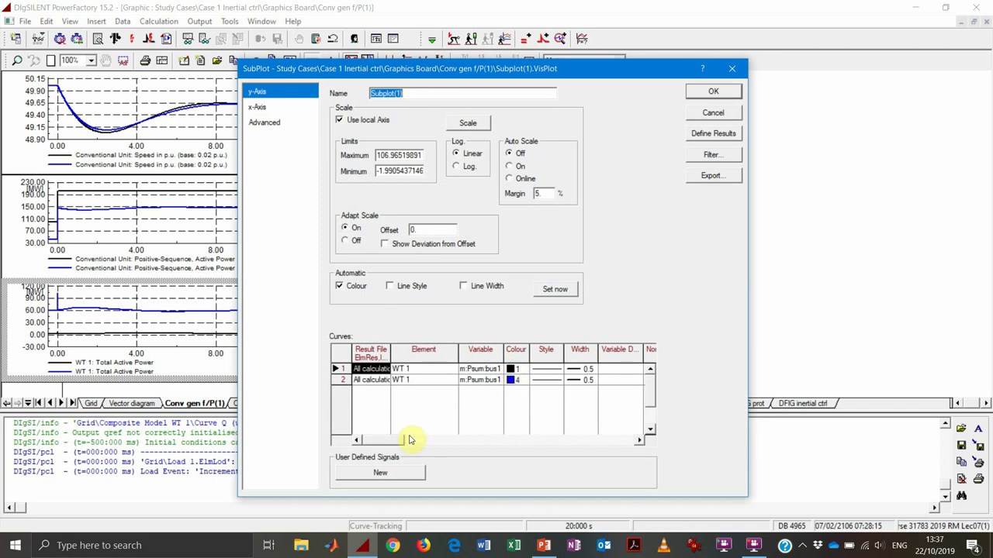
{"action": "left_click_drag", "start_coordinate": [388, 440], "coordinate": [444, 449]}
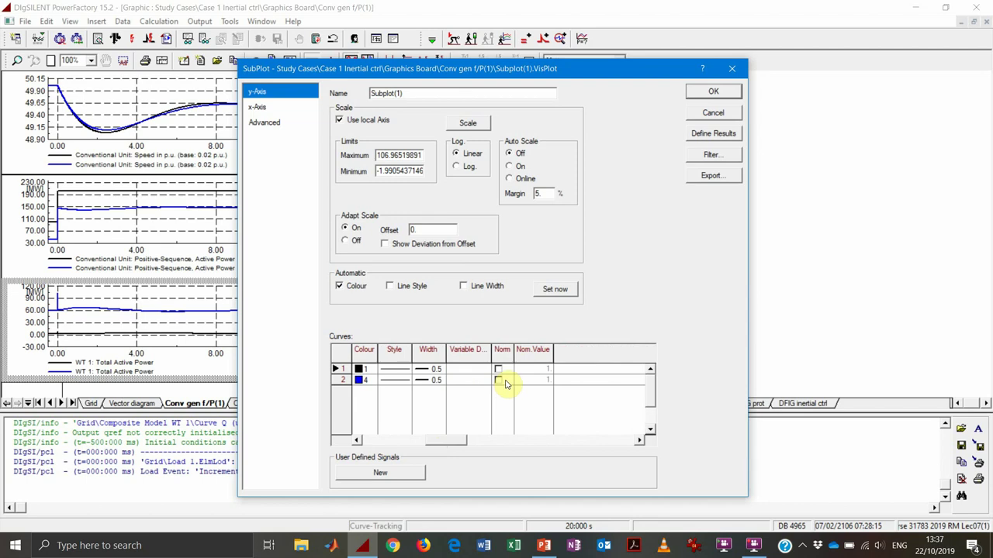
{"action": "left_click", "coordinate": [501, 380]}
{"action": "left_click", "coordinate": [535, 380]}
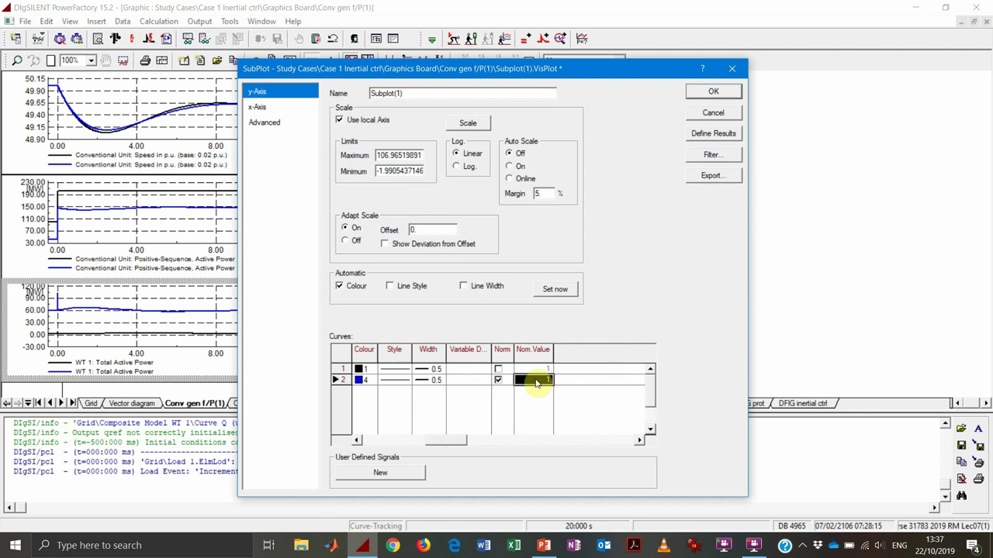
{"action": "type", "text": "0.05"}
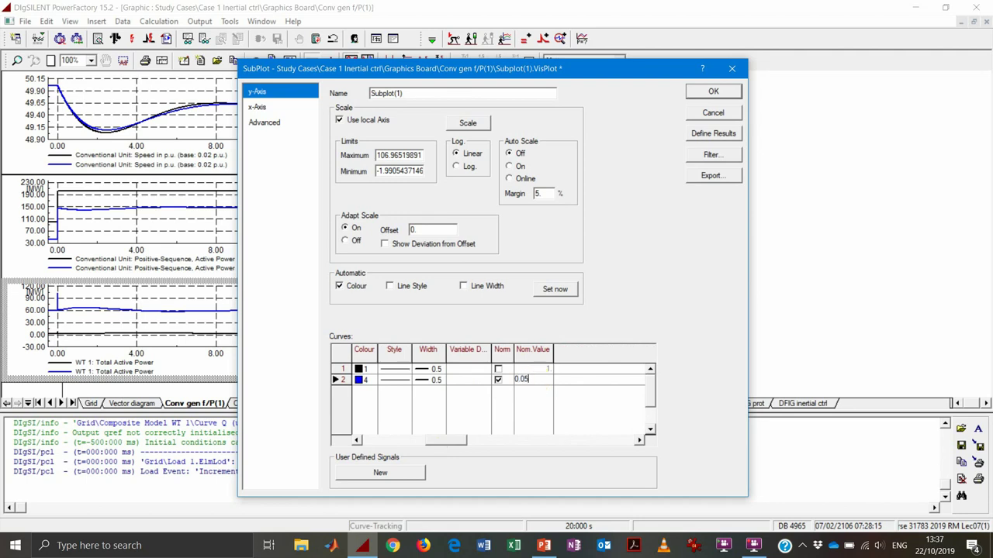
{"action": "left_click", "coordinate": [713, 92]}
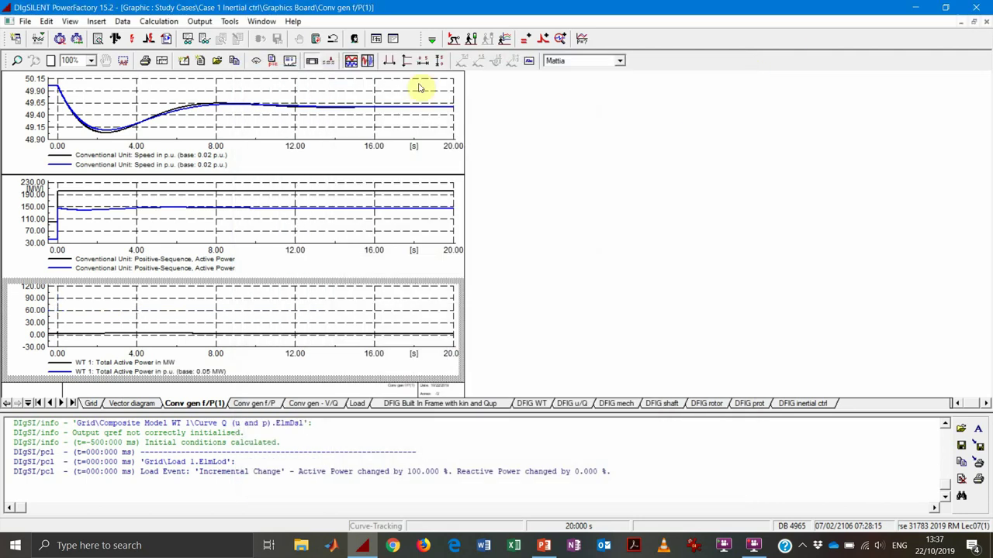
{"action": "left_click", "coordinate": [439, 61]}
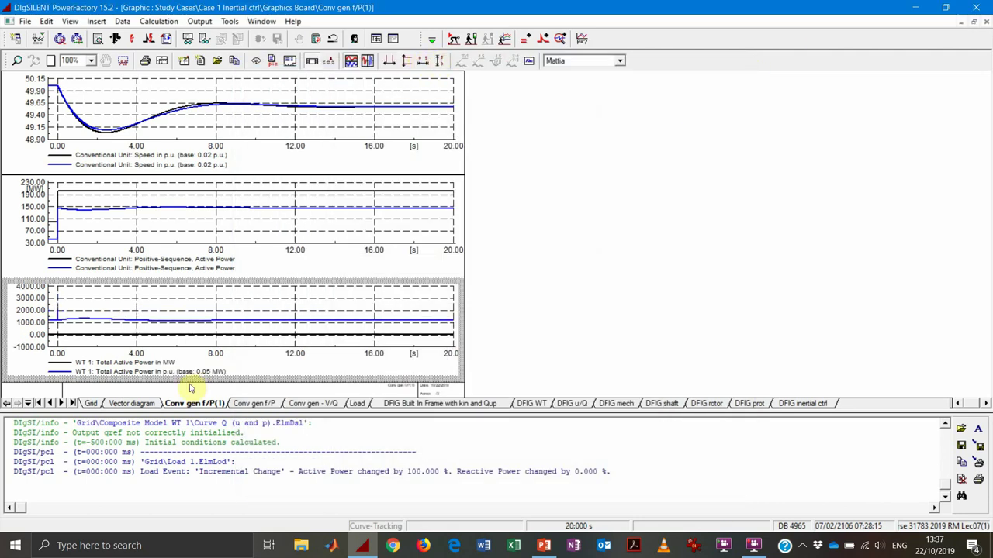
Set the per-unit curve's nominal value to 20 MW and rescale the third plot's y-axis.
{"action": "double_click", "coordinate": [227, 304]}
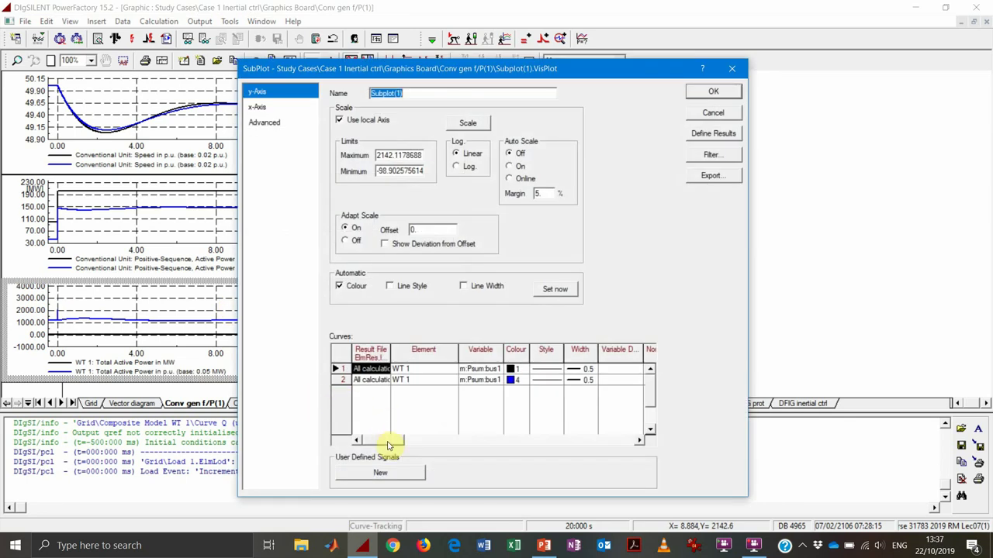
{"action": "left_click_drag", "start_coordinate": [388, 439], "coordinate": [451, 440]}
{"action": "left_click", "coordinate": [534, 380]}
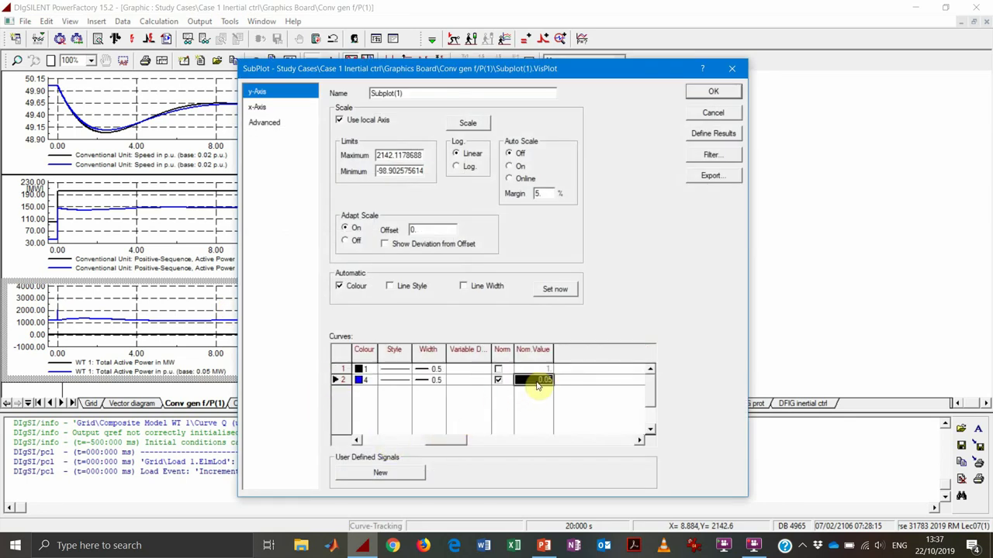
{"action": "type", "text": "20"}
{"action": "left_click", "coordinate": [724, 93]}
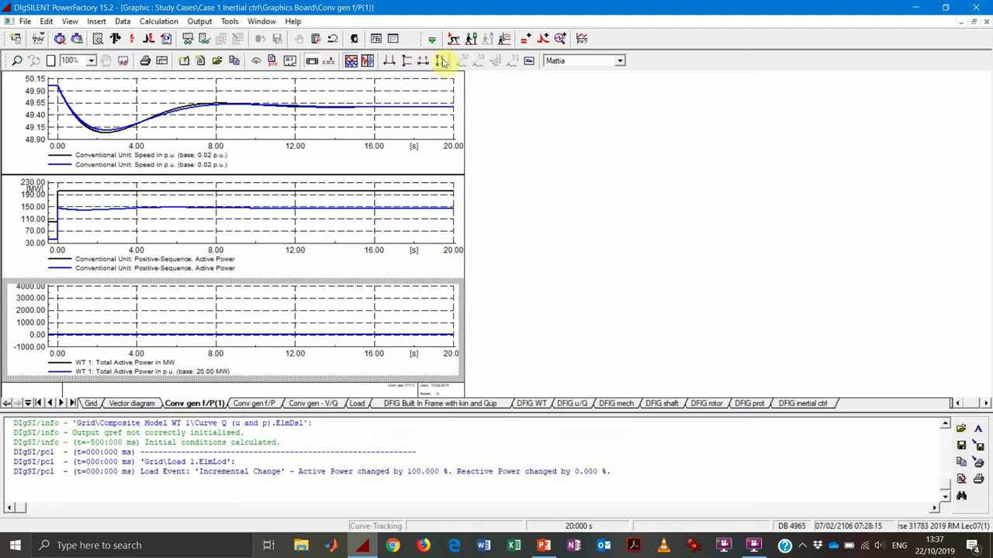
{"action": "left_click", "coordinate": [440, 62]}
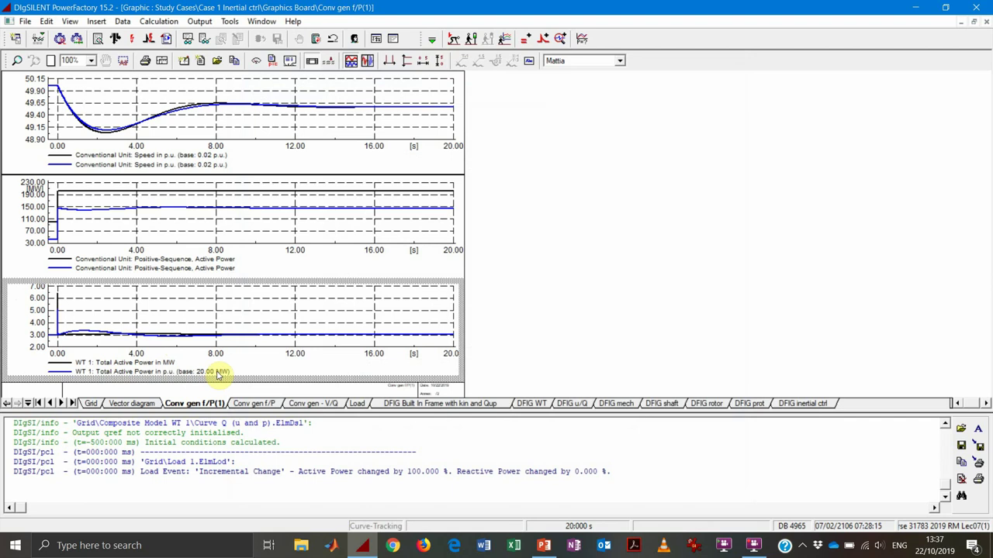
{"action": "left_click", "coordinate": [250, 206]}
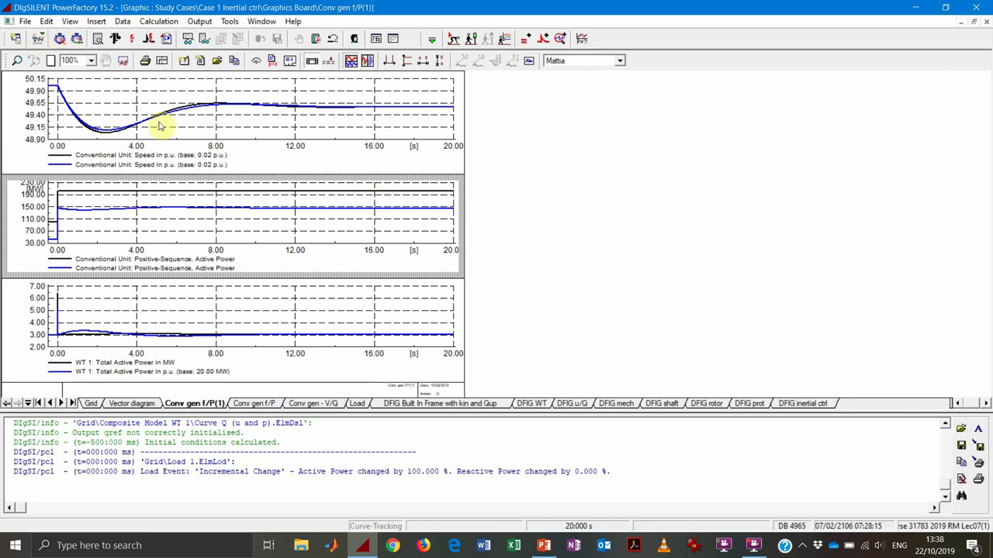
In the Data Manager, expand the project's Study Cases and deactivate Case 1 Inertial ctrl.
{"action": "left_click", "coordinate": [17, 39]}
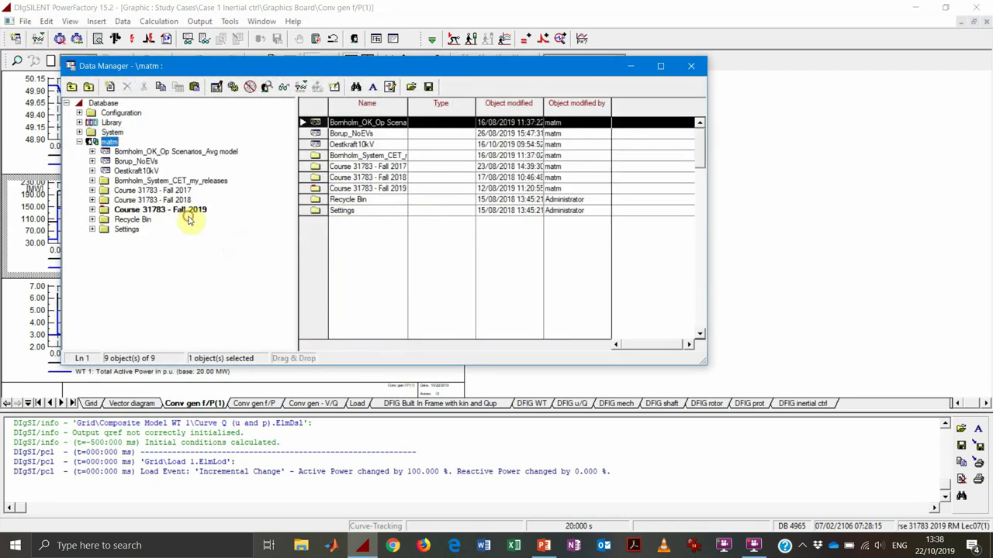
{"action": "left_click", "coordinate": [188, 216]}
{"action": "double_click", "coordinate": [187, 215]}
{"action": "double_click", "coordinate": [194, 268]}
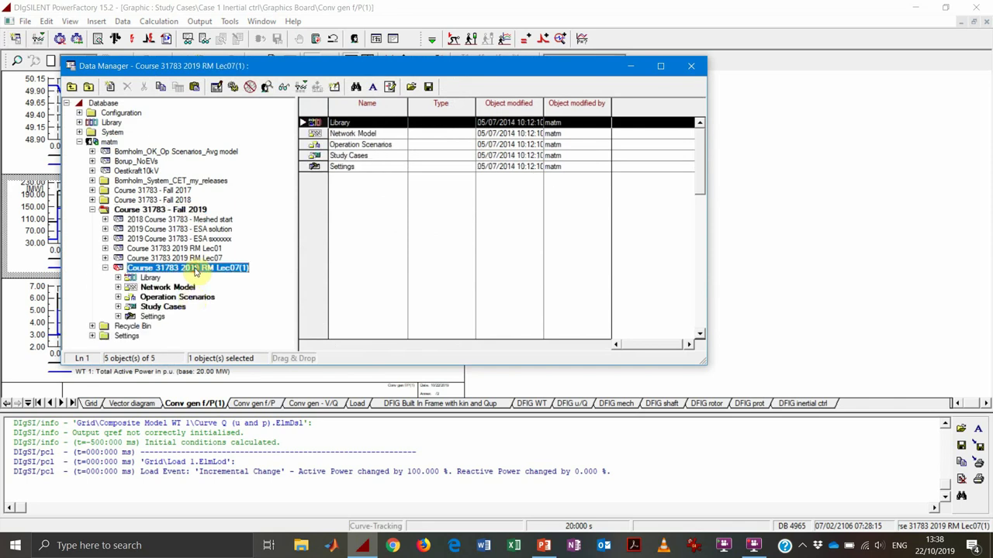
{"action": "double_click", "coordinate": [165, 307]}
{"action": "left_click", "coordinate": [194, 318]}
{"action": "right_click", "coordinate": [193, 322]}
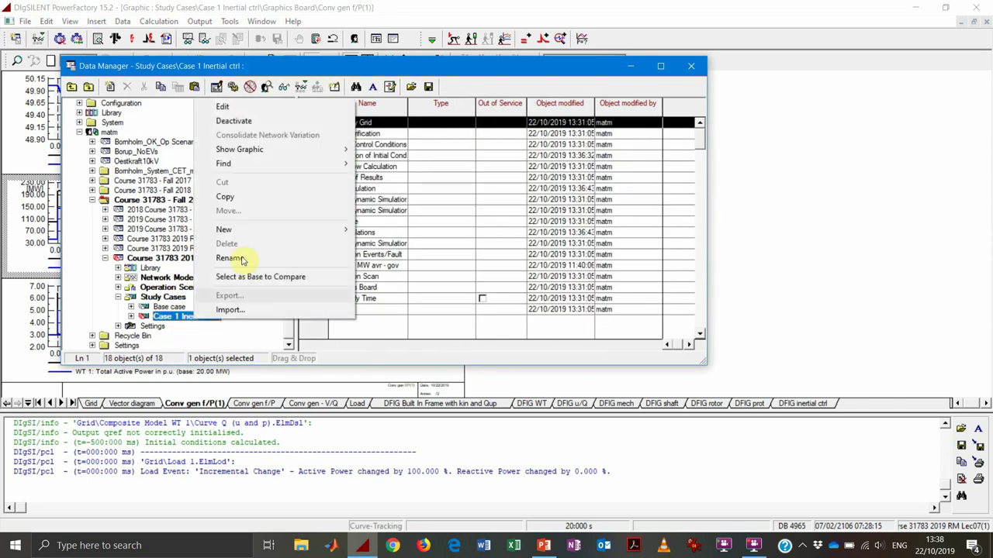
{"action": "left_click", "coordinate": [253, 120]}
Copy Case 1 Inertial ctrl and paste it into the Study Cases folder.
{"action": "right_click", "coordinate": [186, 318]}
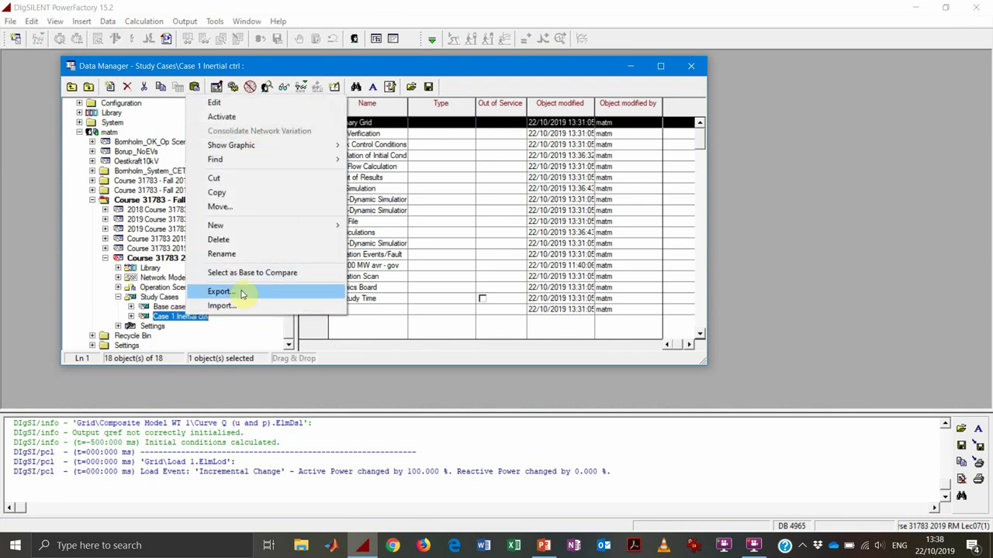
{"action": "left_click", "coordinate": [225, 192]}
{"action": "right_click", "coordinate": [161, 301]}
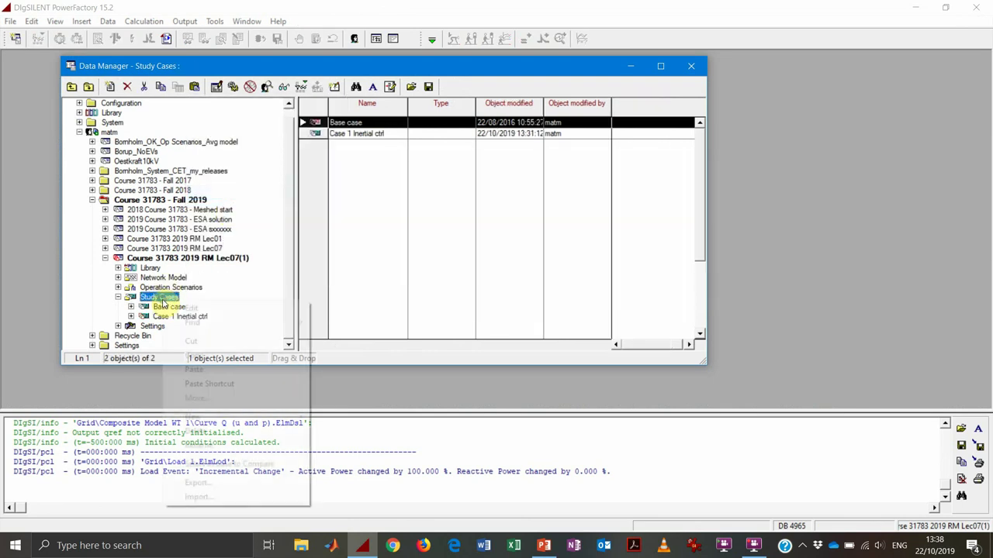
{"action": "left_click", "coordinate": [250, 370]}
Rename the copy to 'Case 2 Inertial ctrl' and activate it.
{"action": "left_click", "coordinate": [196, 327]}
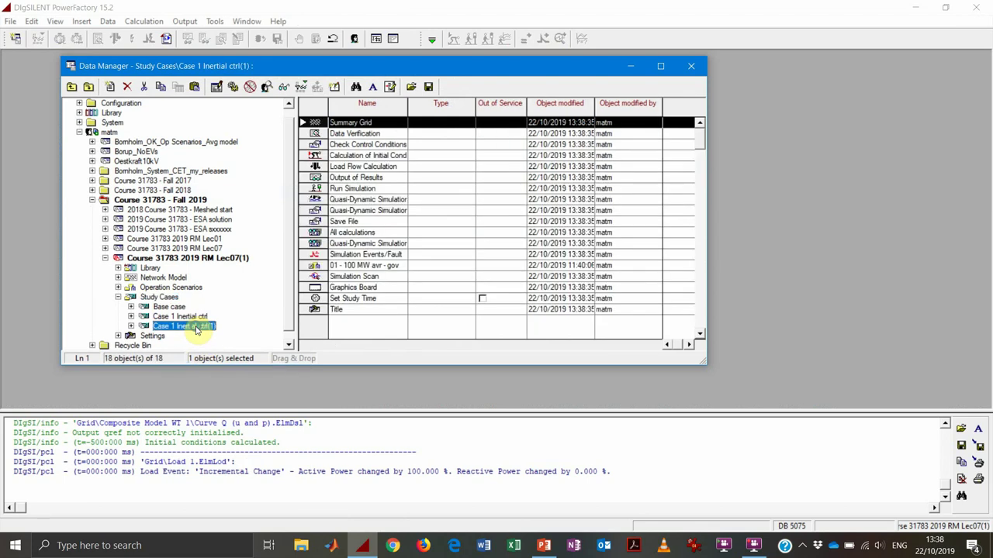
{"action": "right_click", "coordinate": [197, 328]}
{"action": "left_click", "coordinate": [237, 83]}
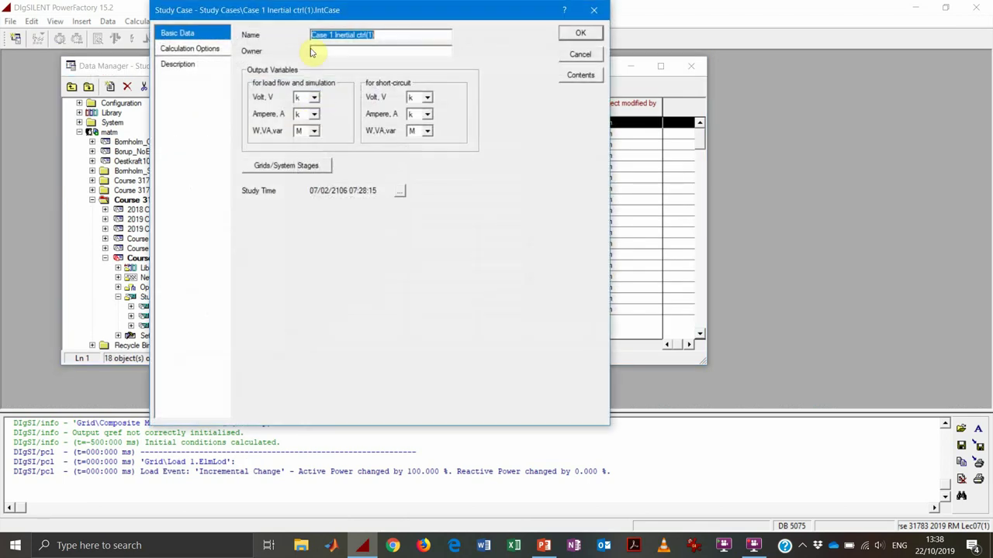
{"action": "left_click", "coordinate": [330, 35]}
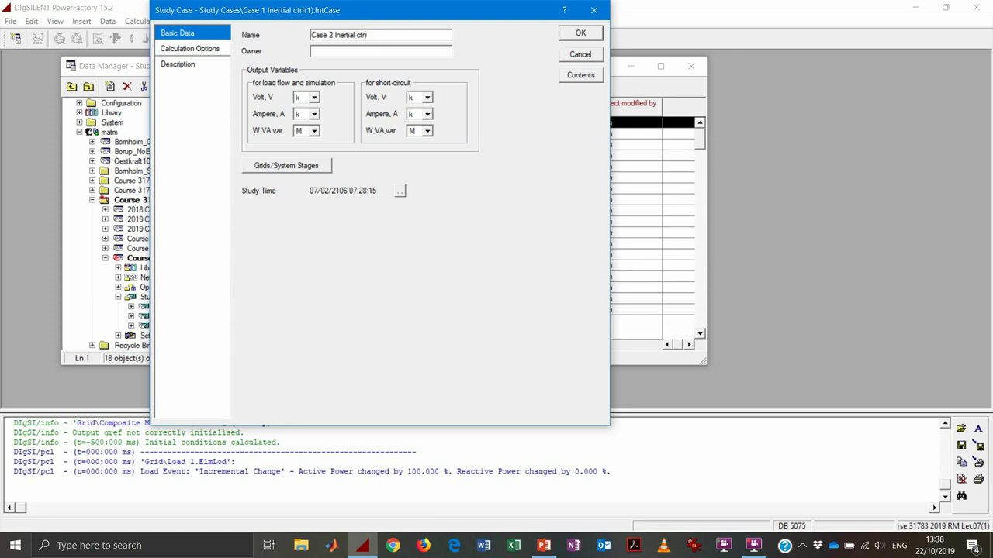
{"action": "key", "text": "Return"}
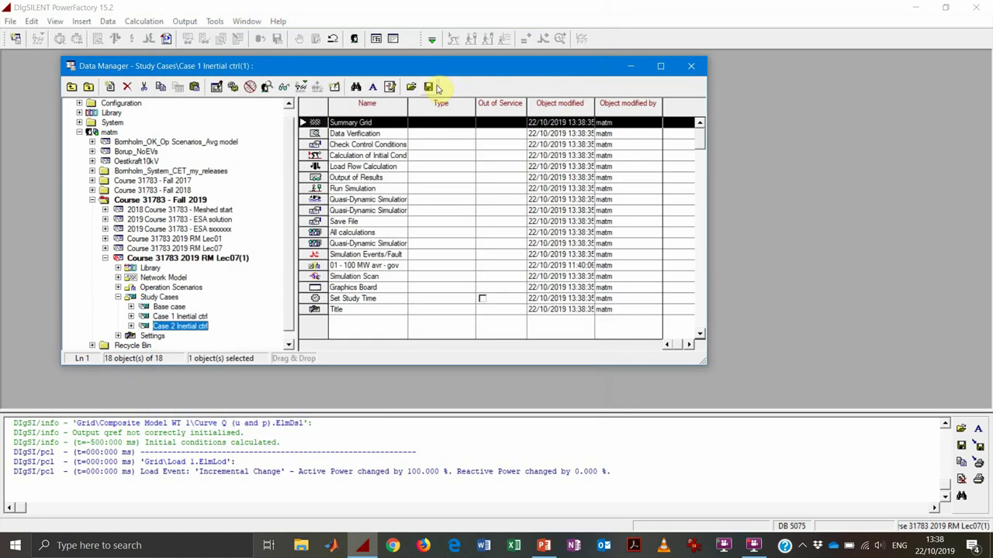
{"action": "right_click", "coordinate": [186, 330]}
{"action": "left_click", "coordinate": [274, 101]}
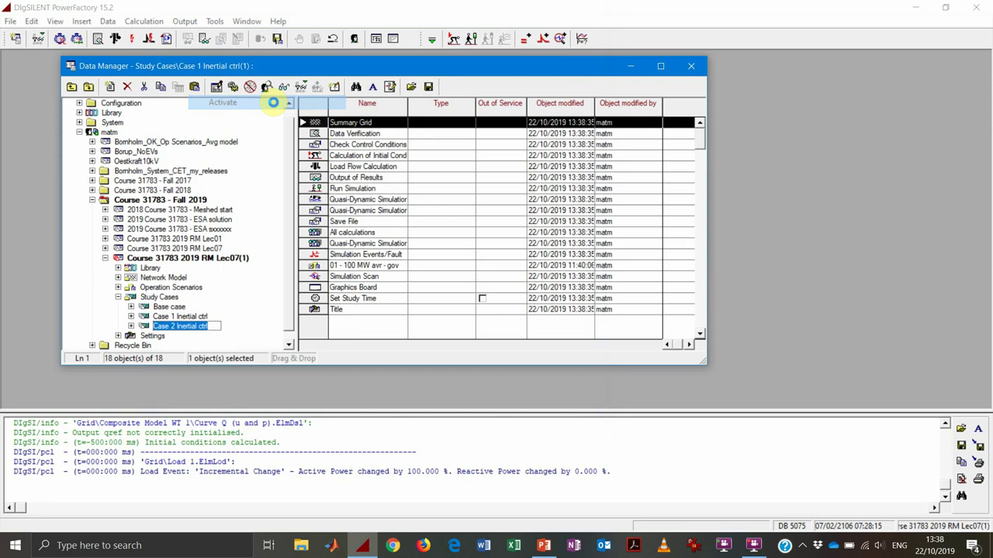
{"action": "left_click", "coordinate": [634, 71]}
On the top speed plot, add a third olive (colour 5) curve using Case 2 Inertial ctrl results.
{"action": "double_click", "coordinate": [344, 159]}
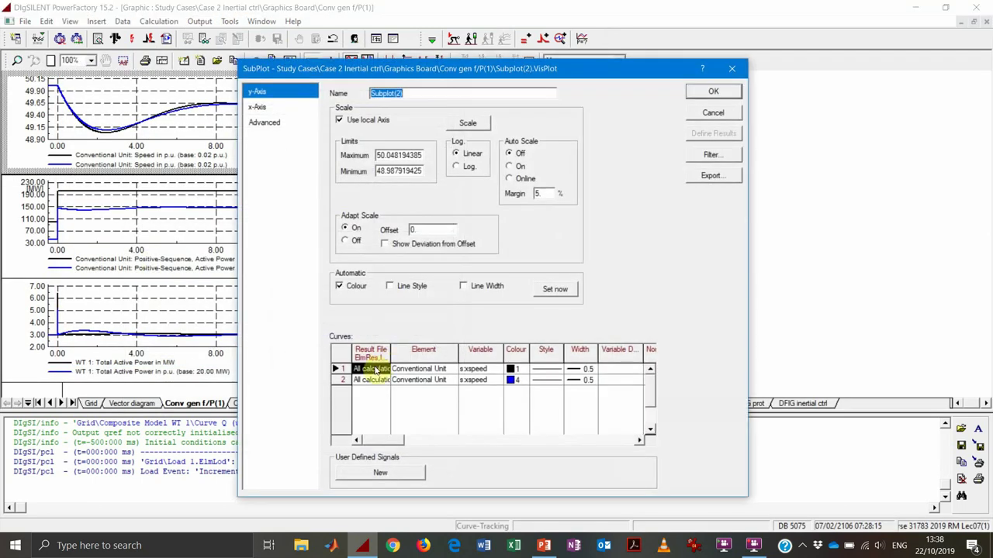
{"action": "double_click", "coordinate": [375, 370]}
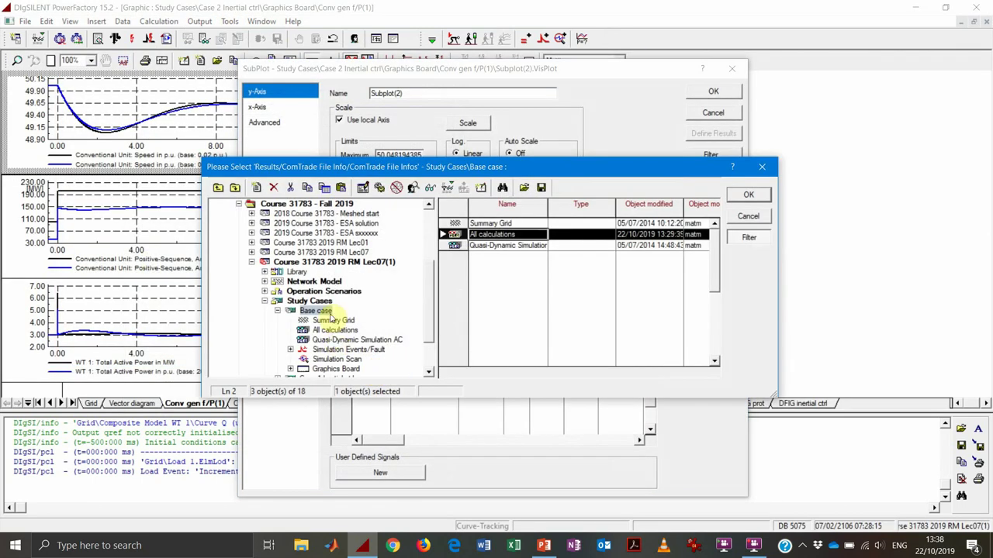
{"action": "left_click", "coordinate": [748, 215]}
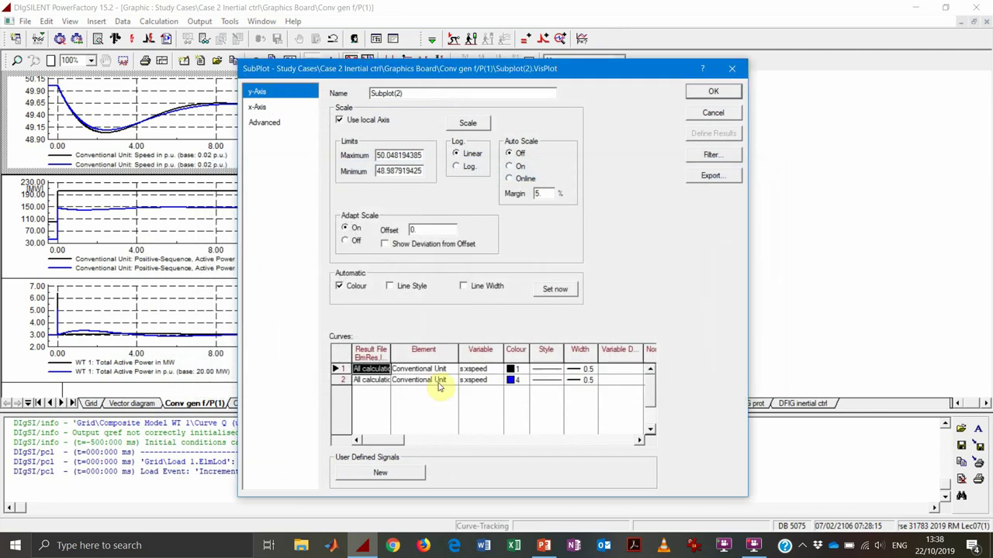
{"action": "left_click", "coordinate": [336, 381]}
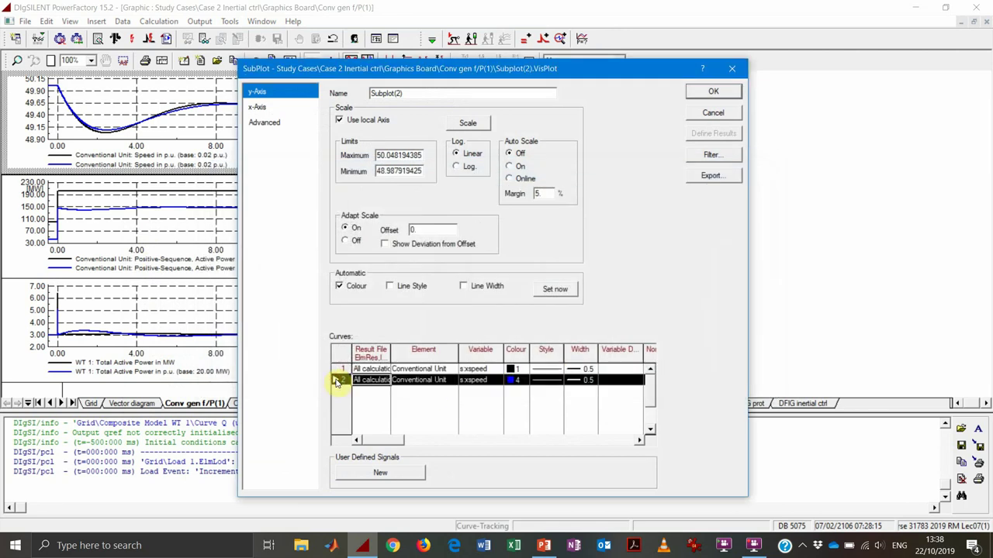
{"action": "key", "text": "ctrl+v"}
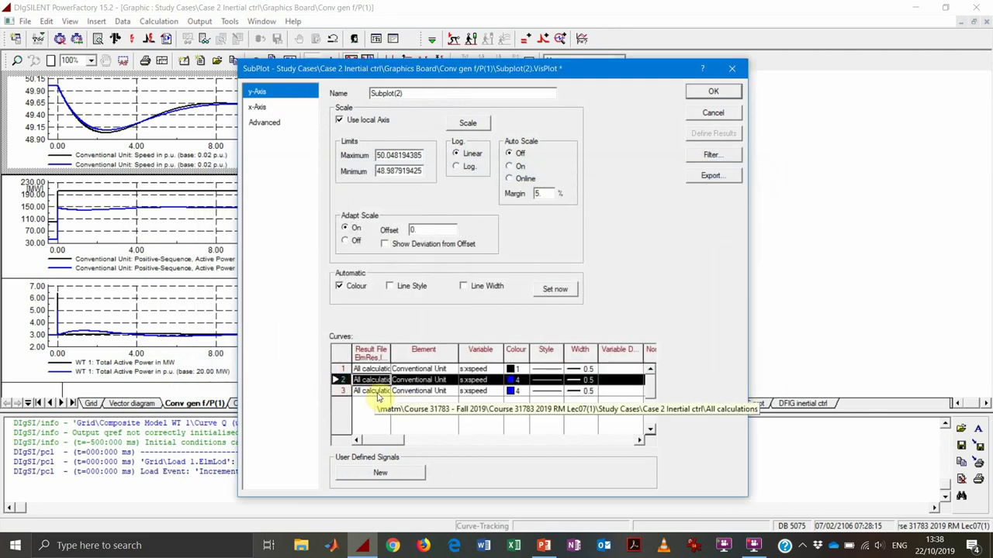
{"action": "double_click", "coordinate": [378, 397]}
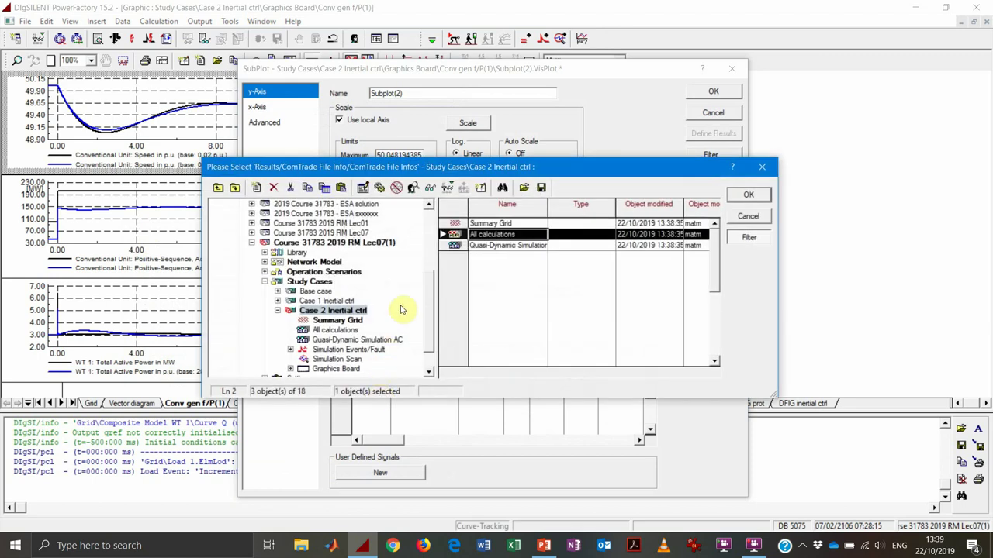
{"action": "left_click", "coordinate": [748, 195]}
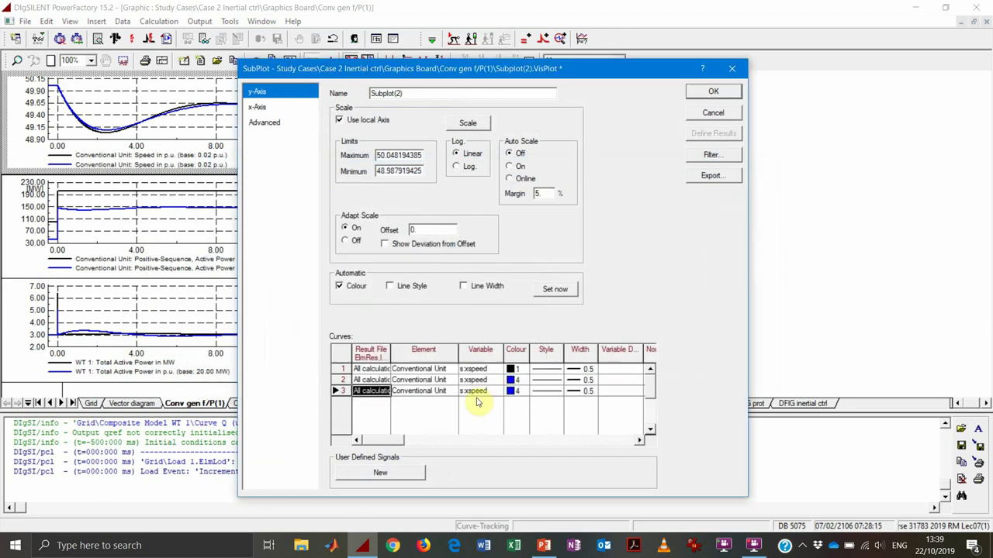
{"action": "double_click", "coordinate": [518, 391]}
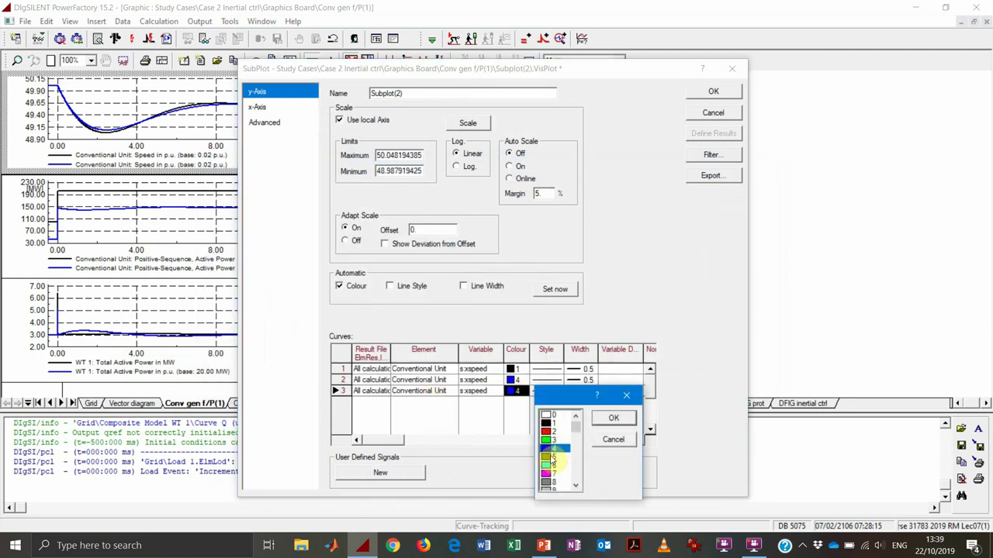
{"action": "left_click", "coordinate": [551, 462]}
{"action": "left_click", "coordinate": [727, 92]}
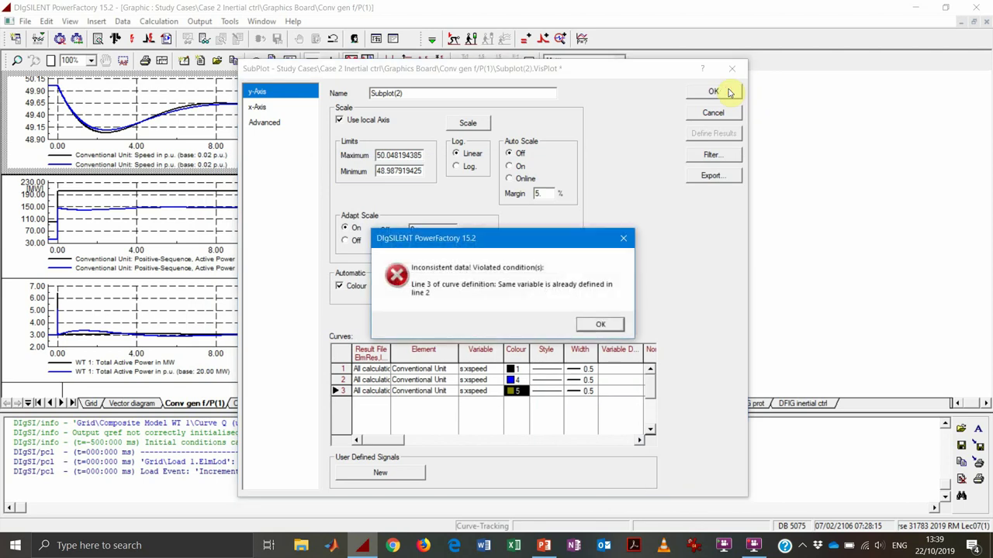
{"action": "left_click", "coordinate": [600, 326]}
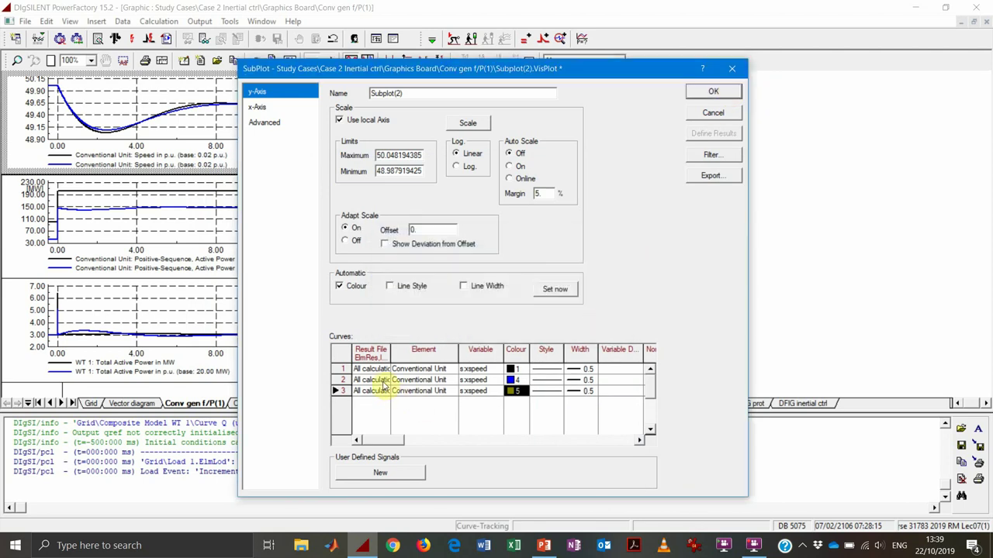
Point curve 2 at Case 1 Inertial ctrl's All calculations results and apply the three speed curves.
{"action": "double_click", "coordinate": [378, 380]}
{"action": "double_click", "coordinate": [324, 301]}
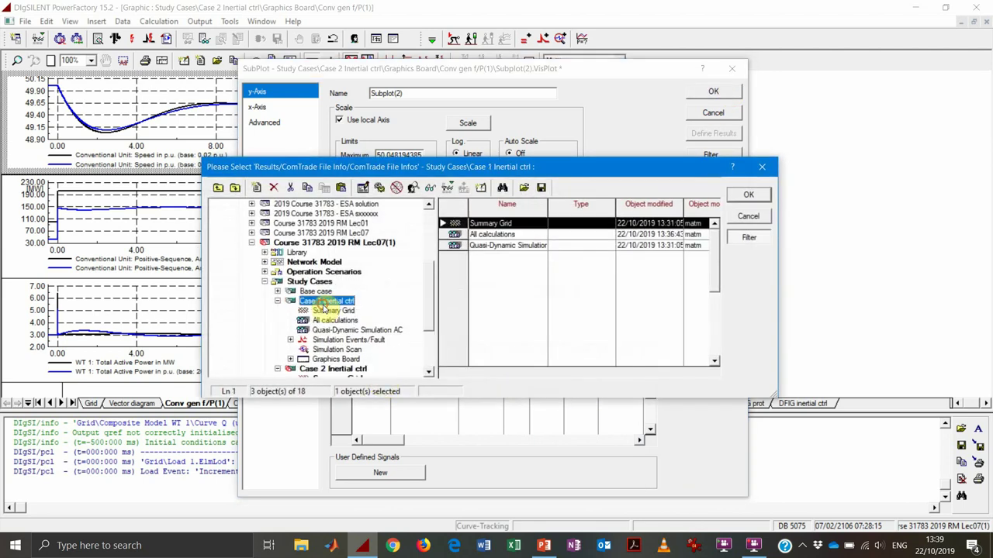
{"action": "left_click", "coordinate": [332, 320]}
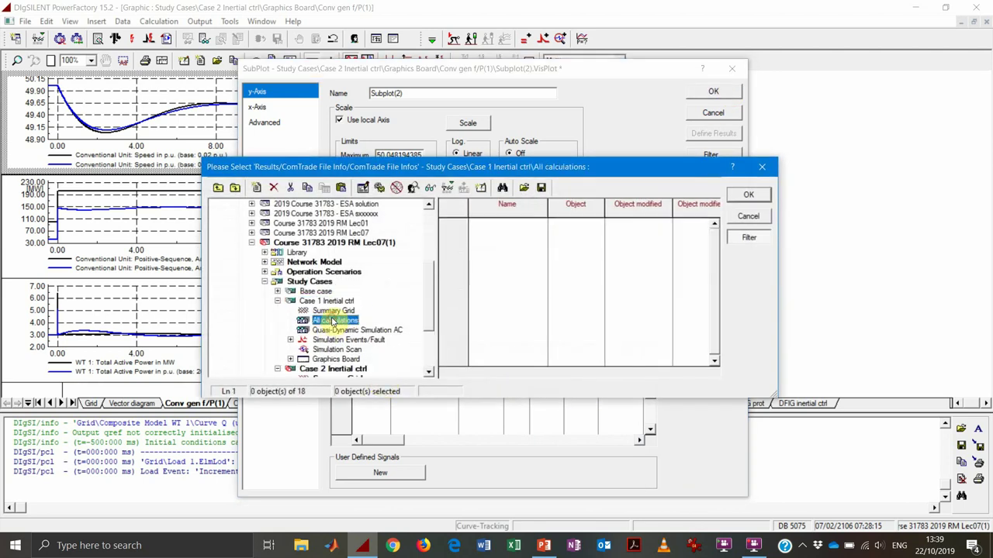
{"action": "left_click", "coordinate": [748, 194]}
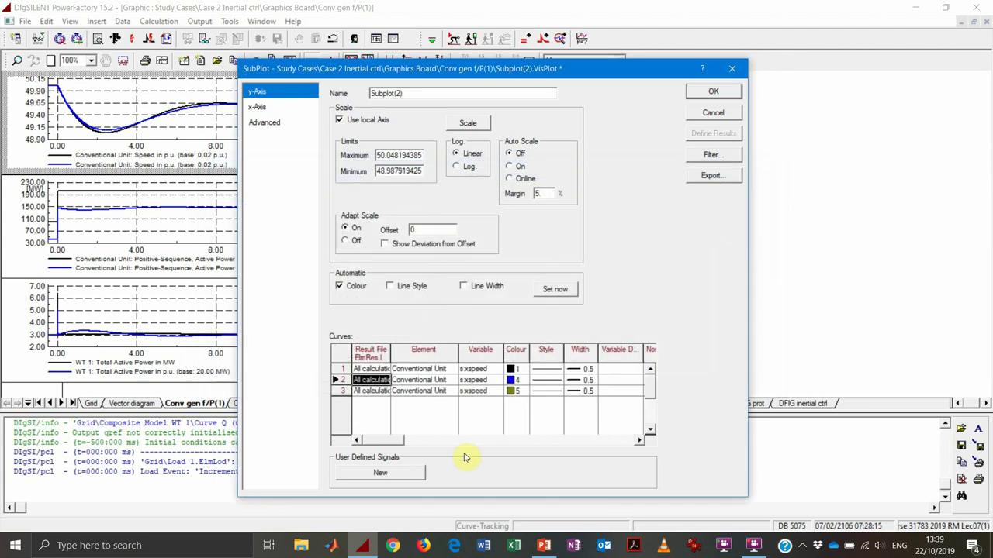
{"action": "left_click", "coordinate": [713, 91]}
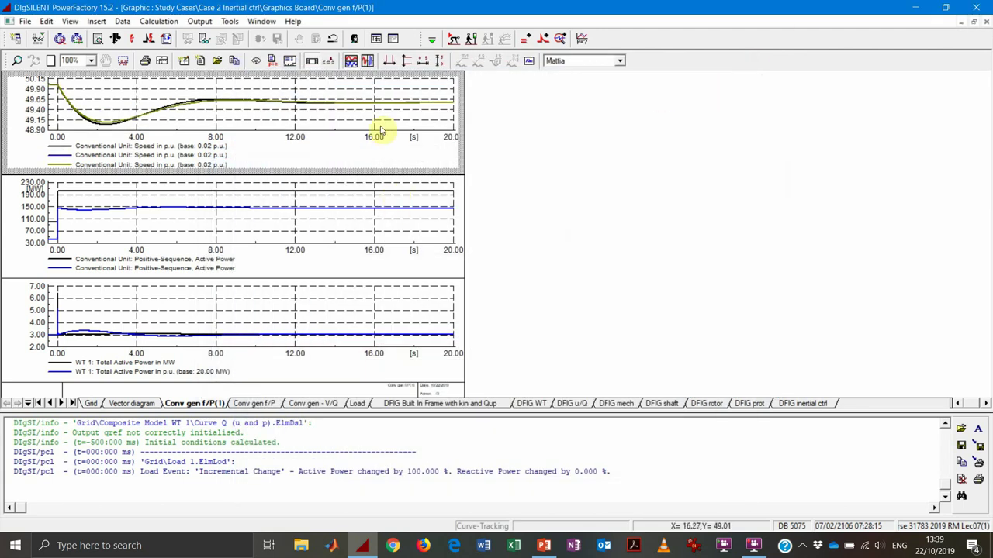
Give the middle active power plot a third olive curve, with curve 2 using Case 1 All calculations results.
{"action": "double_click", "coordinate": [332, 228]}
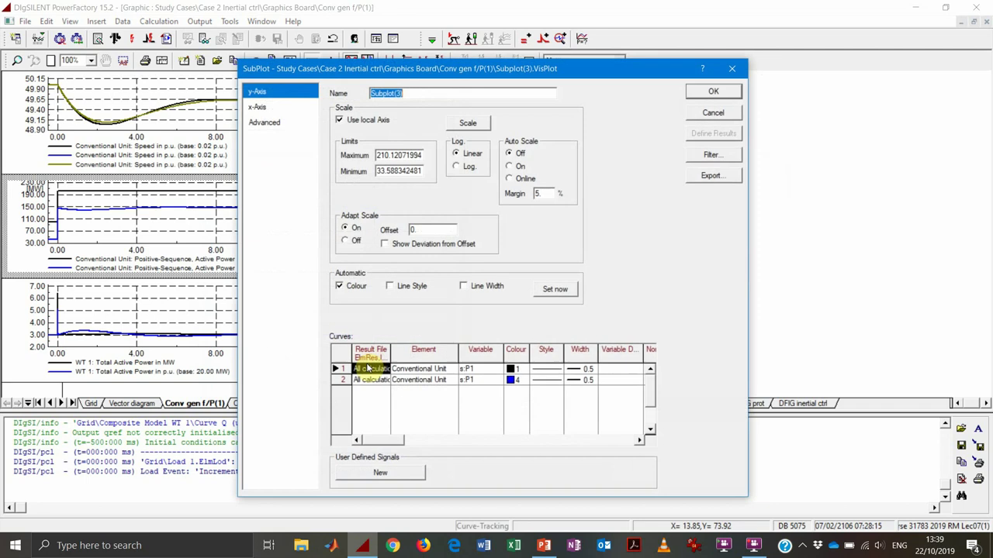
{"action": "left_click", "coordinate": [341, 382]}
{"action": "key", "text": "Insert"}
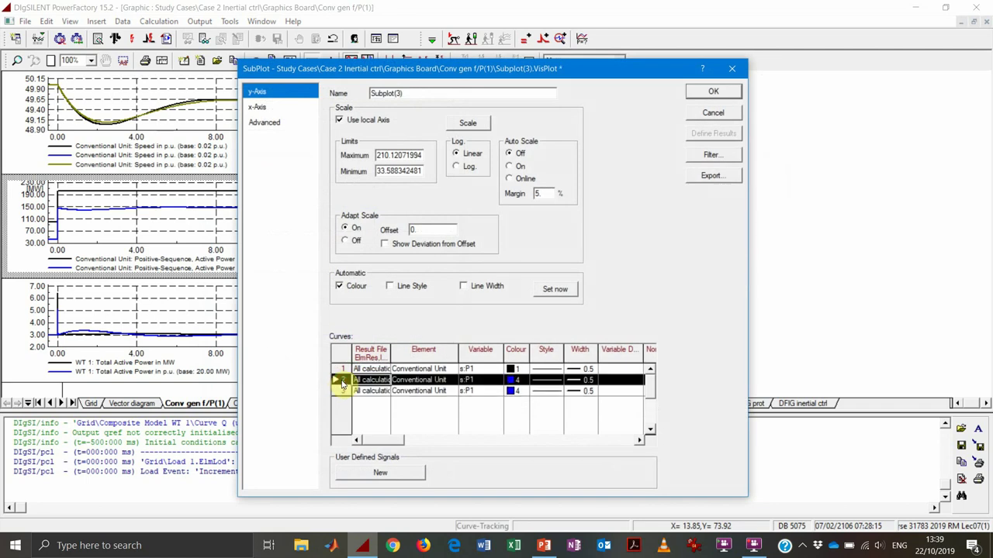
{"action": "double_click", "coordinate": [361, 383]}
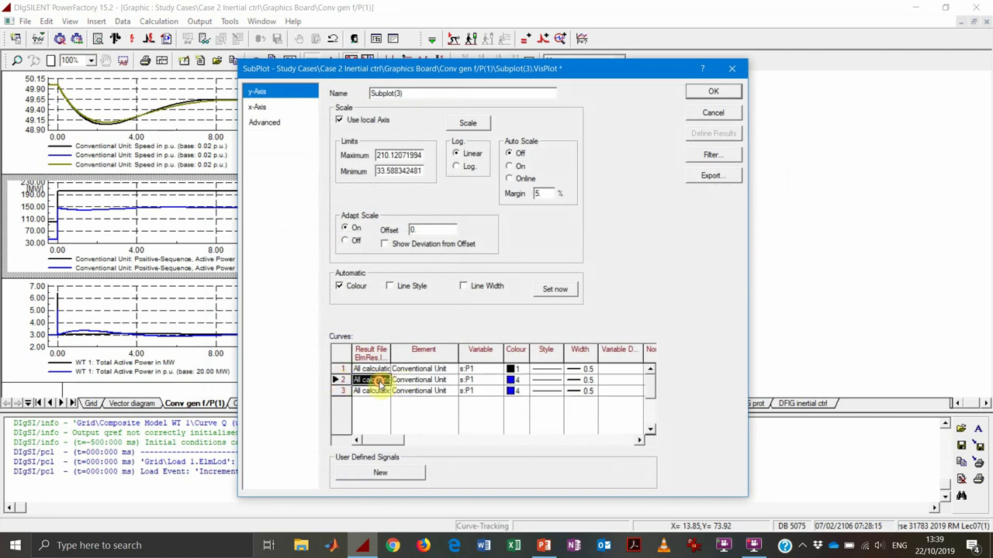
{"action": "left_click", "coordinate": [335, 320]}
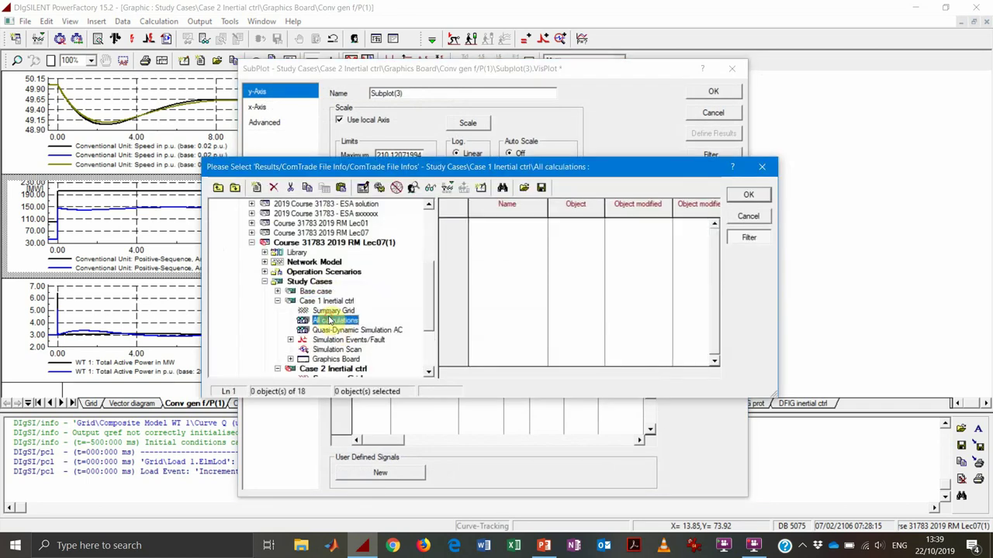
{"action": "left_click", "coordinate": [749, 195]}
{"action": "double_click", "coordinate": [513, 391]}
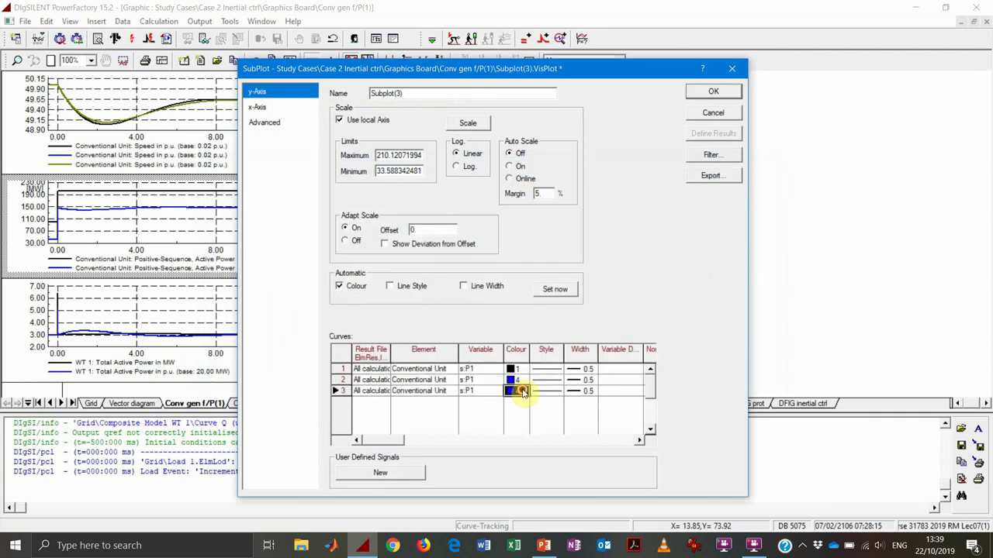
{"action": "left_click", "coordinate": [553, 459]}
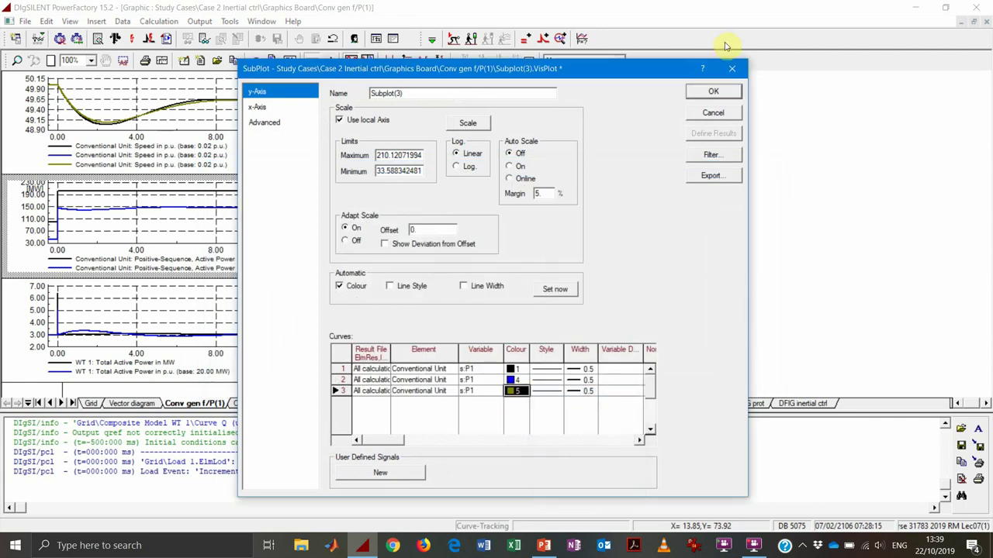
{"action": "left_click", "coordinate": [713, 91]}
Add an olive third curve from Case 1 All calculations results to the WT 1 power plot.
{"action": "double_click", "coordinate": [349, 313]}
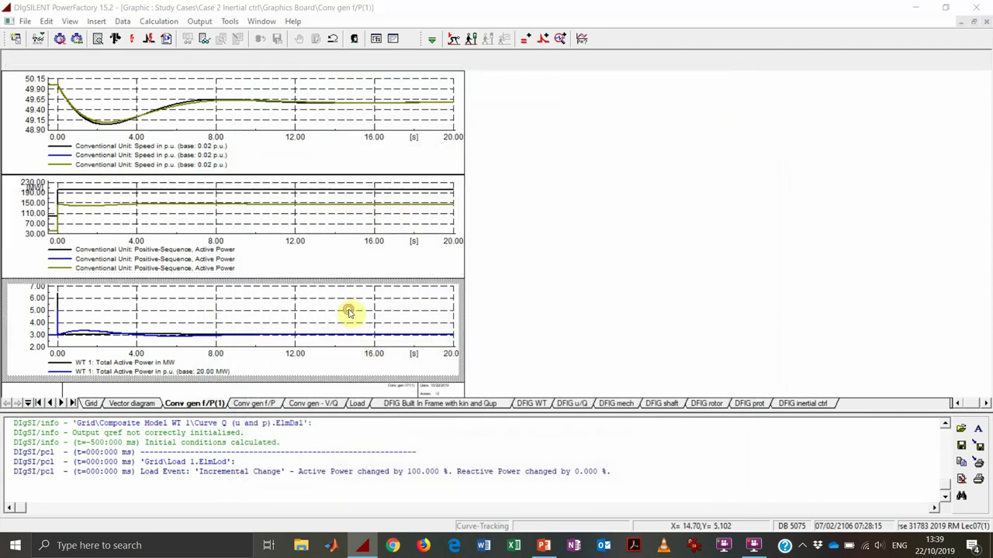
{"action": "left_click", "coordinate": [339, 383]}
{"action": "key", "text": "ctrl+c"}
{"action": "key", "text": "ctrl+v"}
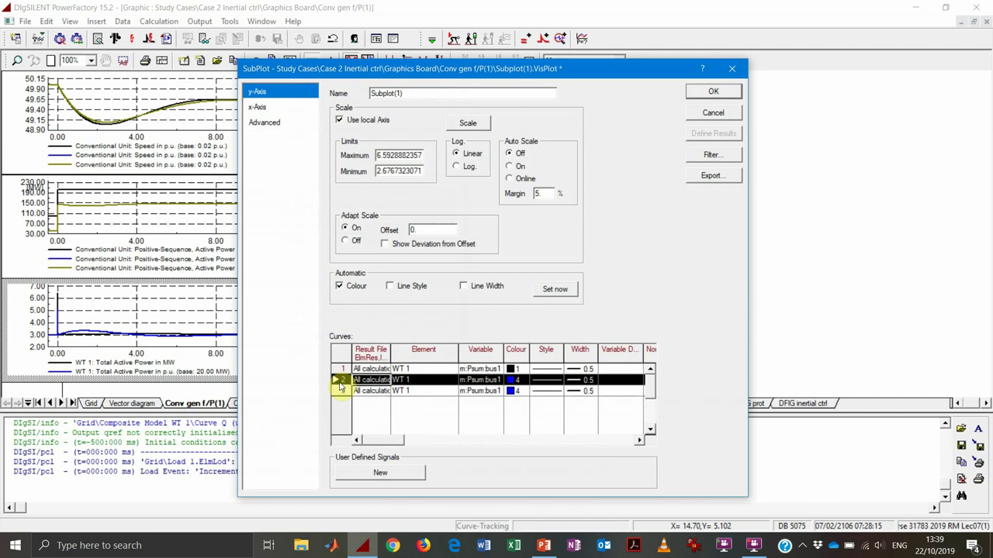
{"action": "double_click", "coordinate": [513, 391]}
{"action": "left_click", "coordinate": [549, 463]}
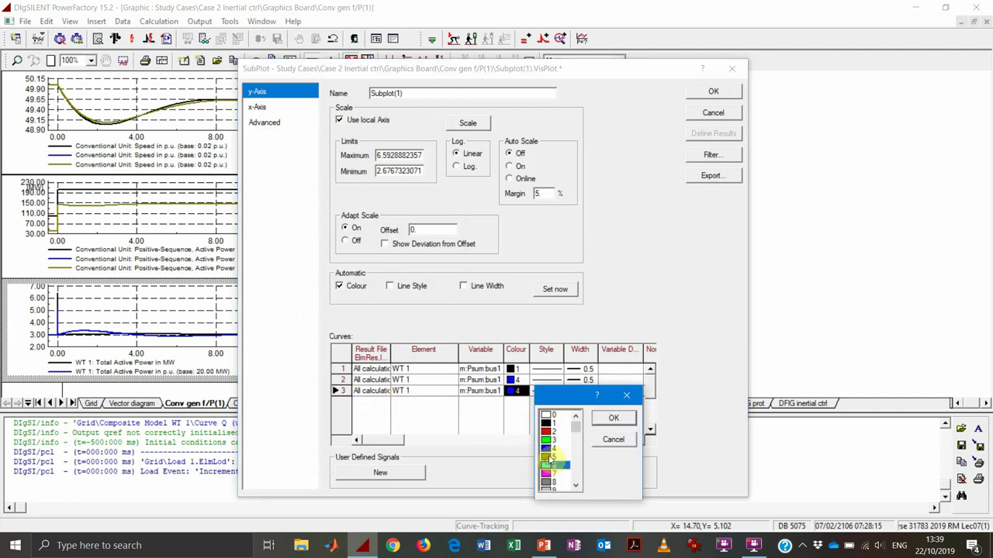
{"action": "left_click", "coordinate": [613, 418]}
{"action": "double_click", "coordinate": [369, 390]}
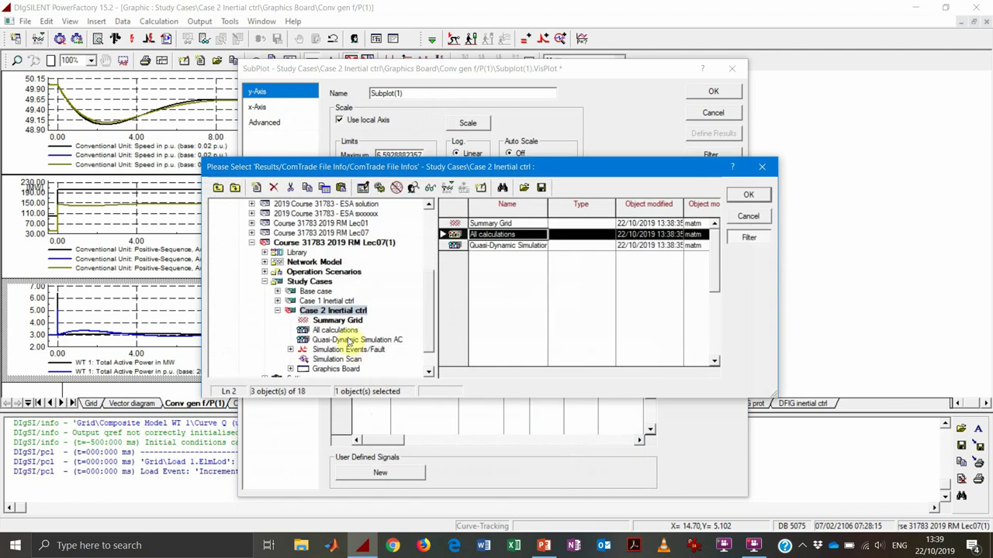
{"action": "double_click", "coordinate": [326, 301]}
{"action": "left_click", "coordinate": [322, 321]}
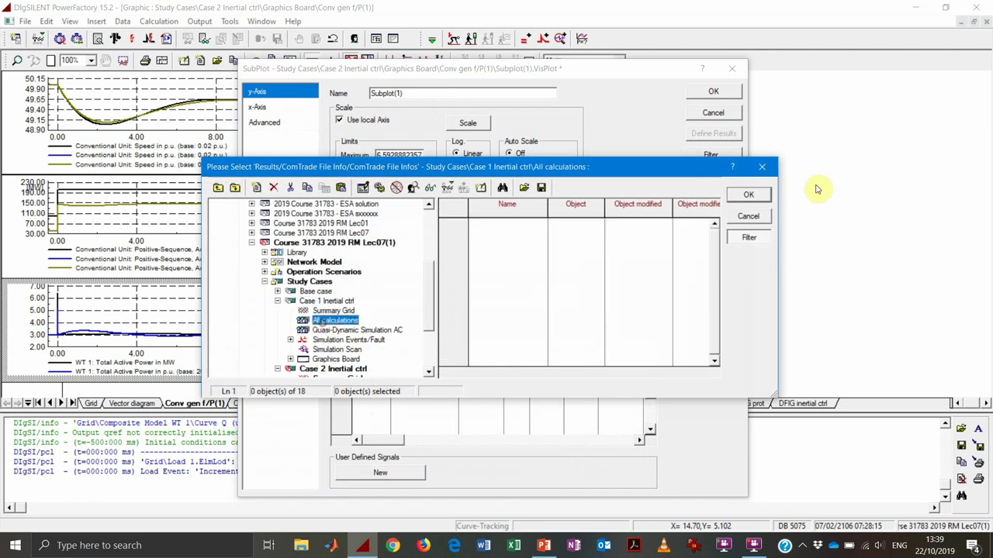
{"action": "left_click", "coordinate": [749, 194]}
{"action": "left_click", "coordinate": [712, 93]}
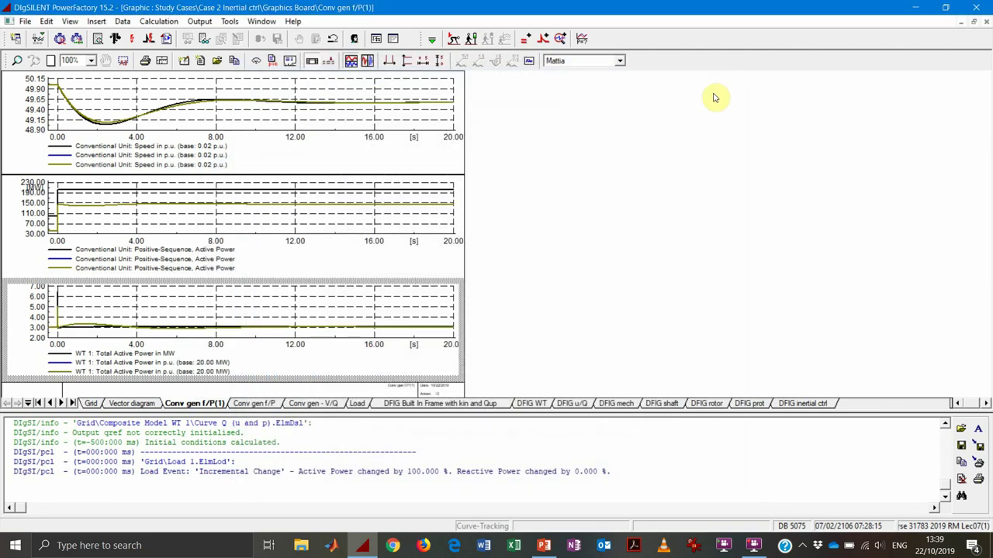
Rerun the 20 s simulation and list all 15 *.ElmDsl models in the grid.
{"action": "left_click", "coordinate": [473, 41]}
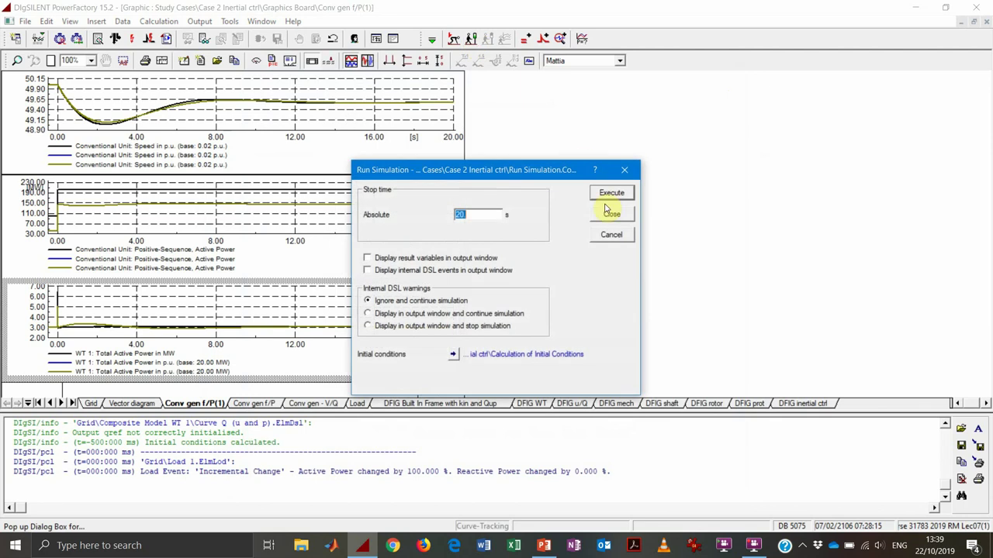
{"action": "left_click", "coordinate": [612, 192]}
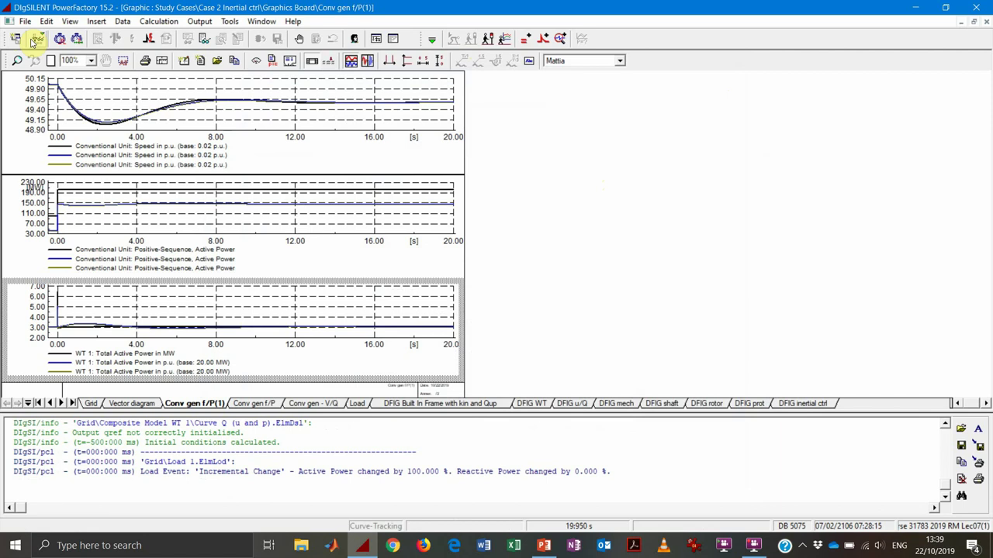
{"action": "left_click", "coordinate": [38, 38]}
{"action": "left_click", "coordinate": [57, 66]}
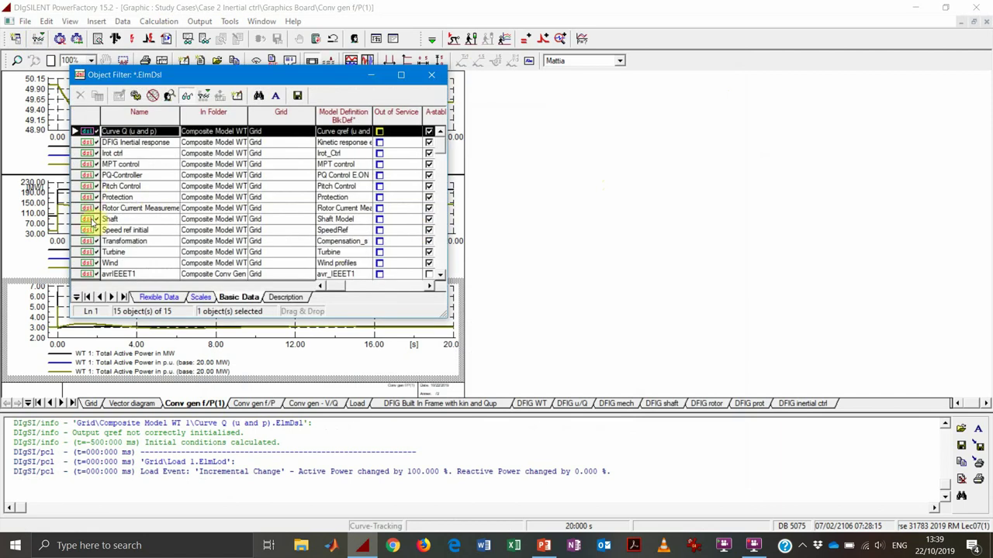
Set the DFIG Inertial response gains to Kslow 0 and Kfast 10.
{"action": "double_click", "coordinate": [88, 143]}
{"action": "left_click", "coordinate": [305, 139]}
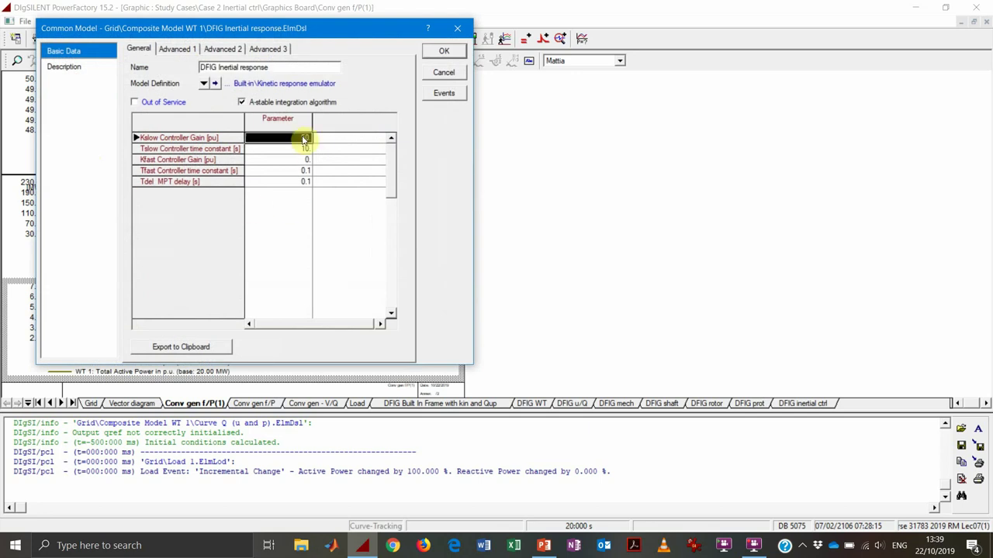
{"action": "double_click", "coordinate": [304, 138]}
{"action": "key", "text": "Return"}
{"action": "key", "text": "Down"}
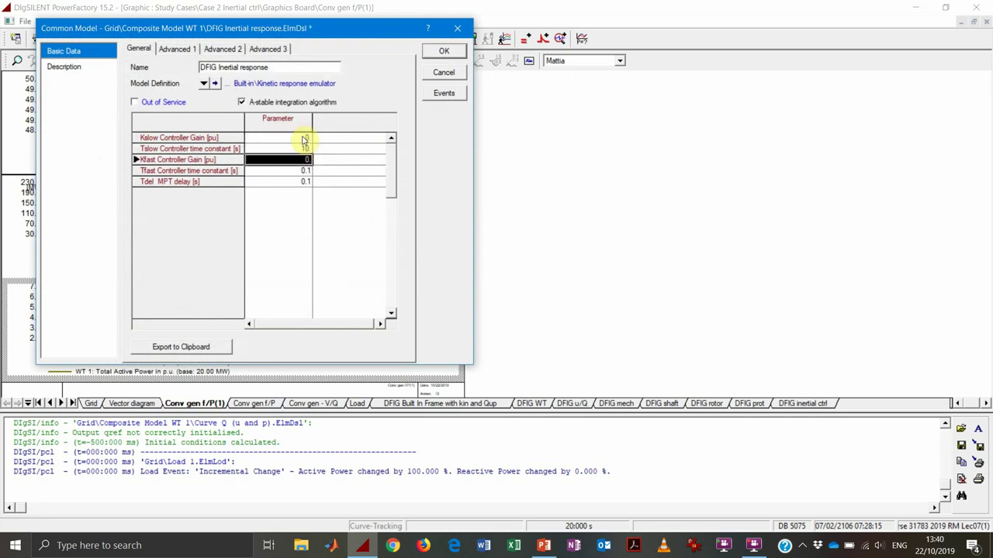
{"action": "type", "text": "10"}
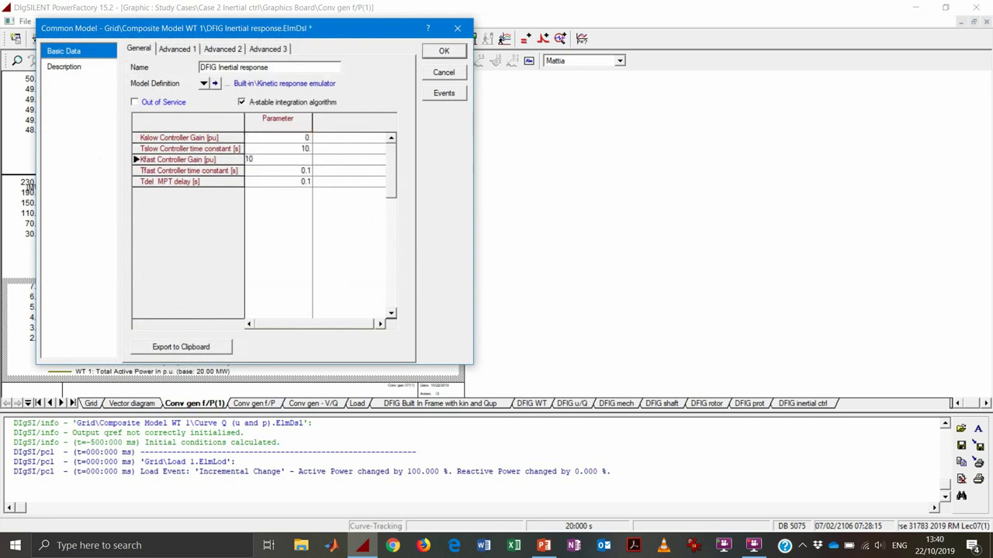
{"action": "key", "text": "Return"}
Show the class exercise on lecture slide 38, then go back to the model settings.
{"action": "left_click", "coordinate": [545, 545]}
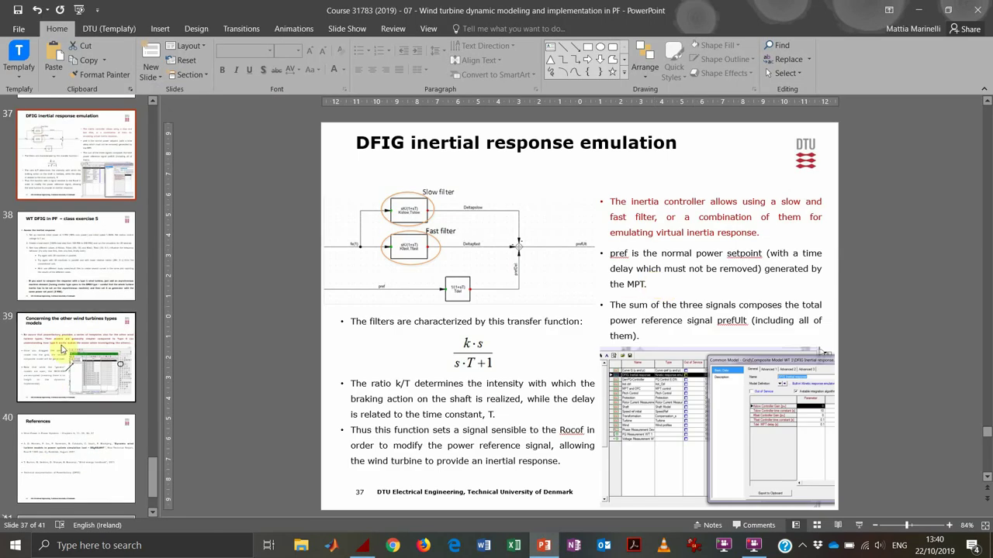
{"action": "left_click", "coordinate": [118, 266]}
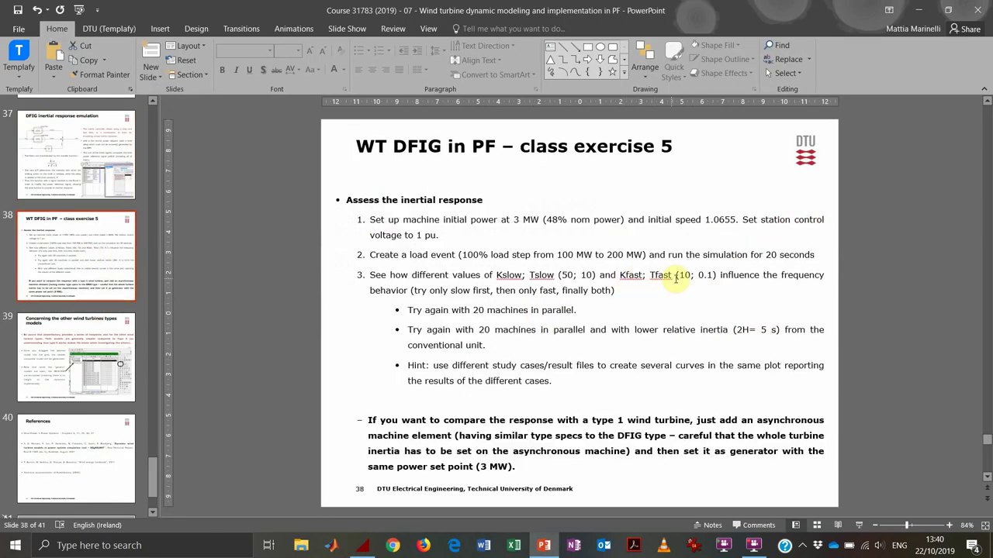
{"action": "left_click", "coordinate": [925, 18]}
Save the new gains, rerun the 20 s simulation, and enlarge the plot area over the output window.
{"action": "left_click", "coordinate": [429, 48]}
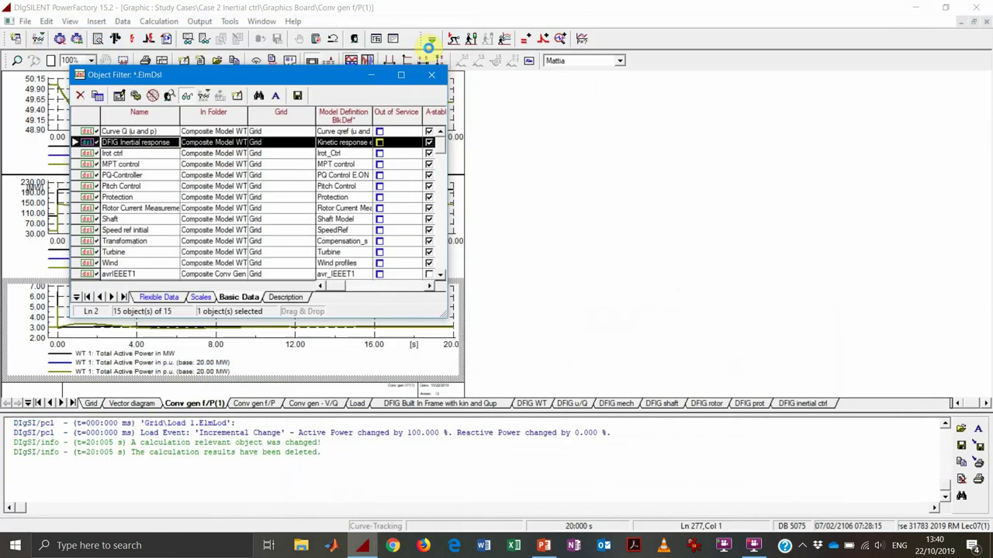
{"action": "left_click", "coordinate": [432, 74]}
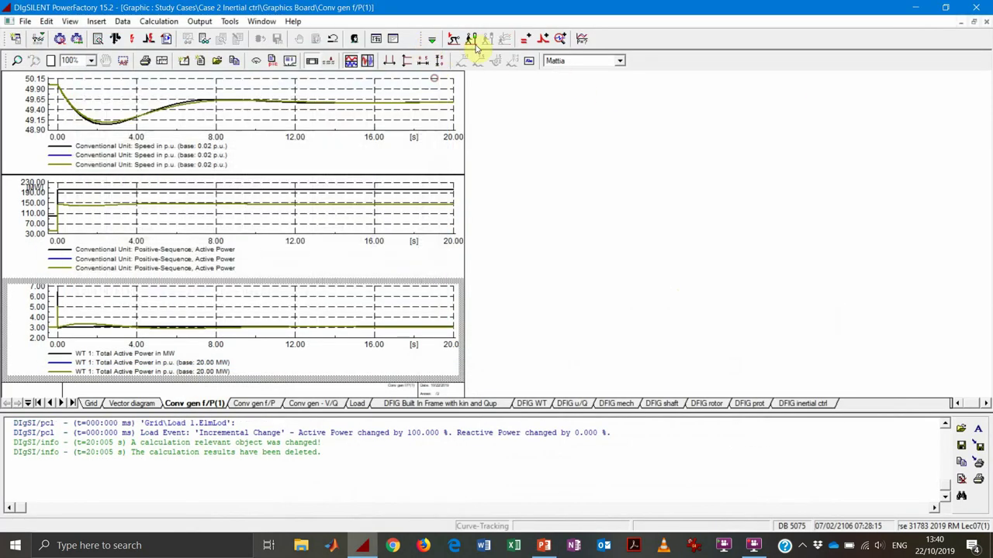
{"action": "left_click", "coordinate": [471, 41]}
{"action": "left_click", "coordinate": [626, 194]}
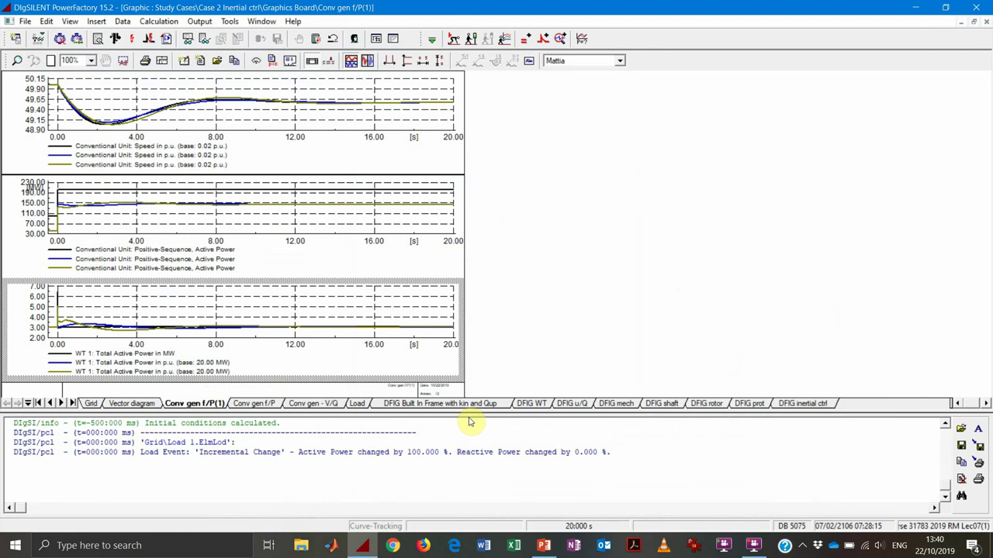
{"action": "left_click_drag", "start_coordinate": [473, 411], "coordinate": [475, 469]}
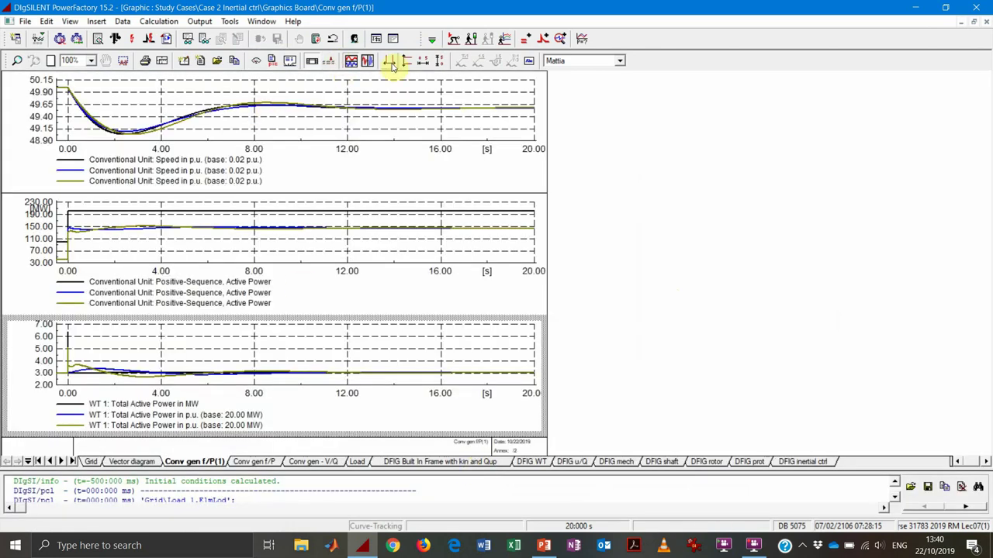
Zoom the Conv gen f/P(1) plots' time axis to 0–10 s, then show the DFIG rotor page.
{"action": "left_click_drag", "start_coordinate": [62, 372], "coordinate": [203, 368]}
{"action": "scroll", "coordinate": [222, 372], "scroll_direction": "up", "scroll_amount": 1}
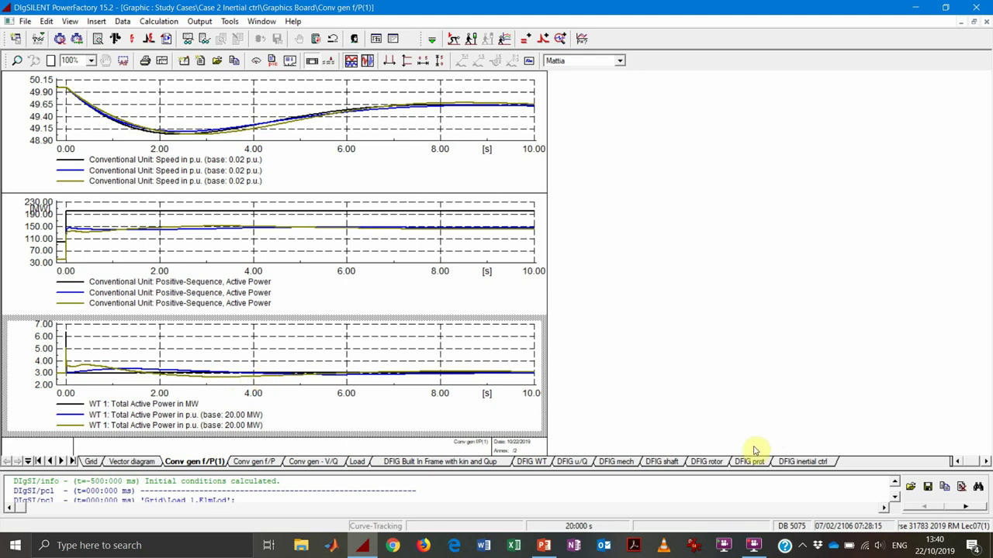
{"action": "left_click", "coordinate": [706, 462]}
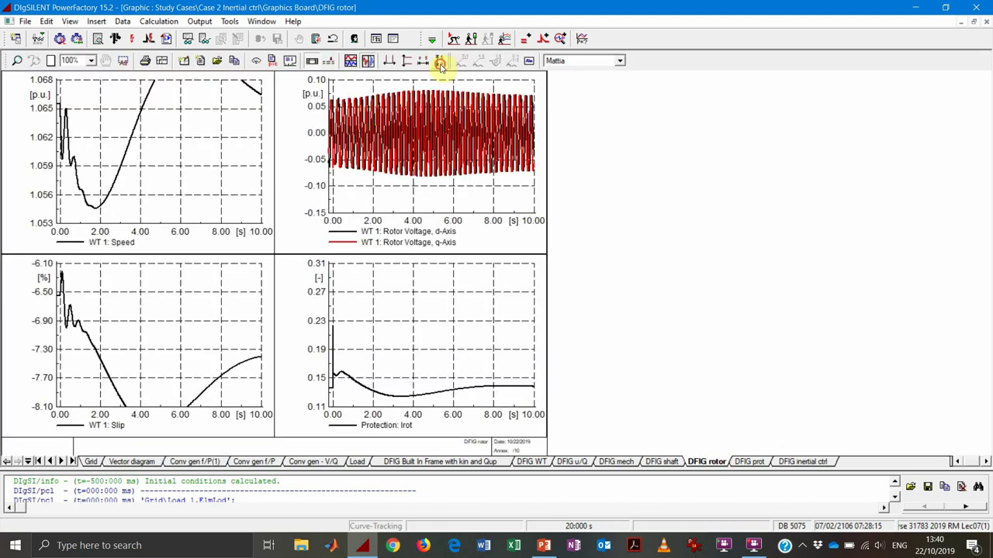
Fit the DFIG rotor plots to the full 20 s and rescale the DFIG mech y-axes, then show Conv gen f/P.
{"action": "left_click", "coordinate": [423, 63]}
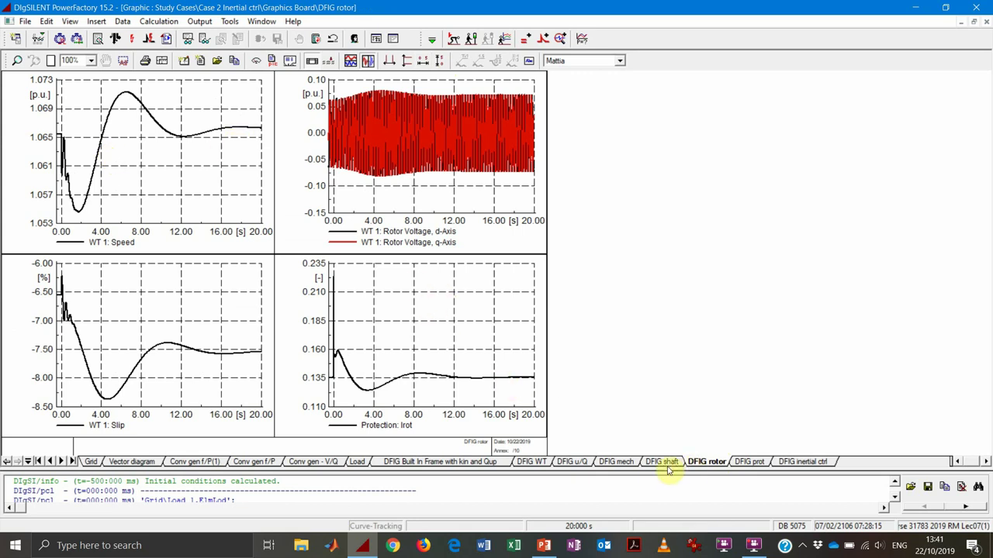
{"action": "left_click", "coordinate": [627, 463]}
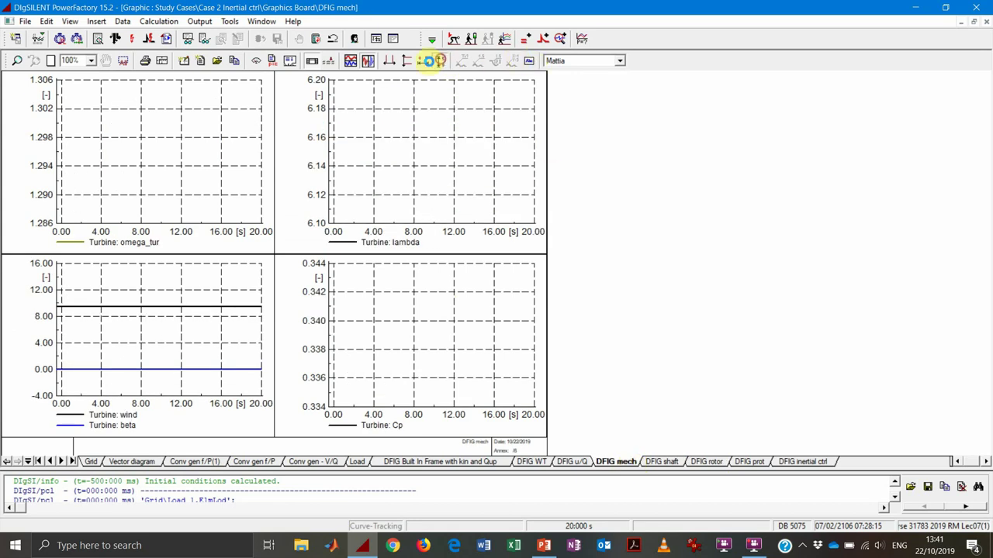
{"action": "left_click", "coordinate": [438, 60]}
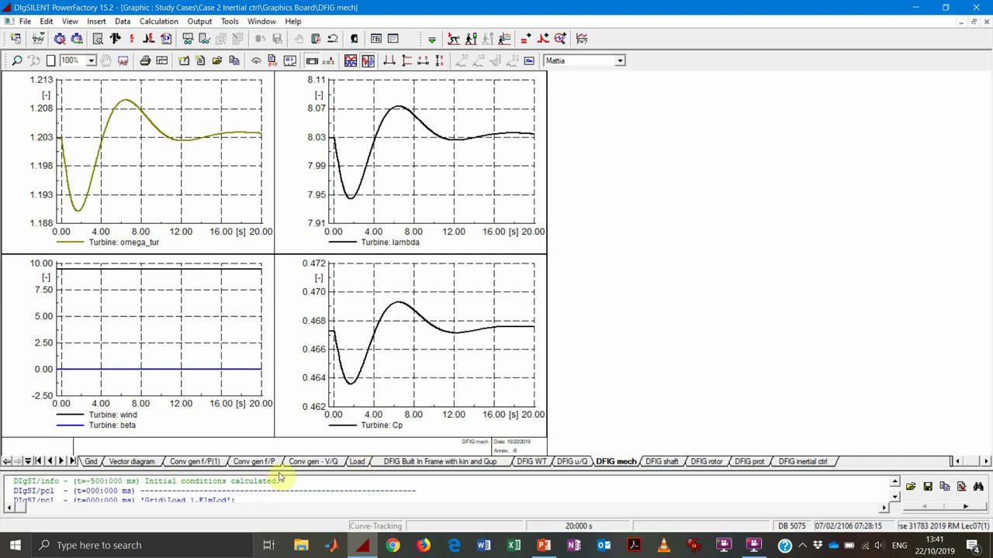
{"action": "left_click", "coordinate": [247, 462]}
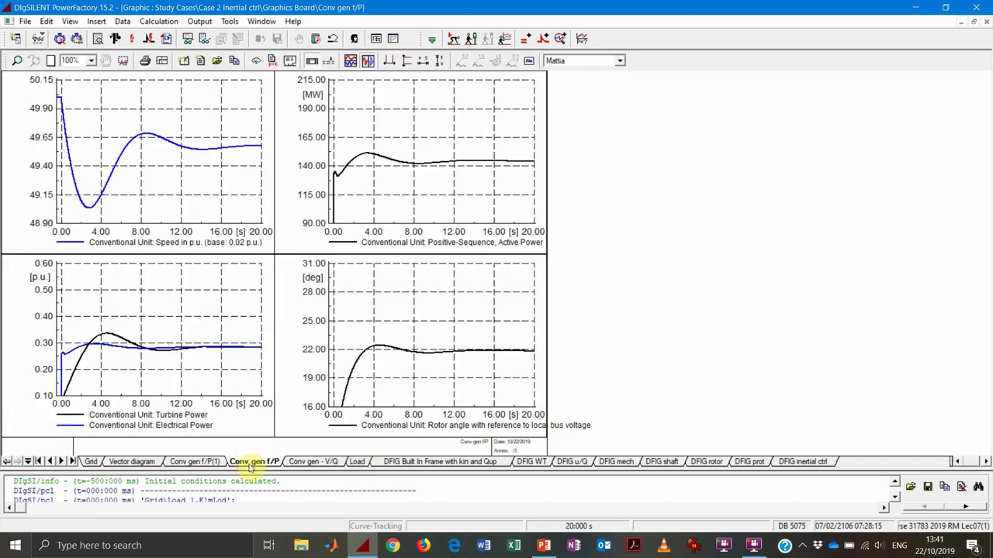
Zoom the Conv gen f/P(1) comparison plots' time axis to 0–5 s.
{"action": "left_click", "coordinate": [183, 460]}
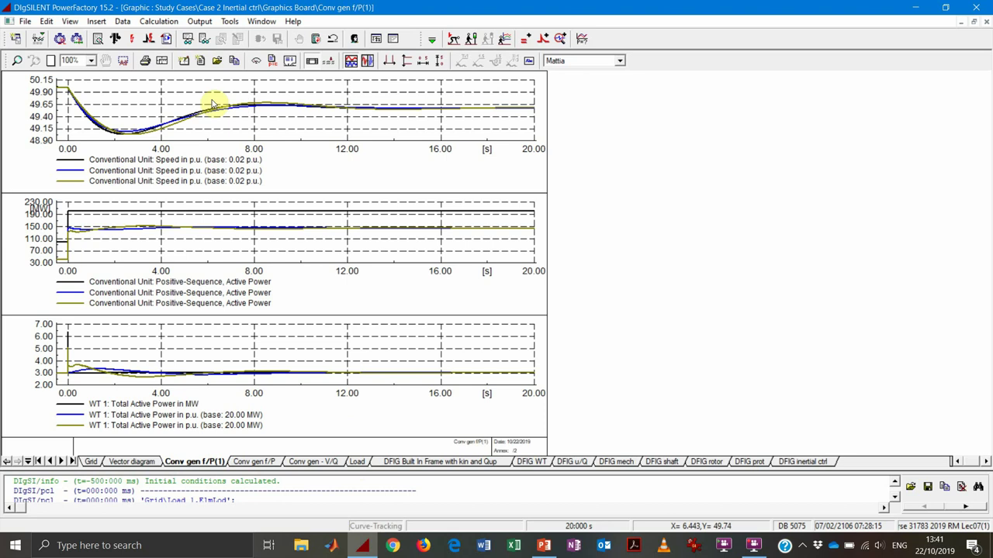
{"action": "left_click", "coordinate": [67, 103]}
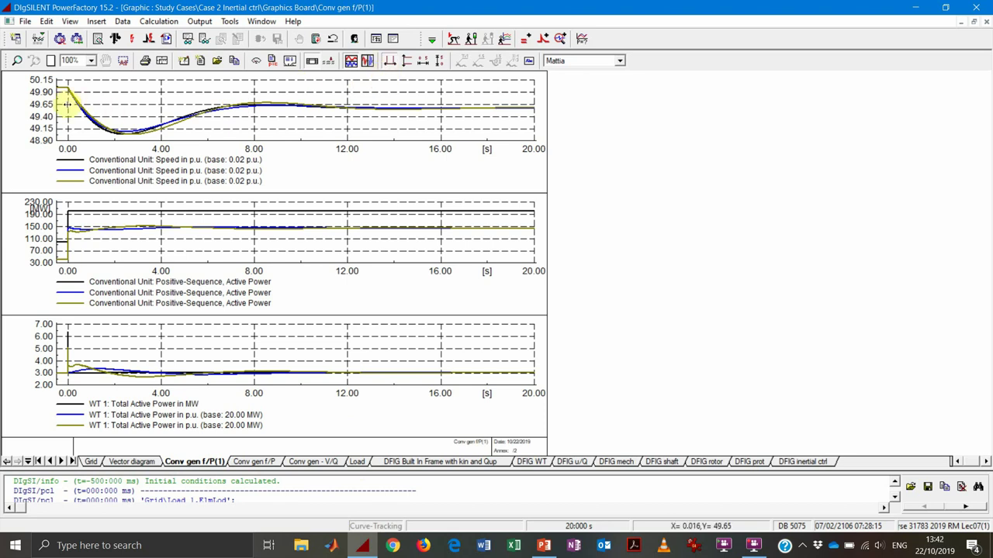
{"action": "left_click", "coordinate": [138, 113]}
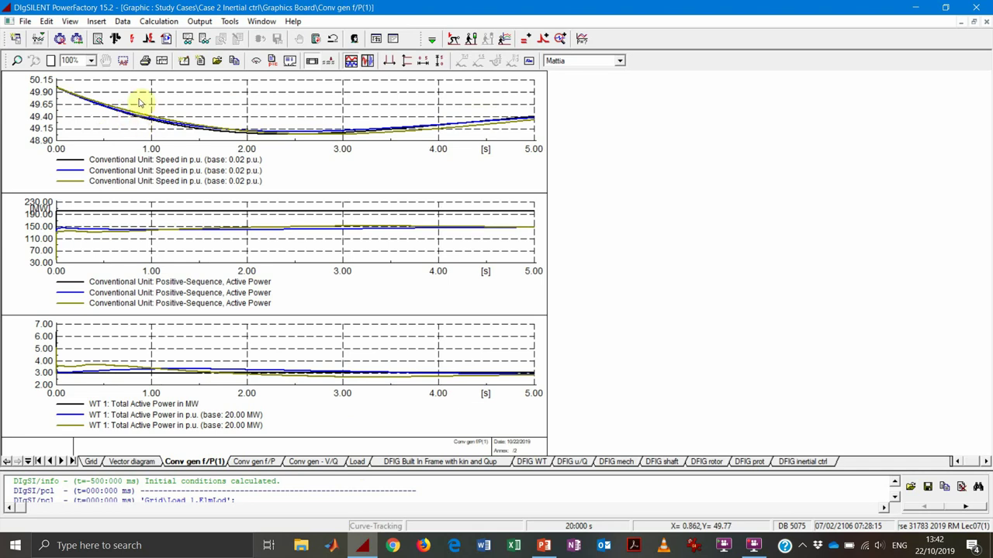
Rescale the top speed plot to show the whole frequency dip, then bring up the exercise slides.
{"action": "left_click", "coordinate": [406, 60]}
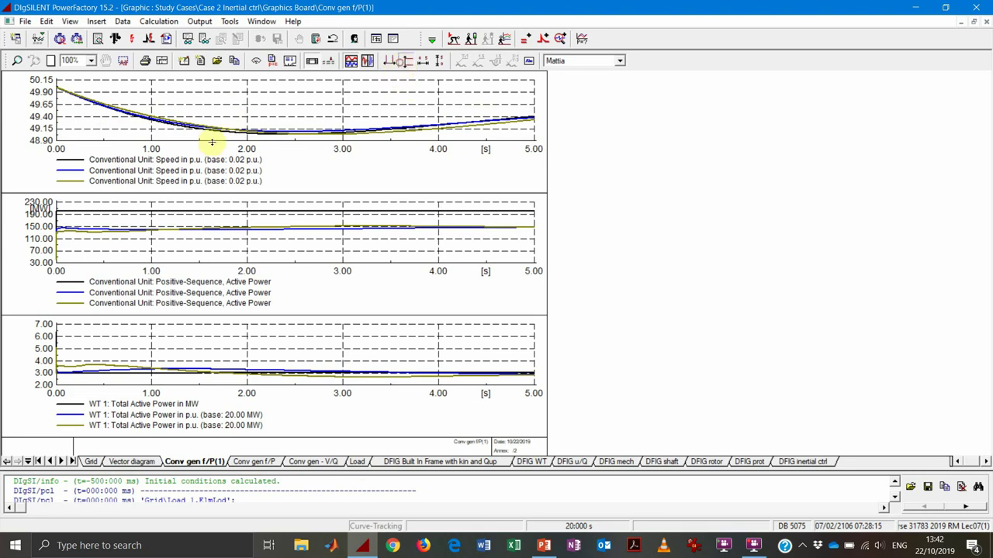
{"action": "left_click_drag", "start_coordinate": [101, 92], "coordinate": [111, 122]}
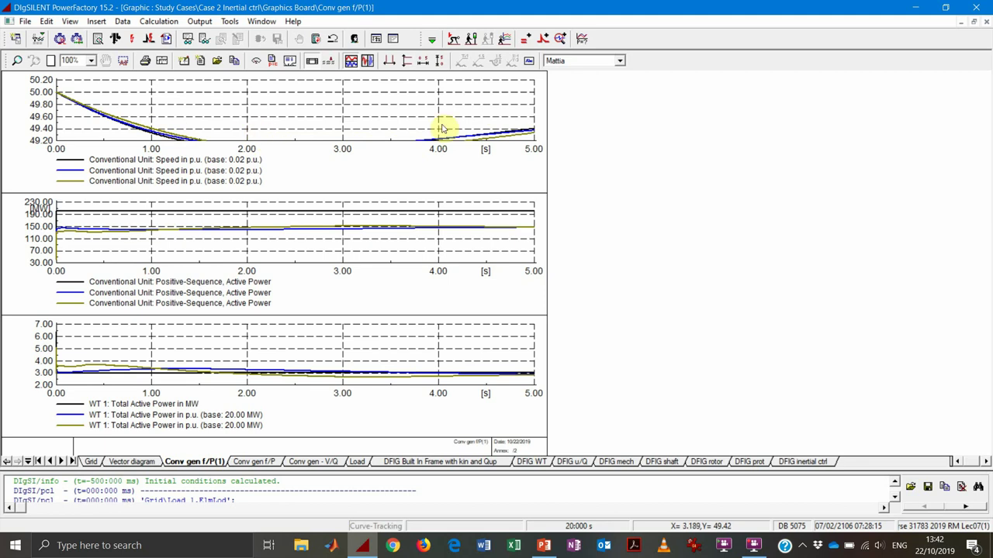
{"action": "left_click", "coordinate": [438, 64]}
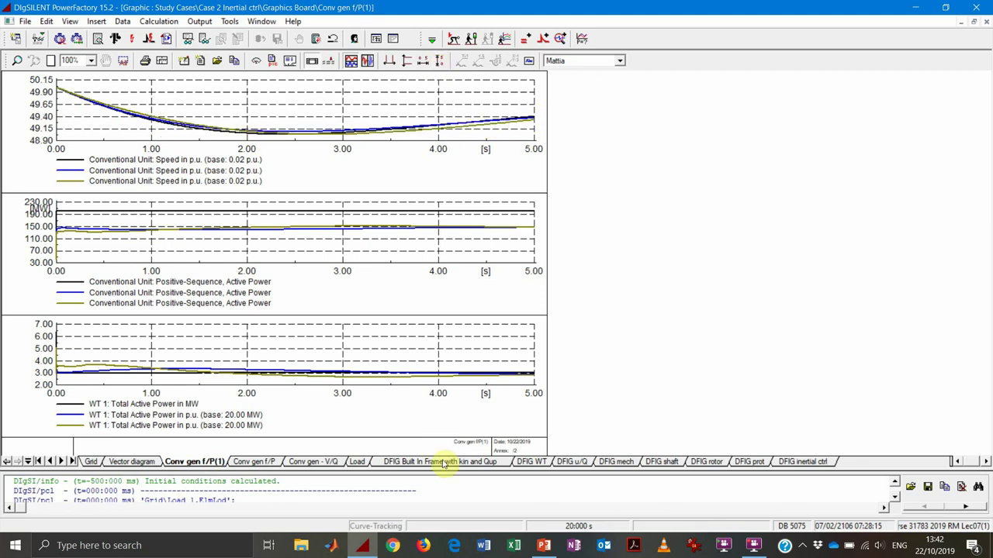
{"action": "left_click", "coordinate": [543, 547]}
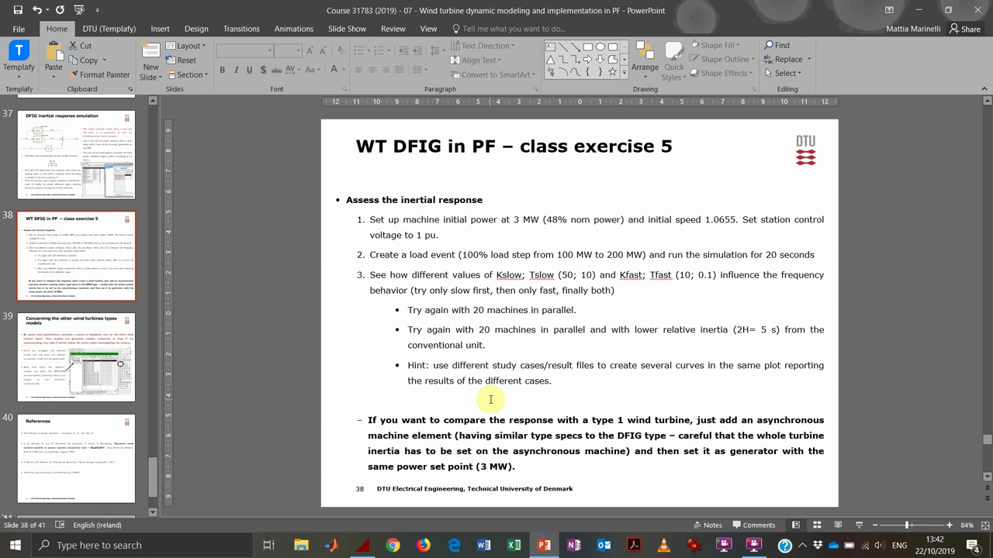
Point out the 2H = 5 s inertia and the type 1 turbine paragraph on slide 38, then minimise PowerPoint.
{"action": "left_click", "coordinate": [757, 329]}
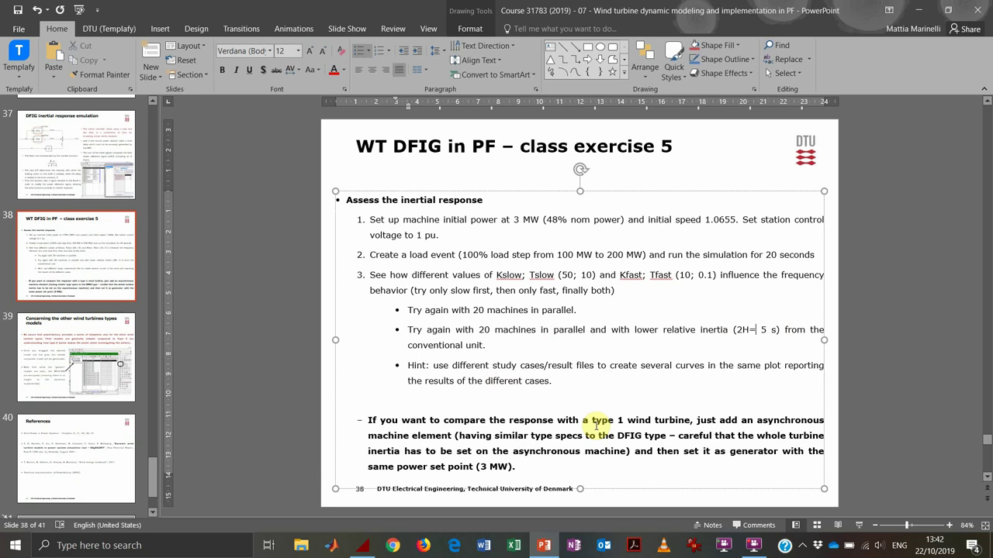
{"action": "left_click", "coordinate": [612, 419]}
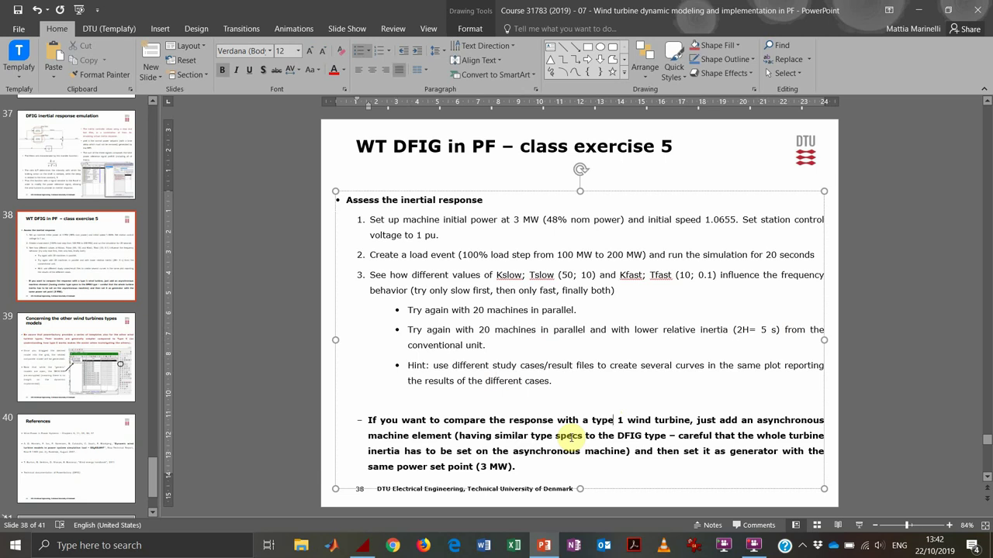
{"action": "left_click", "coordinate": [918, 9]}
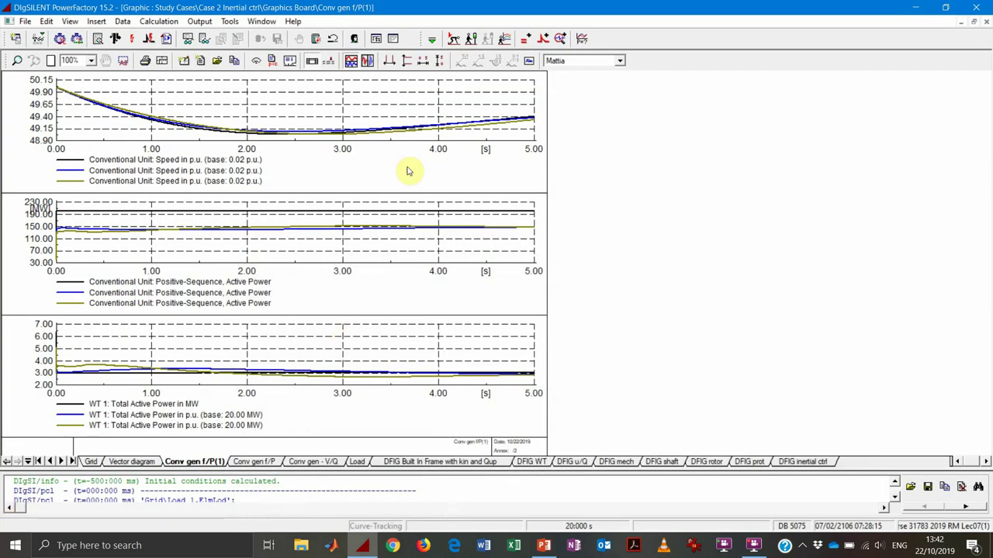
Recalculate initial conditions and show the Grid diagram with WT 1 at 60 MW and Load 1 at 100 MW.
{"action": "left_click", "coordinate": [453, 39]}
{"action": "left_click", "coordinate": [664, 109]}
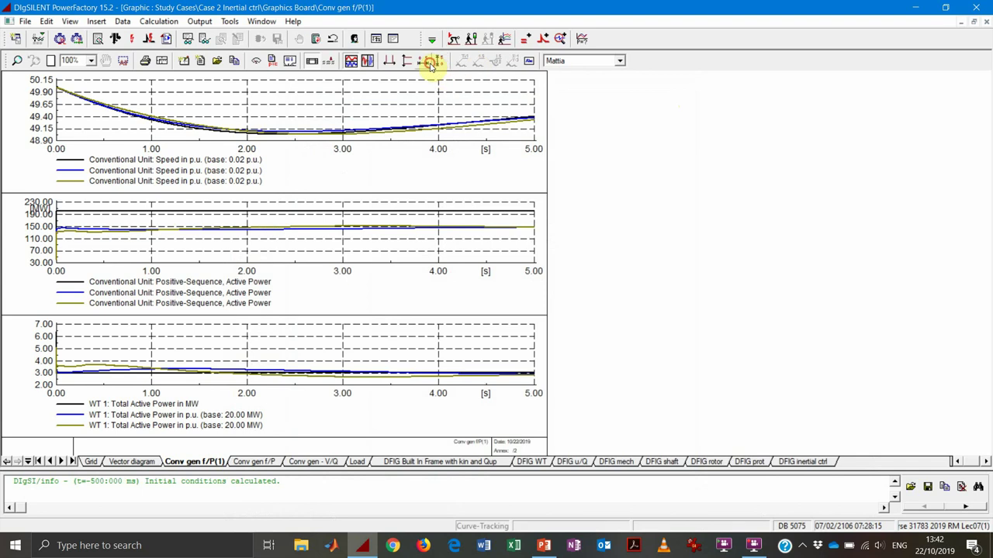
{"action": "left_click", "coordinate": [91, 461]}
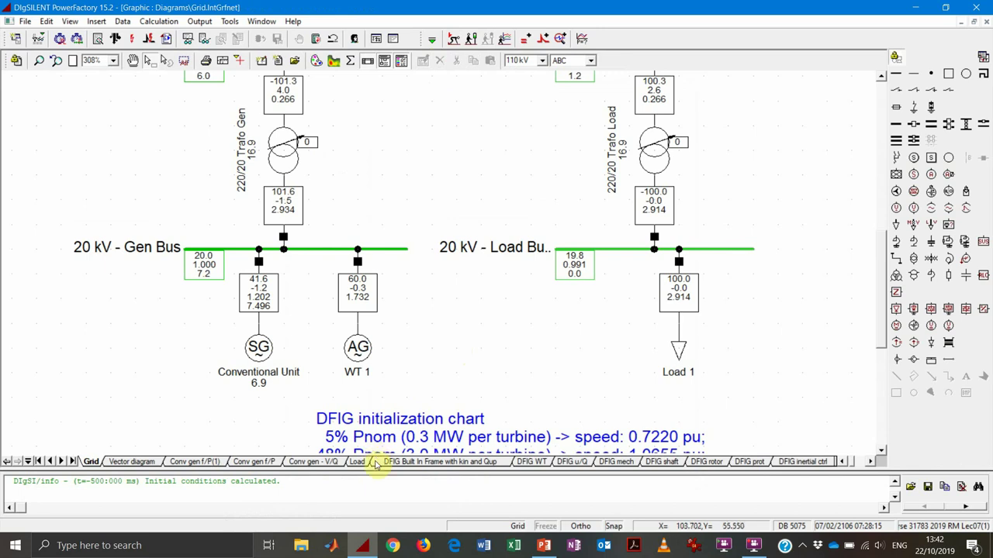
Mark the WT 1 generator as Out of Service.
{"action": "left_click", "coordinate": [360, 349]}
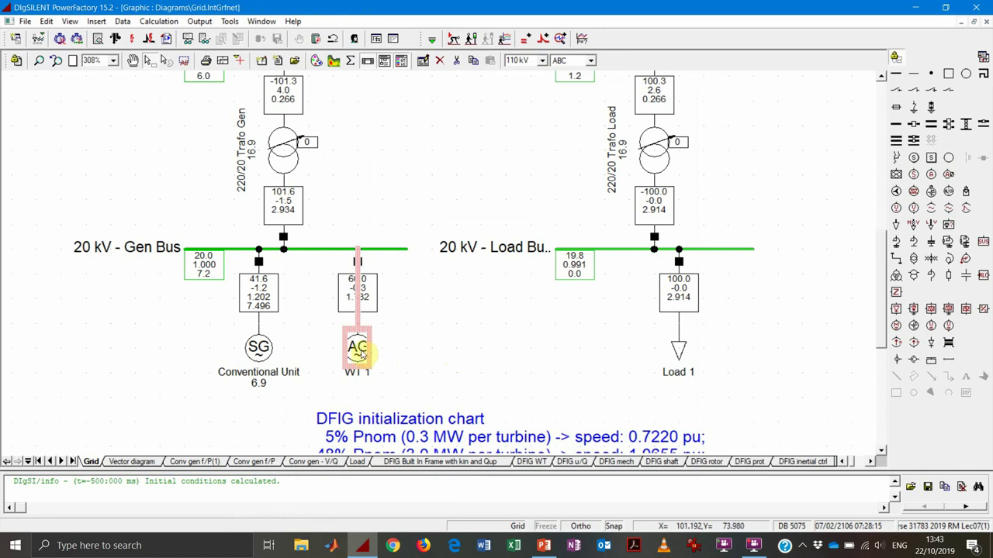
{"action": "double_click", "coordinate": [356, 347]}
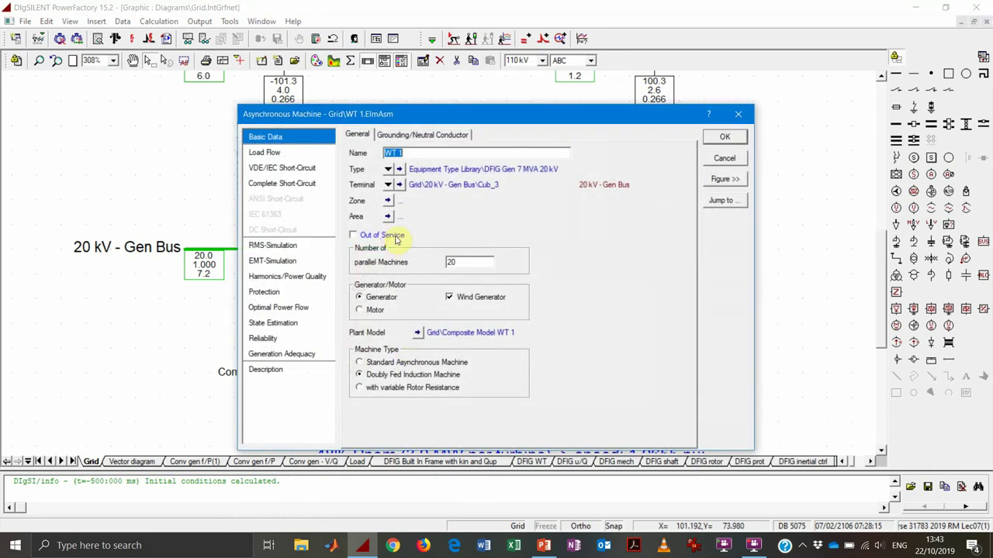
{"action": "left_click", "coordinate": [392, 236]}
{"action": "left_click", "coordinate": [724, 137]}
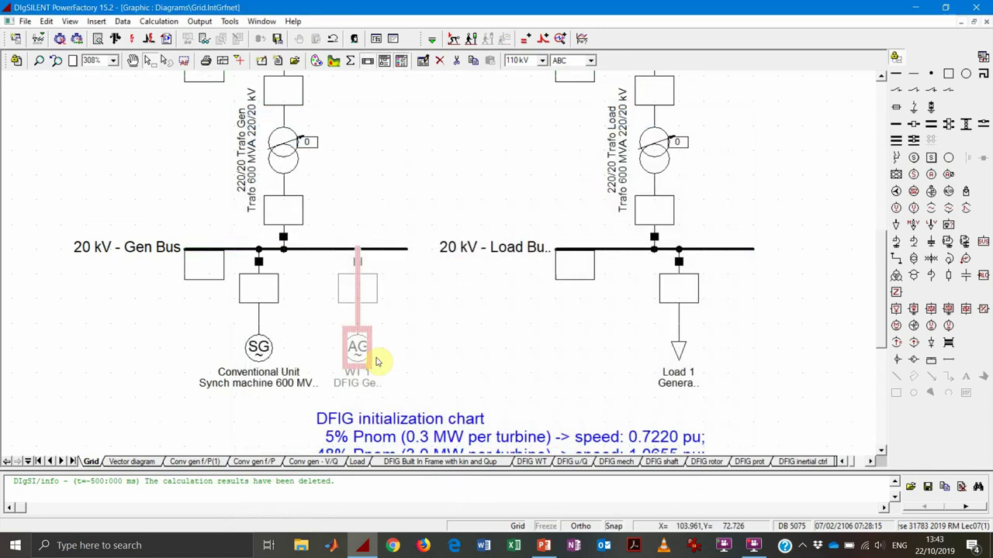
Paste a copy of WT 1, named WT 1(1), onto the 20 kV Gen Bus and open its properties.
{"action": "key", "text": "ctrl+c"}
{"action": "key", "text": "ctrl+v"}
{"action": "left_click", "coordinate": [407, 351]}
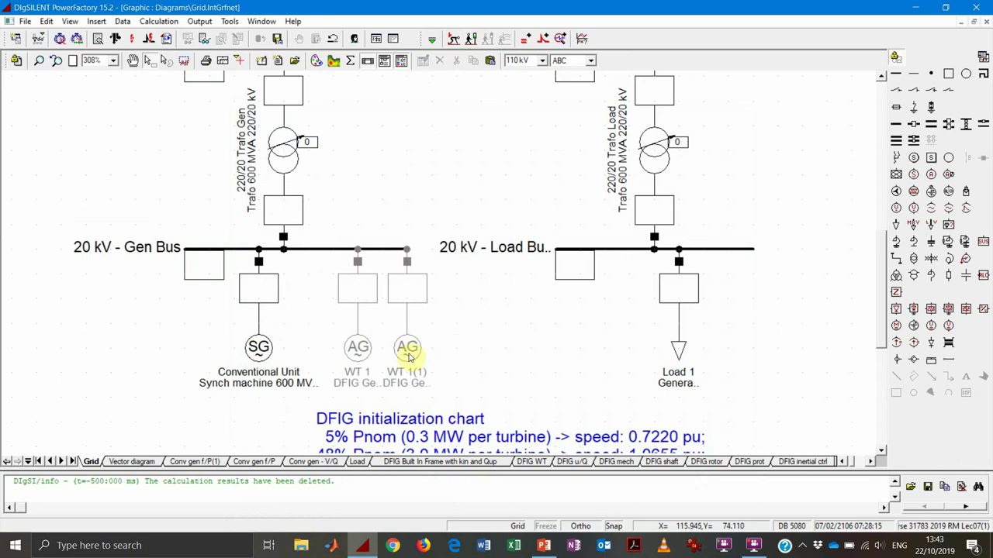
{"action": "double_click", "coordinate": [408, 351]}
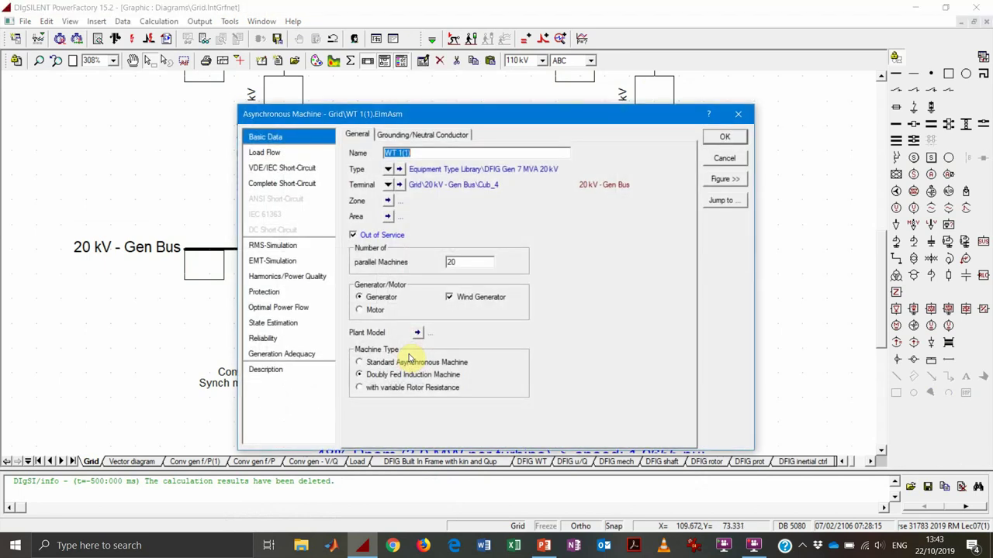
{"action": "left_click", "coordinate": [388, 169]}
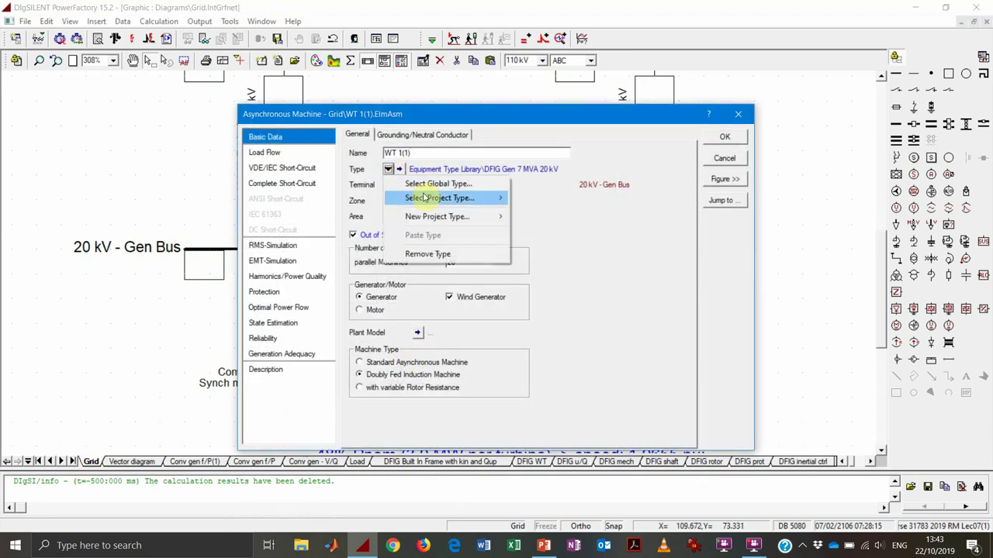
Assign WT 1(1) a pasted duplicate of the DFIG Gen 7 MVA 20 kV asynchronous machine type.
{"action": "mouse_move", "coordinate": [439, 197]}
{"action": "left_click", "coordinate": [535, 200]}
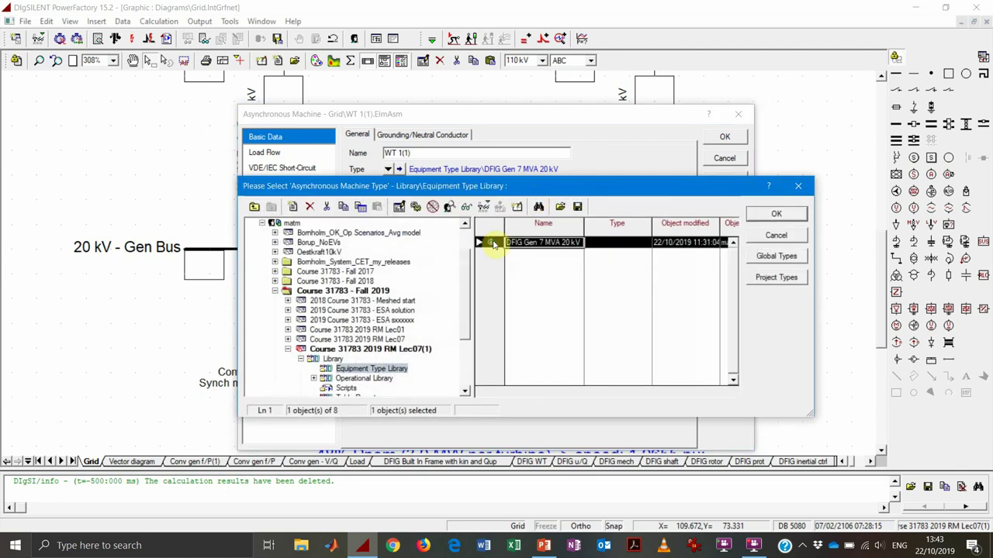
{"action": "key", "text": "ctrl+c"}
{"action": "key", "text": "ctrl+v"}
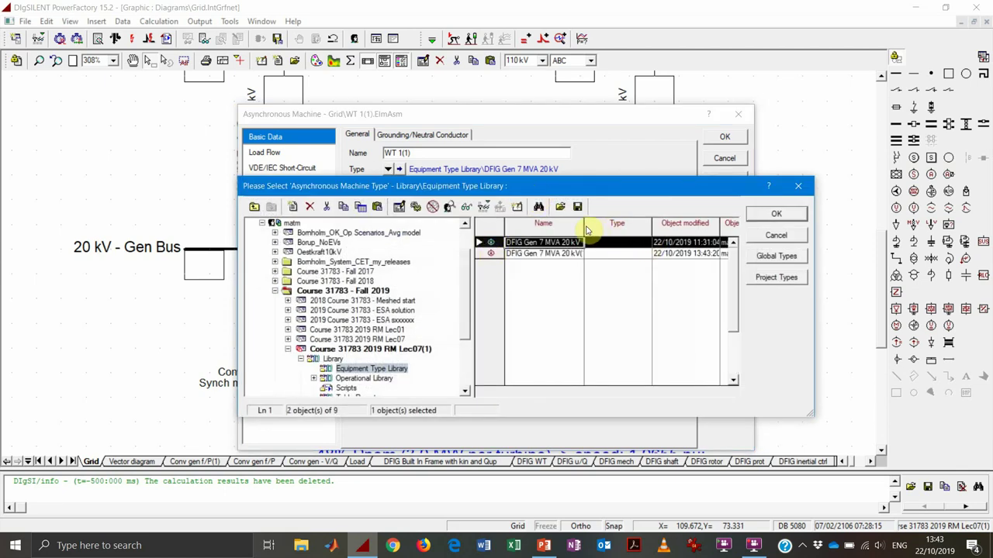
{"action": "double_click", "coordinate": [488, 255]}
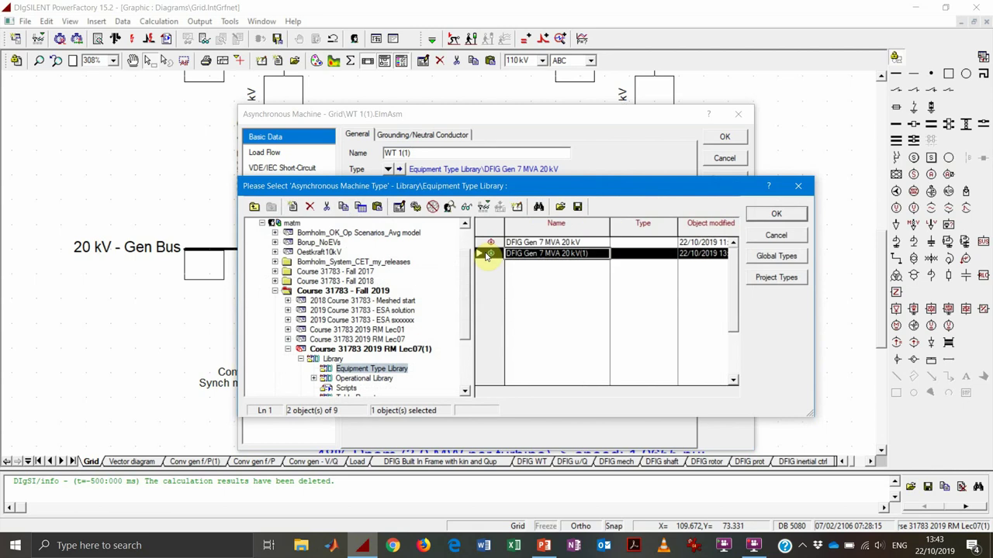
Rename the duplicated type to 'IG Gen 7 MVA 20 kV'.
{"action": "left_click", "coordinate": [399, 170]}
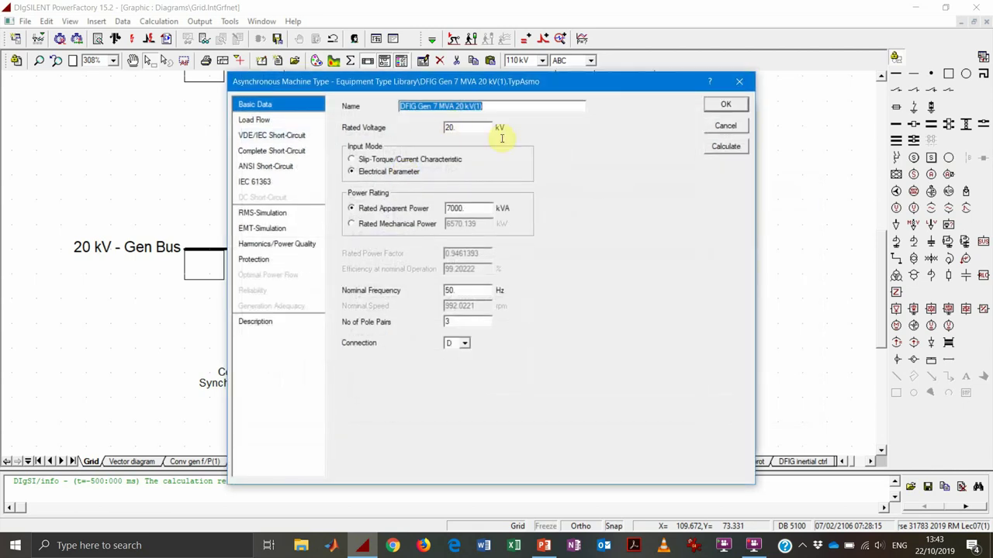
{"action": "key", "text": "End"}
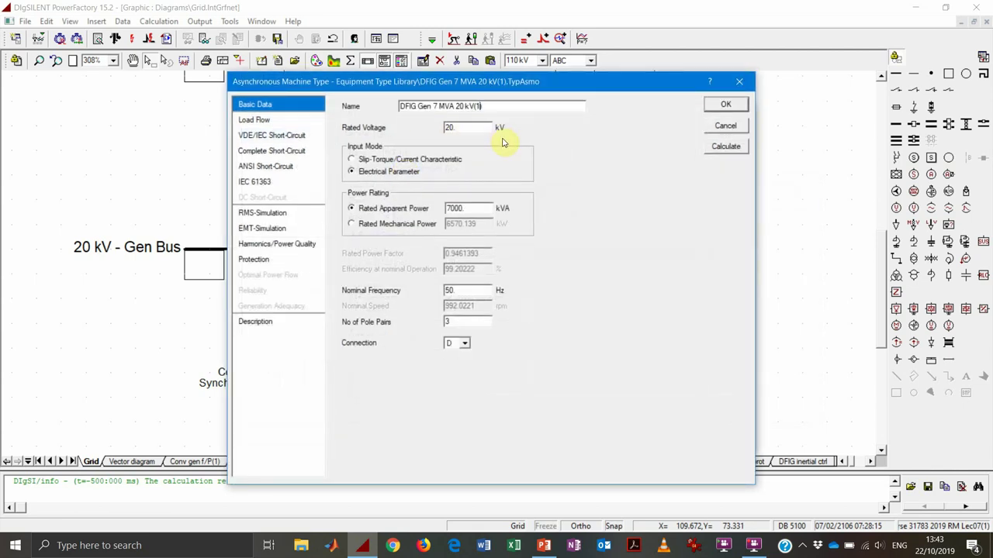
{"action": "key", "text": "Return"}
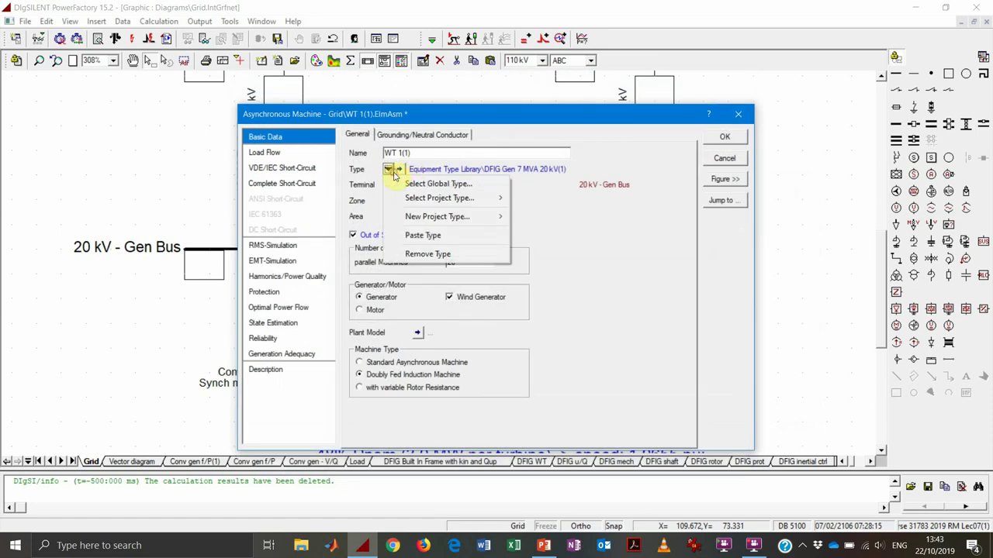
{"action": "left_click", "coordinate": [398, 169]}
{"action": "left_click", "coordinate": [405, 108]}
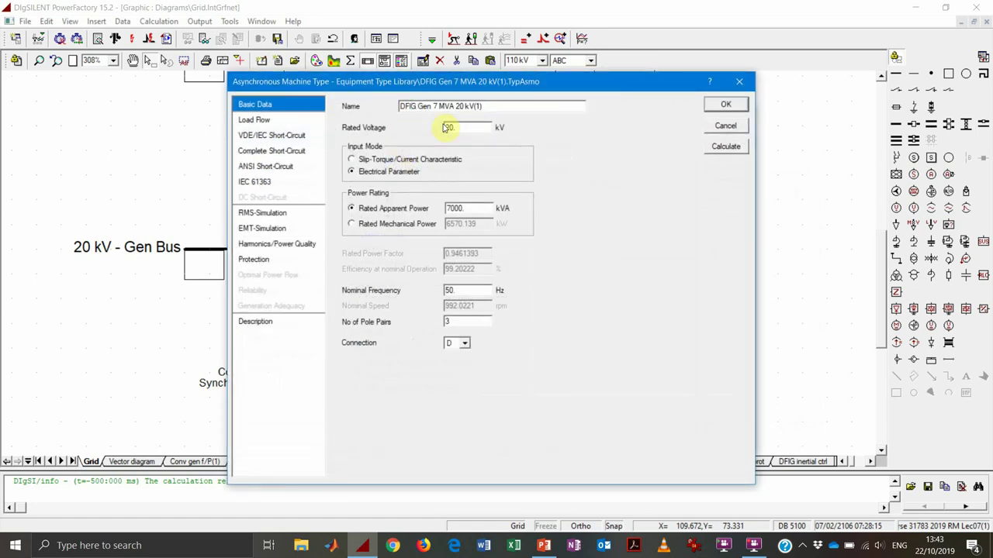
{"action": "key", "text": "Return"}
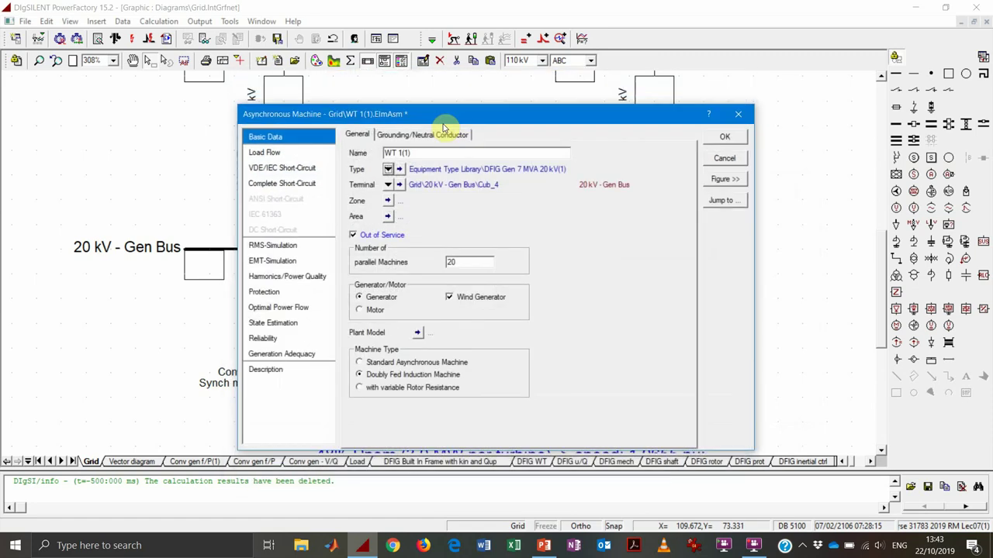
{"action": "left_click", "coordinate": [398, 169]}
{"action": "left_click", "coordinate": [405, 106]}
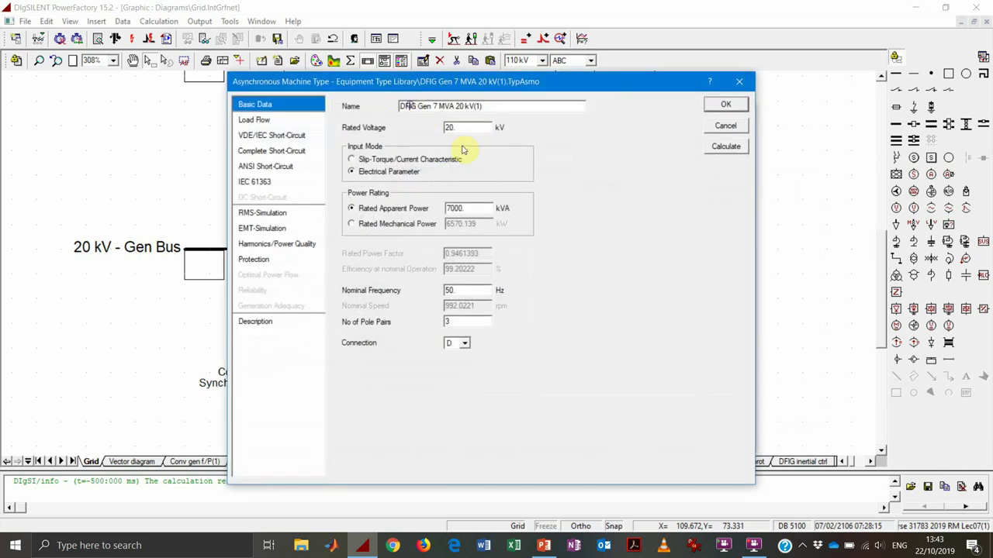
{"action": "key", "text": "BackSpace"}
{"action": "key", "text": "BackSpace"}
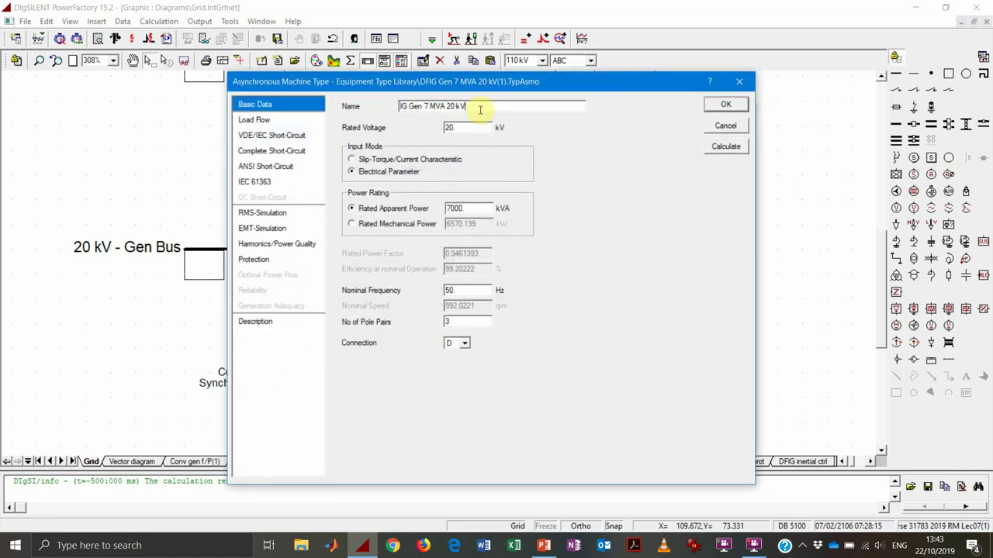
{"action": "left_click", "coordinate": [280, 213]}
Change the IG Gen 7 MVA 20 kV Moment of Inertia from 500 to 5000 kgm^2.
{"action": "left_click", "coordinate": [639, 125]}
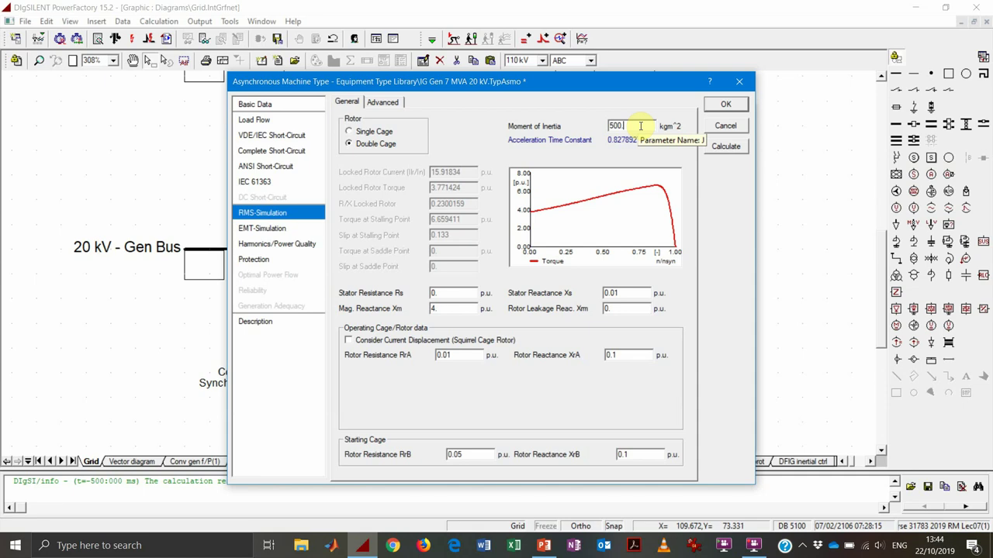
{"action": "key", "text": "BackSpace"}
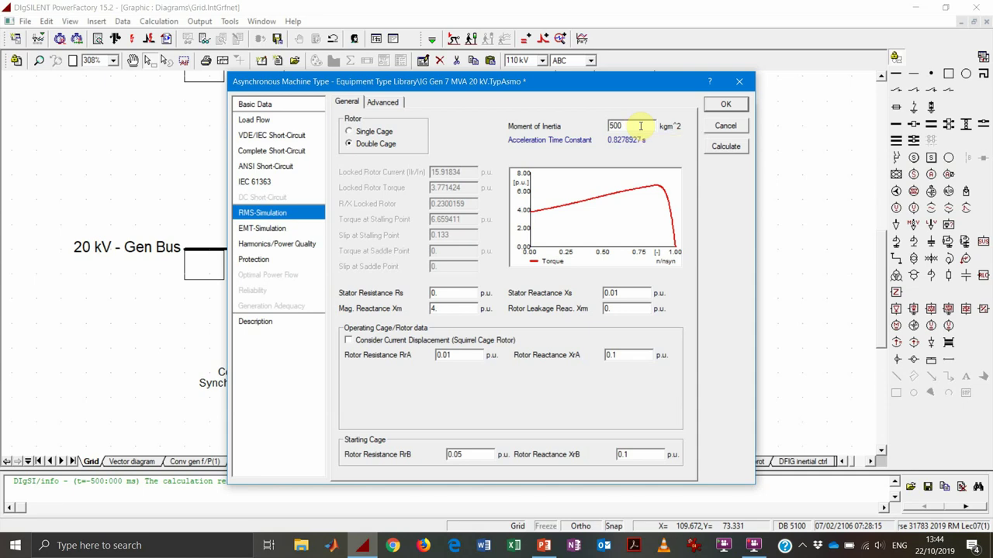
{"action": "type", "text": "0."}
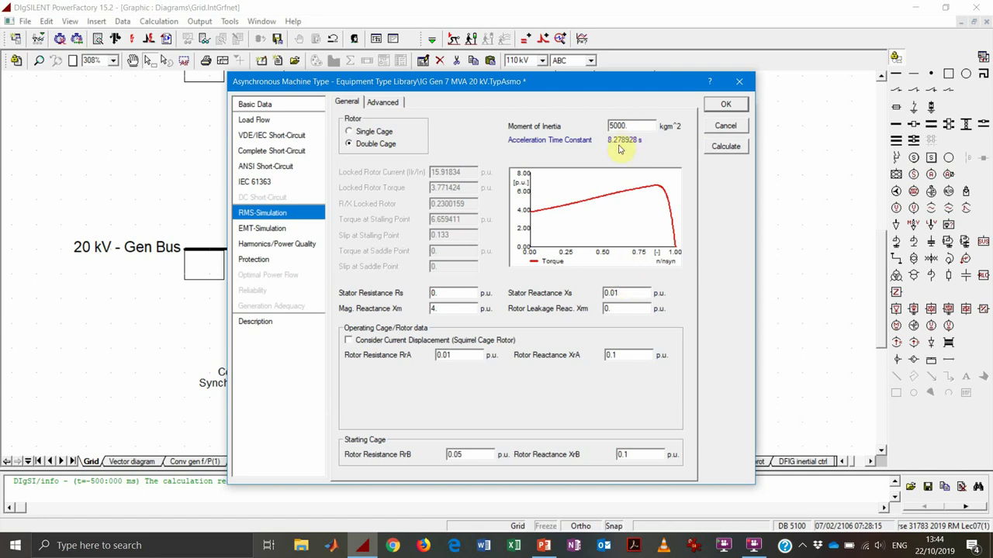
{"action": "left_click", "coordinate": [643, 125]}
Accept the changed IG Gen 7 MVA 20 kV type and rename the copied generator WT 2.
{"action": "double_click", "coordinate": [624, 126]}
{"action": "left_click", "coordinate": [723, 105]}
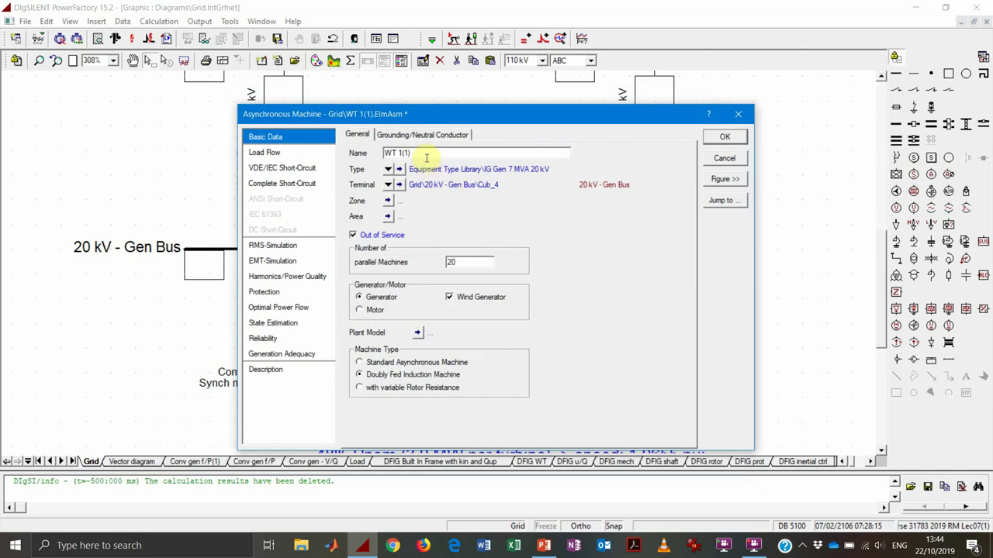
{"action": "type", "text": "2"}
Make WT 2 an in-service standard asynchronous machine with 3 MW load-flow active power.
{"action": "left_click", "coordinate": [381, 362]}
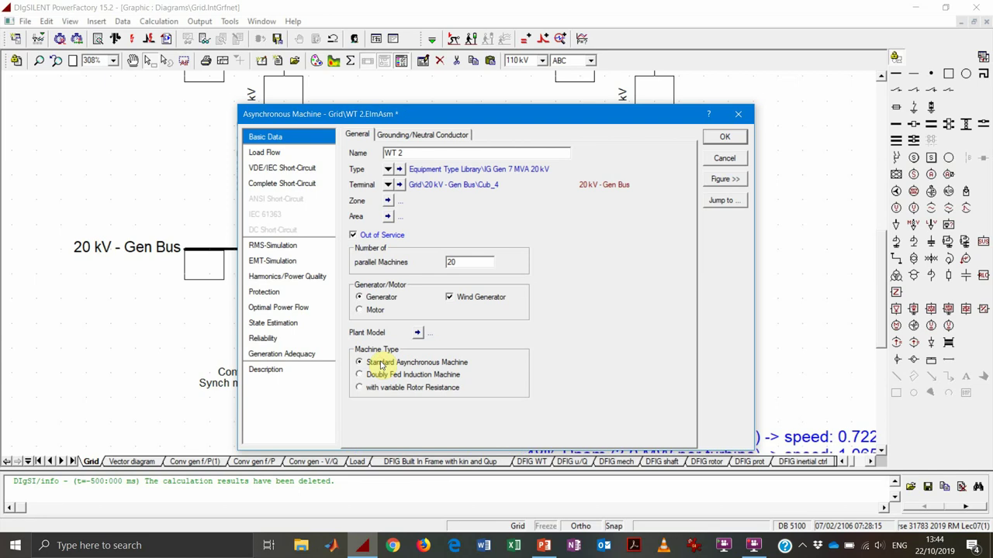
{"action": "left_click", "coordinate": [465, 262]}
{"action": "left_click", "coordinate": [383, 234]}
{"action": "left_click", "coordinate": [733, 138]}
{"action": "left_click", "coordinate": [310, 154]}
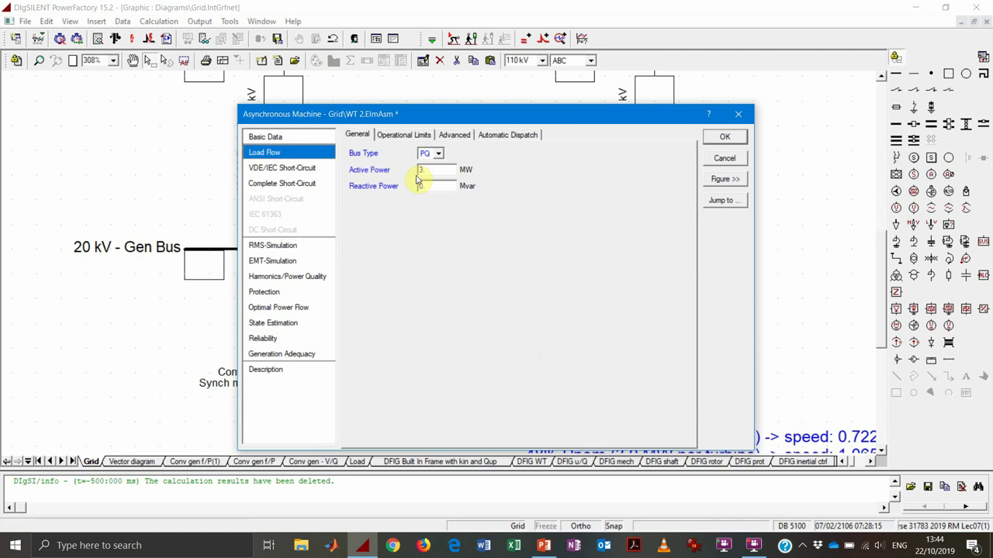
{"action": "left_click", "coordinate": [439, 165]}
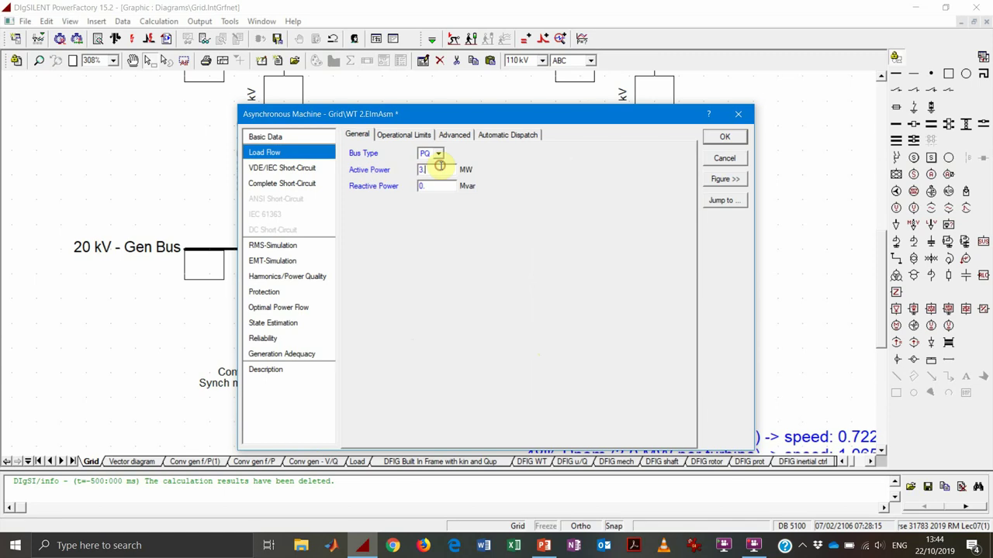
{"action": "left_click", "coordinate": [723, 140]}
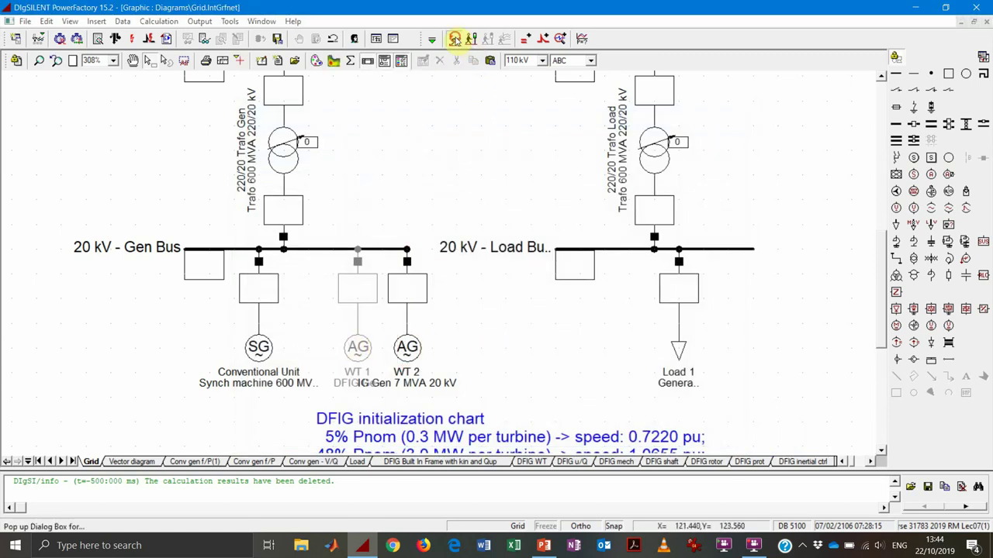
Run Calculate Initial Conditions and dismiss the resulting error.
{"action": "left_click", "coordinate": [455, 39]}
{"action": "left_click", "coordinate": [667, 107]}
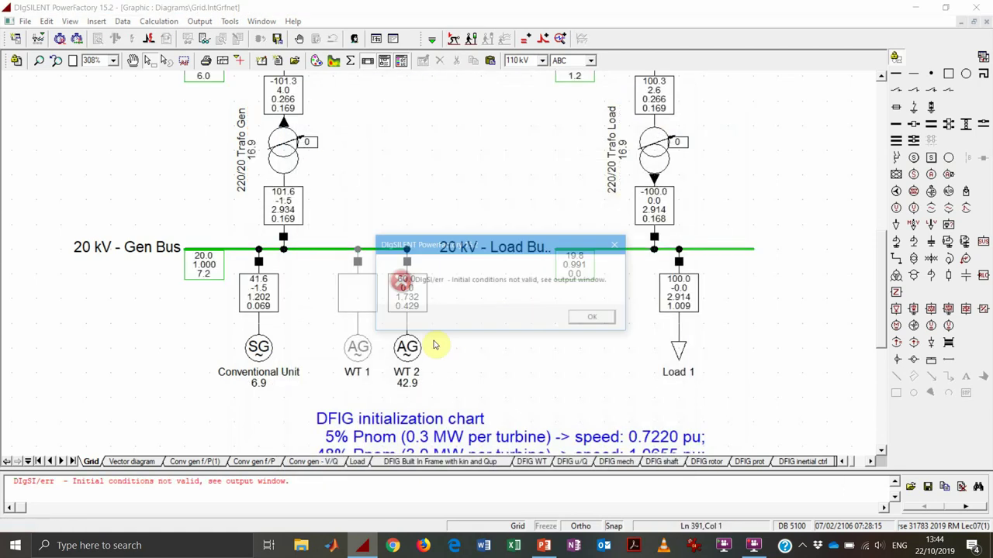
{"action": "left_click", "coordinate": [593, 317]}
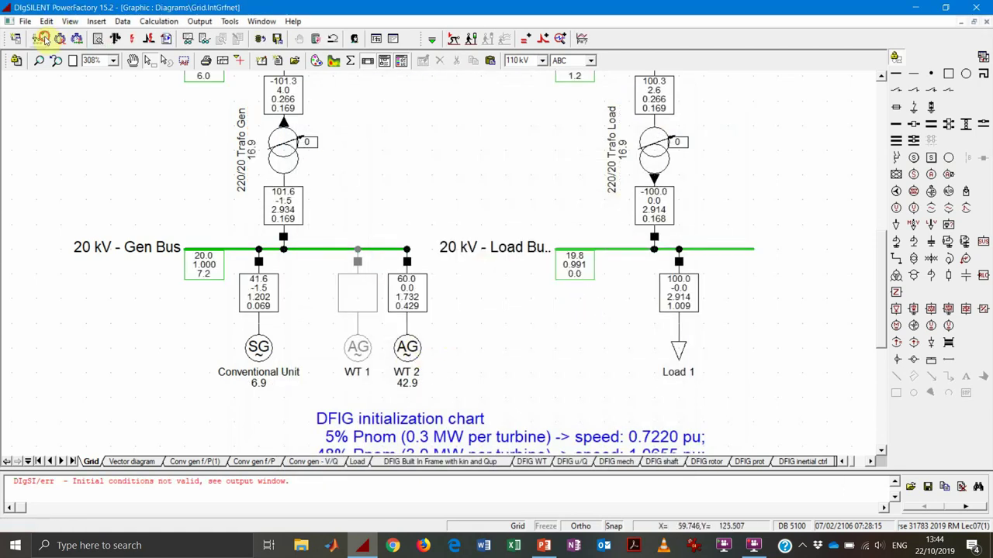
Set Composite Model WT 1 out of service and recalculate the initial conditions.
{"action": "left_click", "coordinate": [43, 39]}
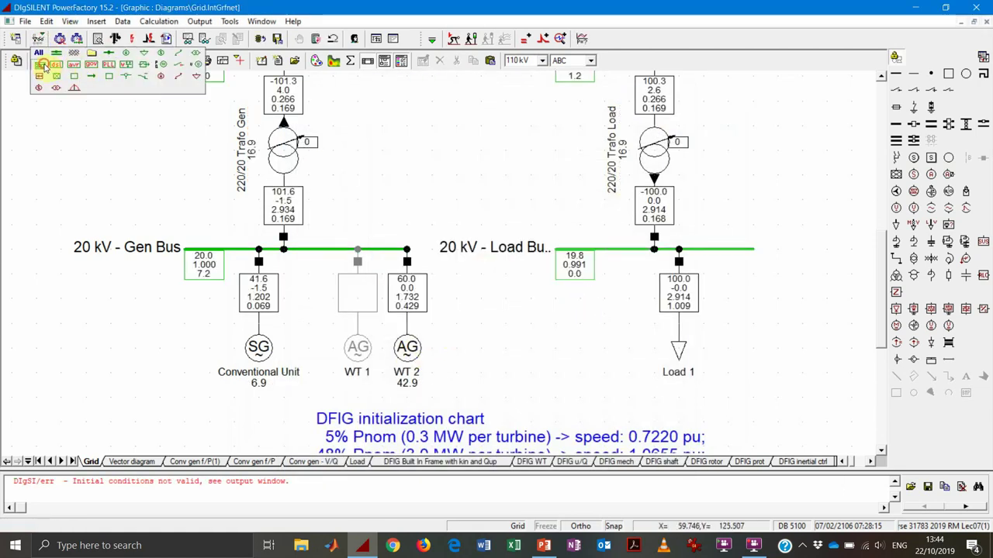
{"action": "left_click", "coordinate": [44, 66]}
{"action": "left_click", "coordinate": [320, 131]}
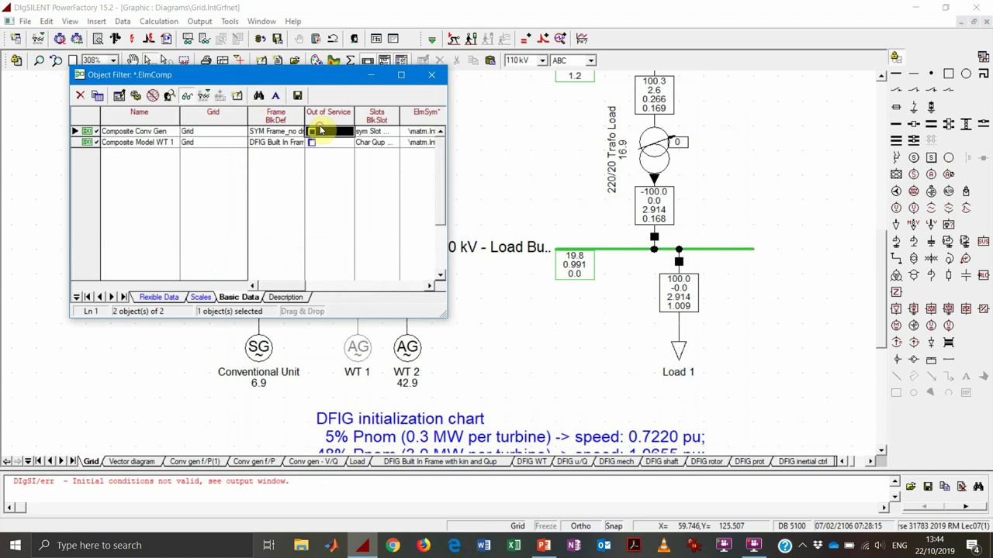
{"action": "left_click", "coordinate": [324, 142]}
{"action": "left_click", "coordinate": [325, 142]}
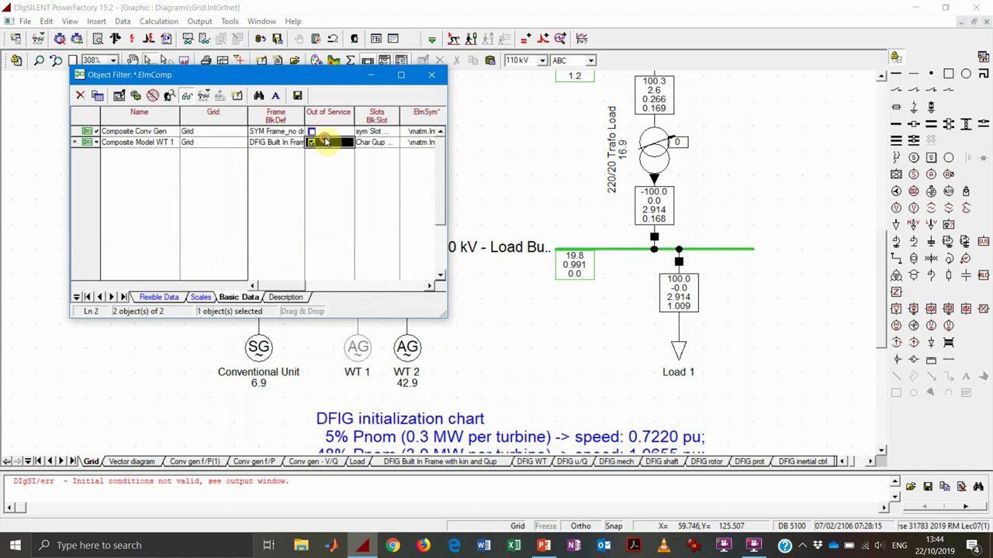
{"action": "left_click", "coordinate": [432, 74]}
{"action": "left_click", "coordinate": [358, 349]}
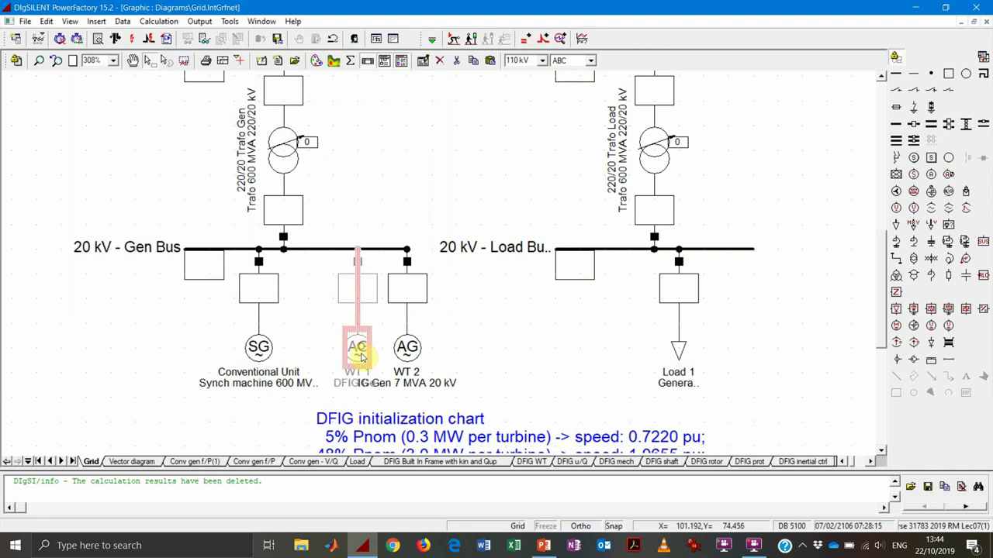
{"action": "left_click", "coordinate": [443, 342]}
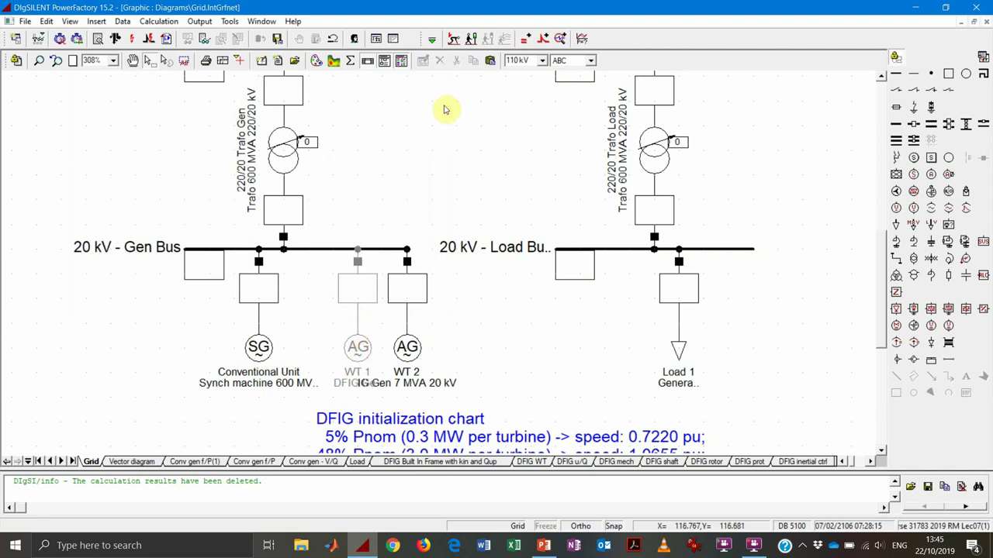
{"action": "left_click", "coordinate": [449, 43]}
{"action": "left_click", "coordinate": [672, 109]}
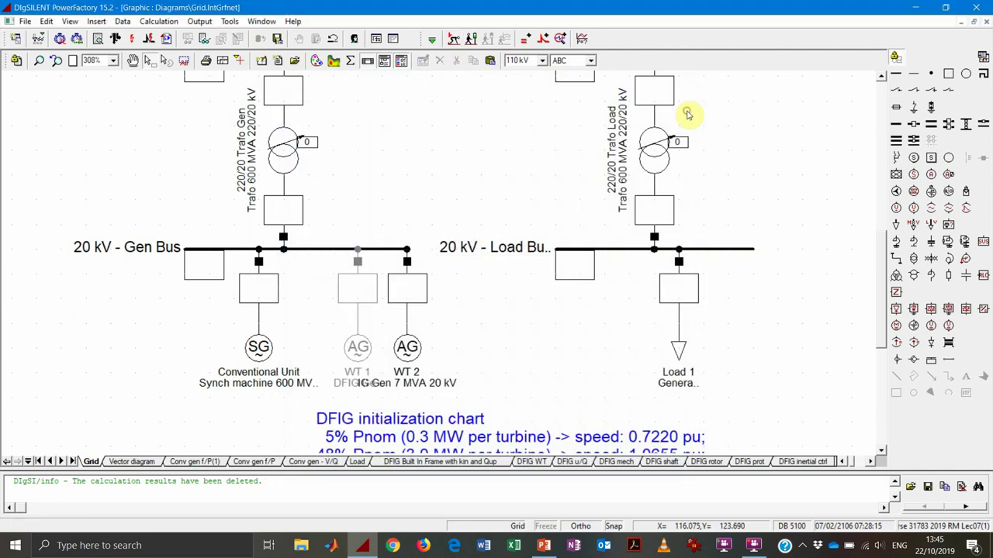
Define WT 2 results for RMS/EMT simulation and show the Conv gen f/P(1) plots.
{"action": "right_click", "coordinate": [413, 364]}
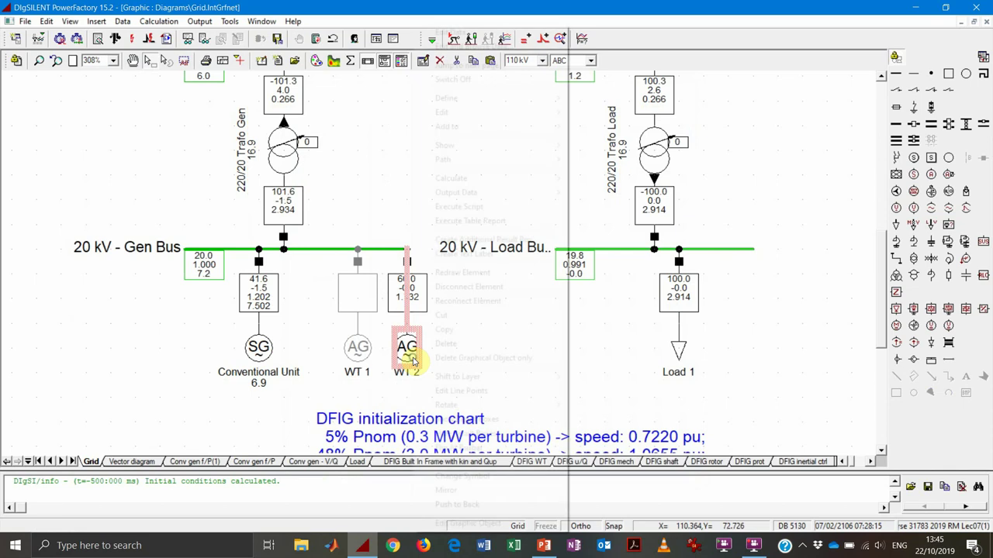
{"action": "mouse_move", "coordinate": [510, 99]}
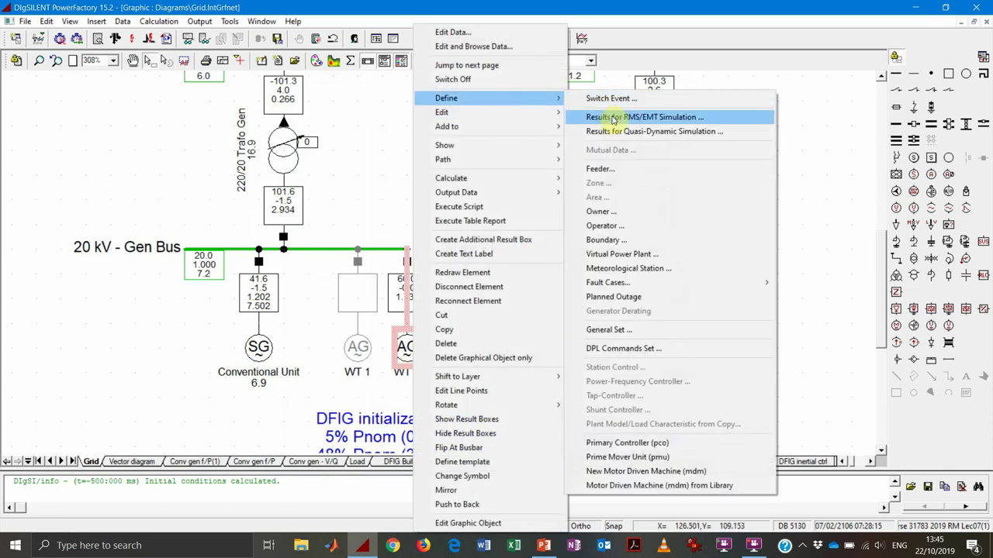
{"action": "left_click", "coordinate": [611, 116]}
{"action": "left_click", "coordinate": [710, 231]}
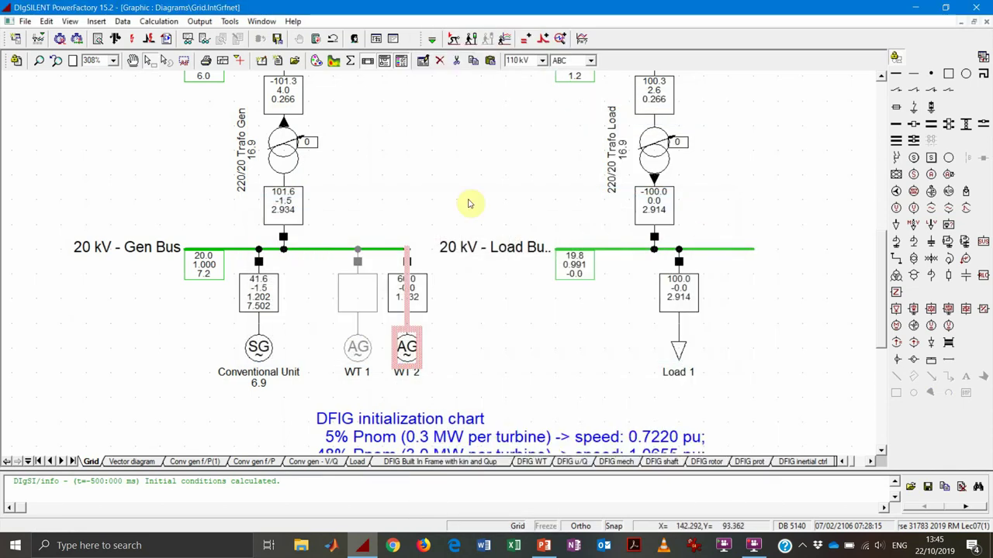
{"action": "left_click", "coordinate": [208, 462]}
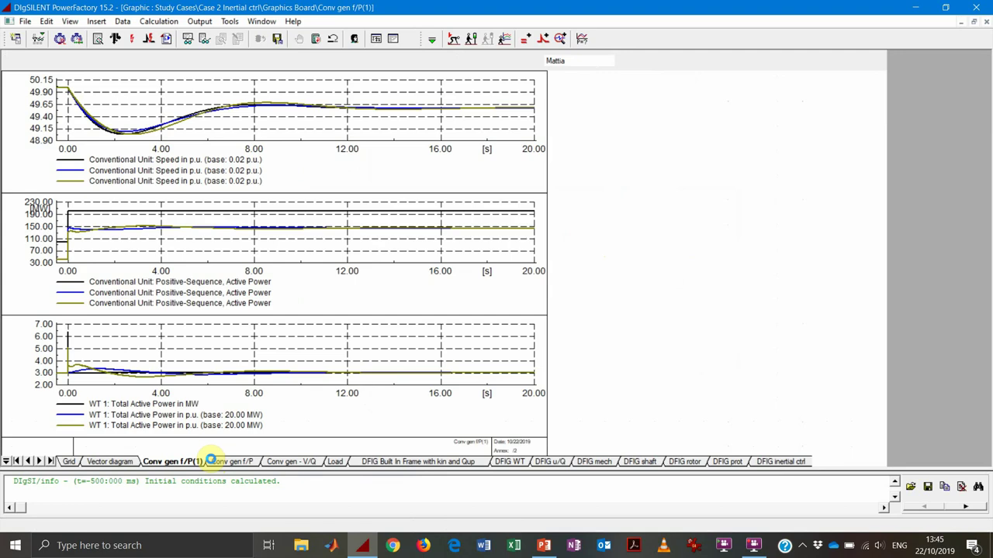
Deactivate the Case 2 Inertial ctrl study case in the Data Manager and save the operation scenario.
{"action": "left_click", "coordinate": [16, 38]}
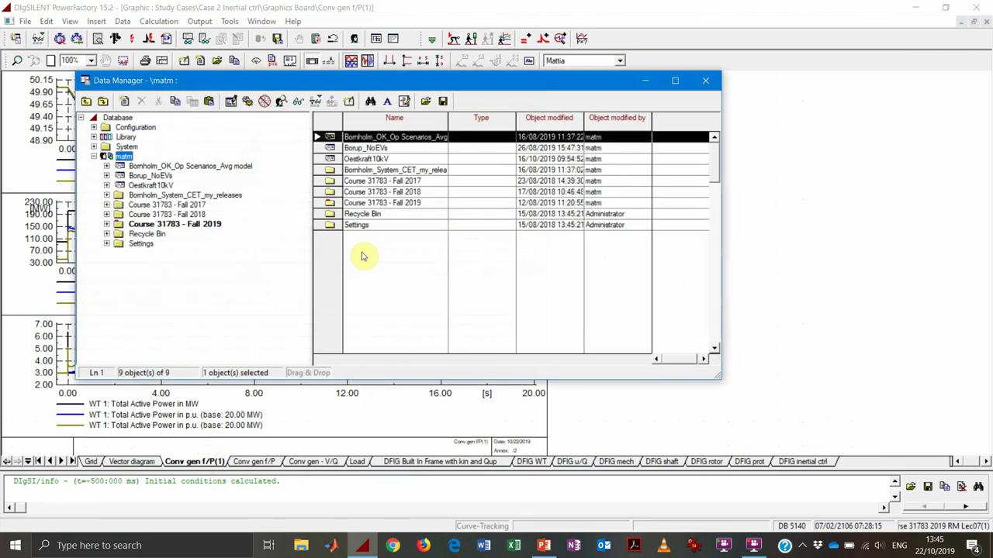
{"action": "double_click", "coordinate": [200, 224]}
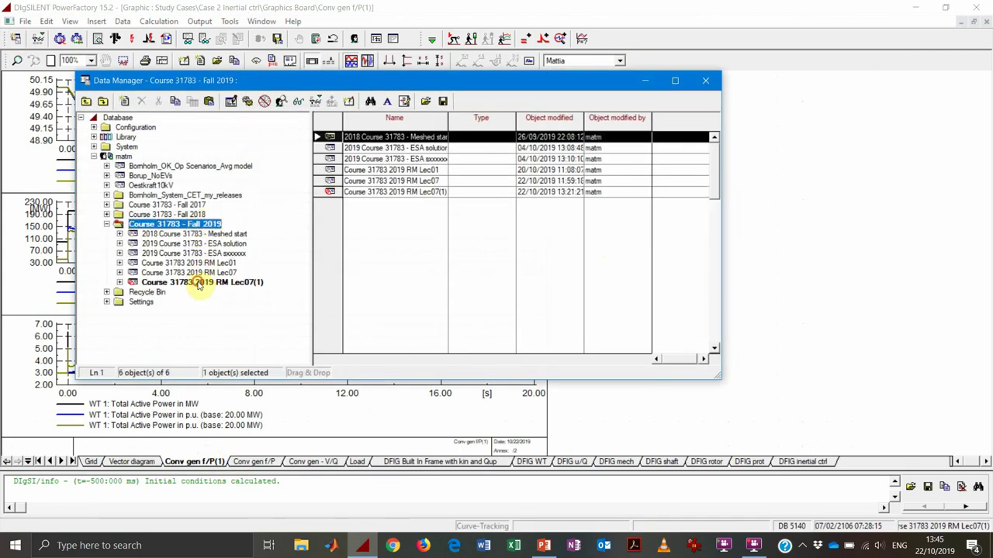
{"action": "right_click", "coordinate": [200, 283]}
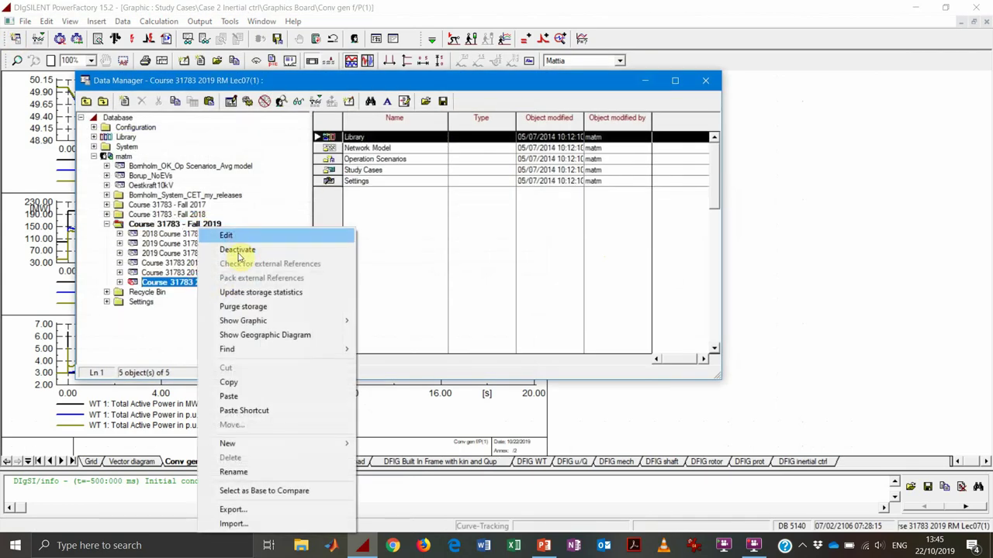
{"action": "double_click", "coordinate": [185, 284]}
{"action": "double_click", "coordinate": [177, 321]}
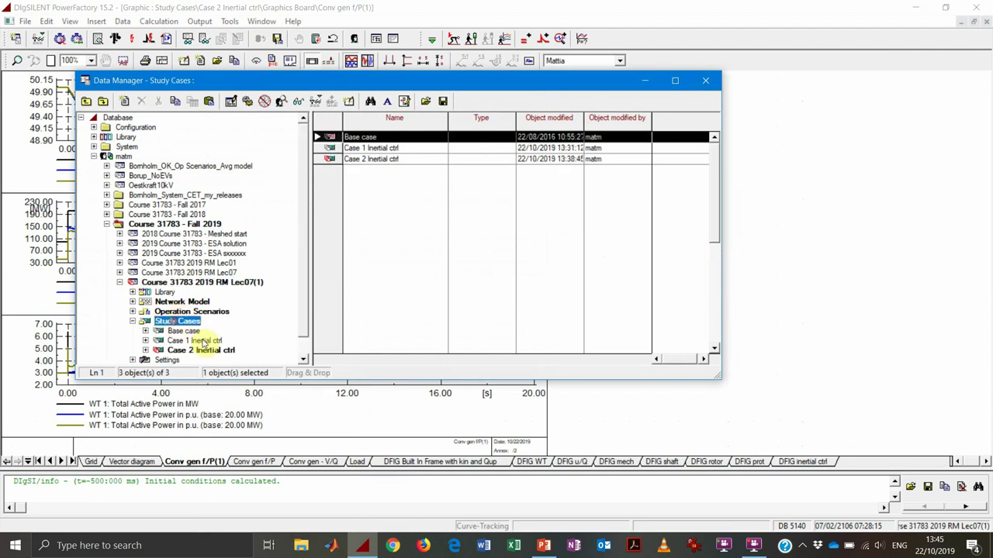
{"action": "left_click", "coordinate": [194, 351]}
{"action": "right_click", "coordinate": [198, 350]}
{"action": "left_click", "coordinate": [234, 125]}
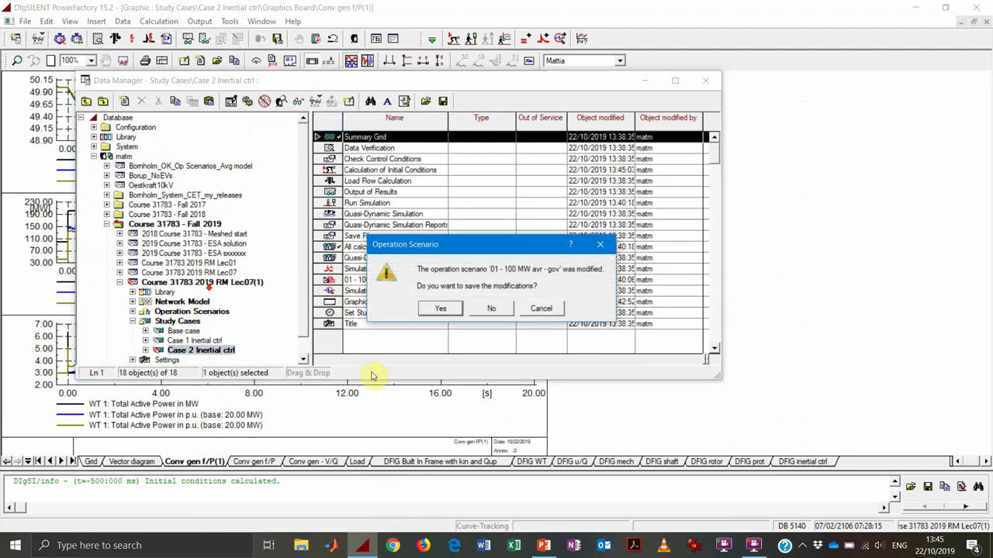
{"action": "left_click", "coordinate": [462, 310]}
Copy Case 2 Inertial ctrl and paste it into the Study Cases folder.
{"action": "left_click", "coordinate": [177, 321]}
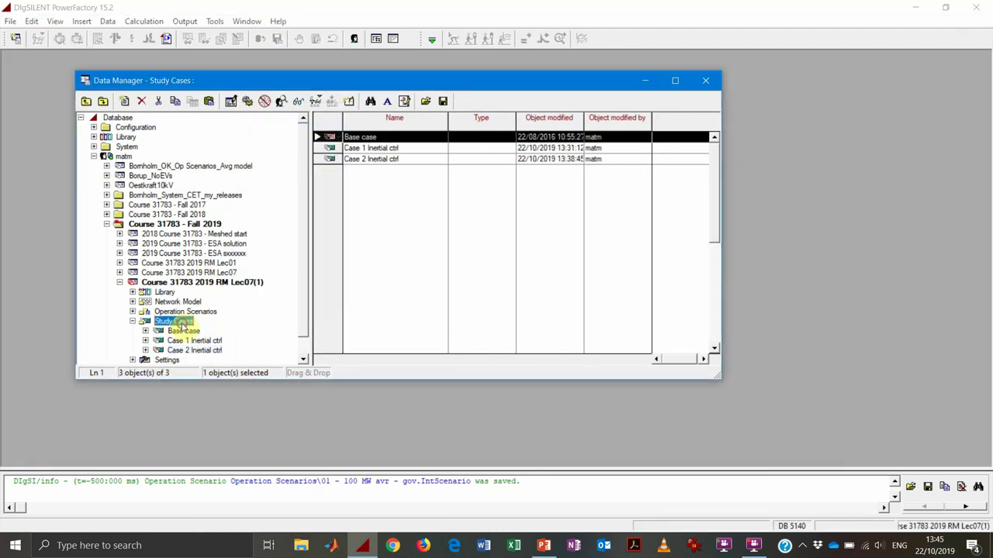
{"action": "right_click", "coordinate": [193, 351]}
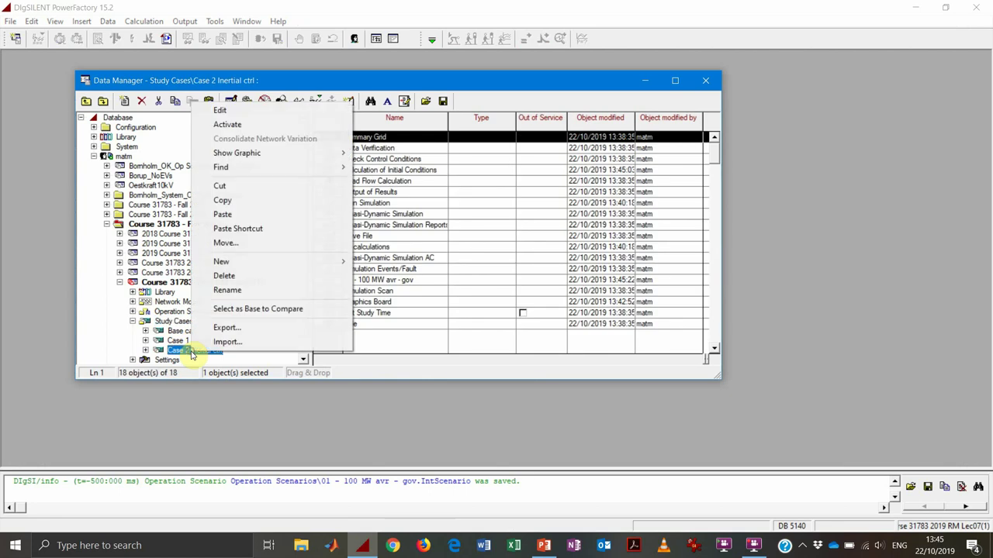
{"action": "left_click", "coordinate": [224, 201]}
{"action": "right_click", "coordinate": [178, 323]}
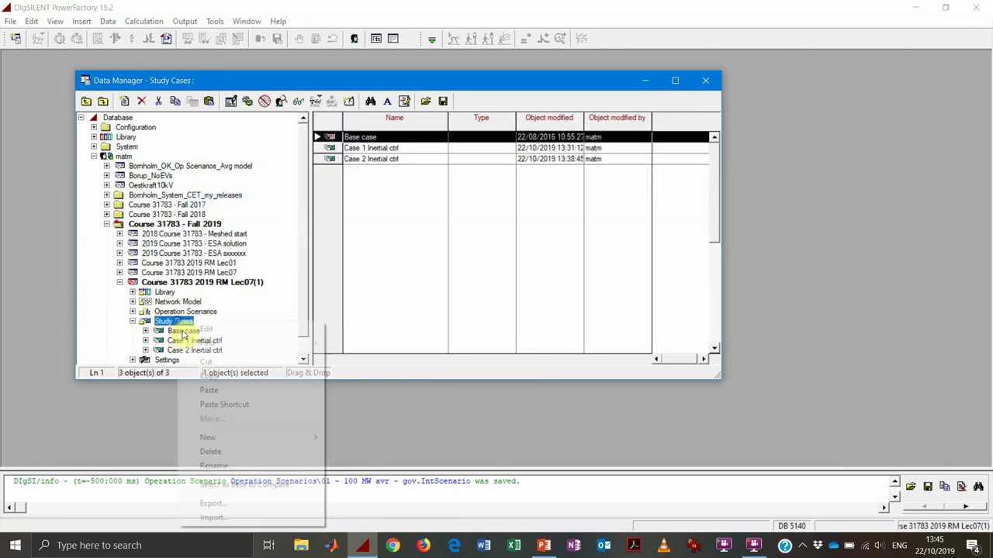
{"action": "left_click", "coordinate": [217, 391]}
Rename the pasted study case to Case 3 IG and activate it.
{"action": "right_click", "coordinate": [210, 360]}
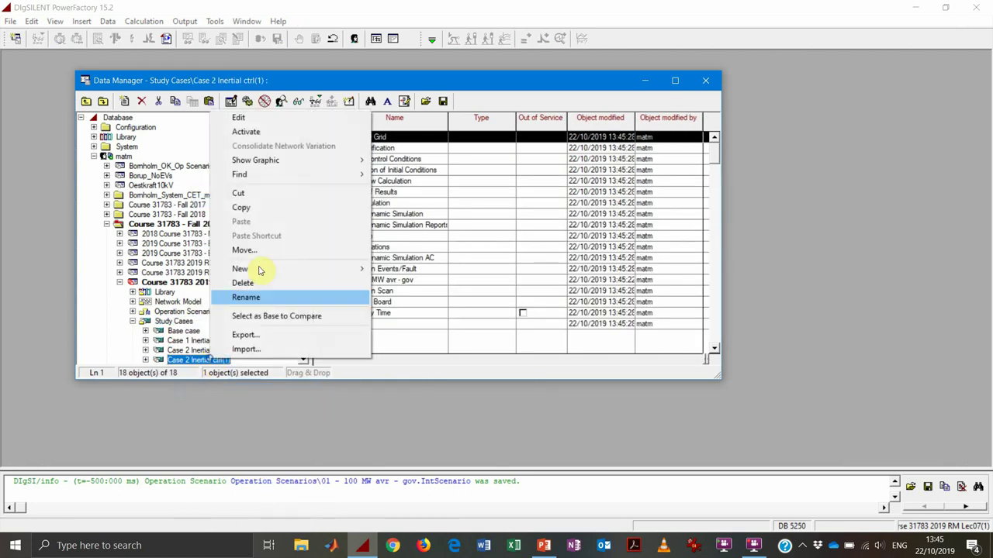
{"action": "left_click", "coordinate": [264, 116]}
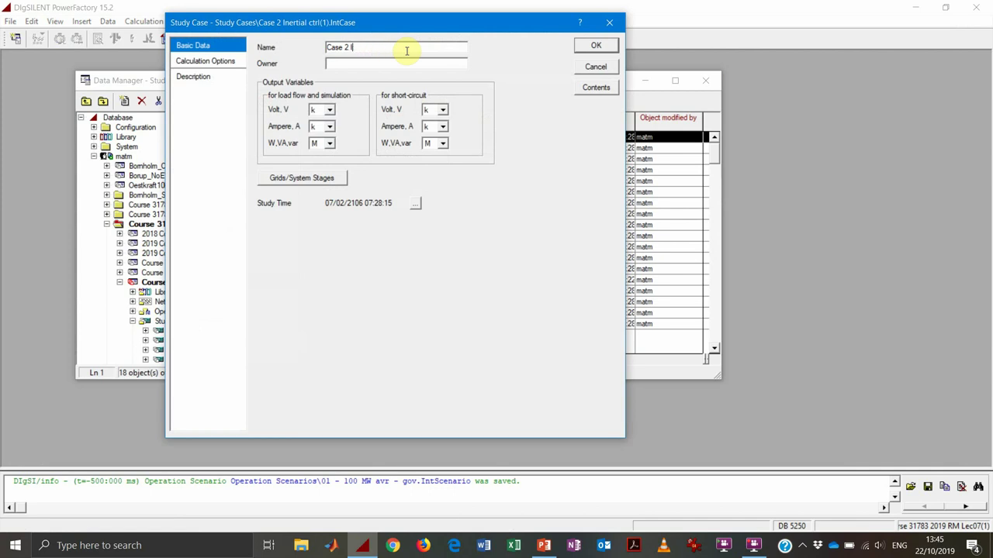
{"action": "key", "text": "BackSpace"}
{"action": "left_click", "coordinate": [595, 47]}
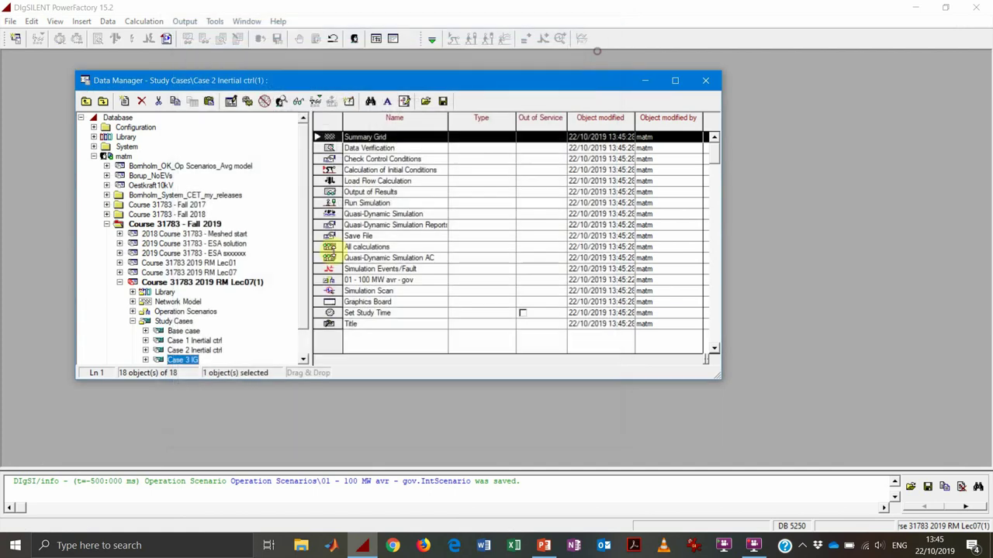
{"action": "right_click", "coordinate": [194, 360]}
{"action": "left_click", "coordinate": [218, 133]}
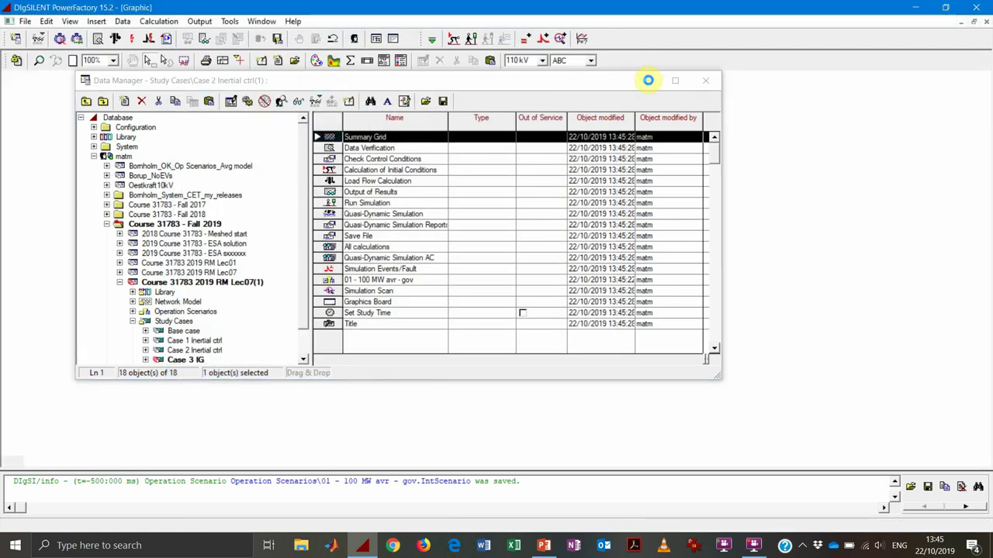
In the speed subplot, add a red fourth curve and point curve 3 to Case 2 All calculations.
{"action": "left_click", "coordinate": [648, 81]}
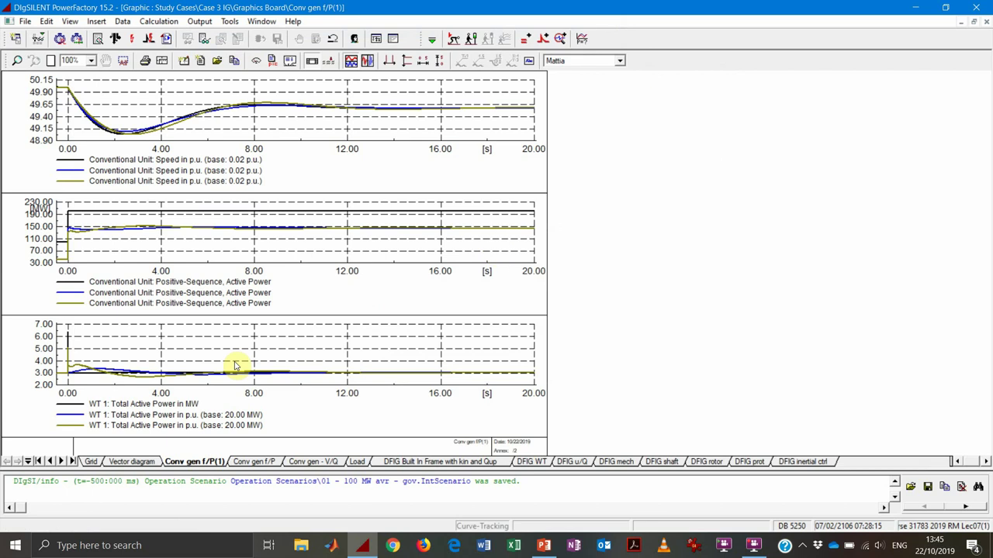
{"action": "double_click", "coordinate": [353, 146]}
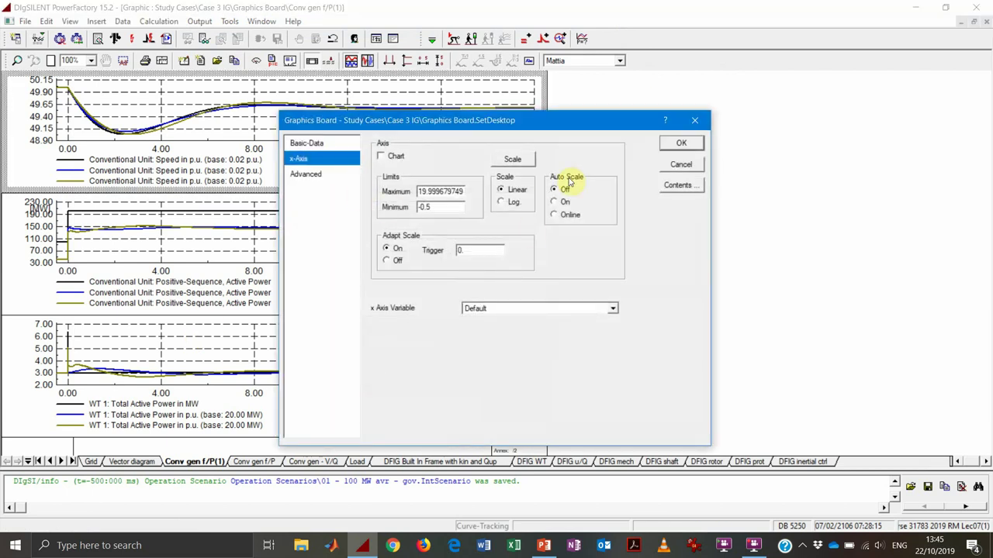
{"action": "left_click", "coordinate": [672, 164]}
{"action": "double_click", "coordinate": [313, 134]}
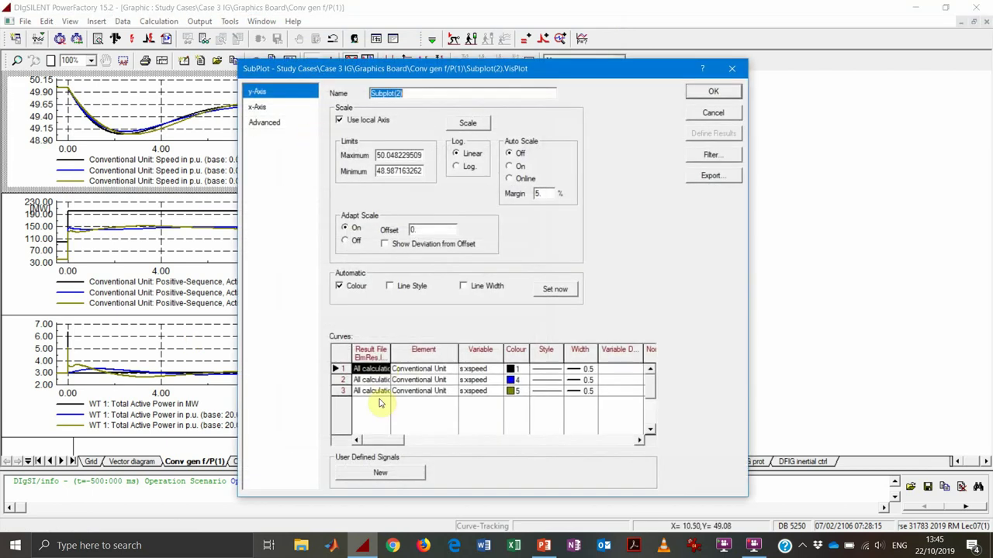
{"action": "left_click", "coordinate": [346, 393]}
{"action": "key", "text": "Insert"}
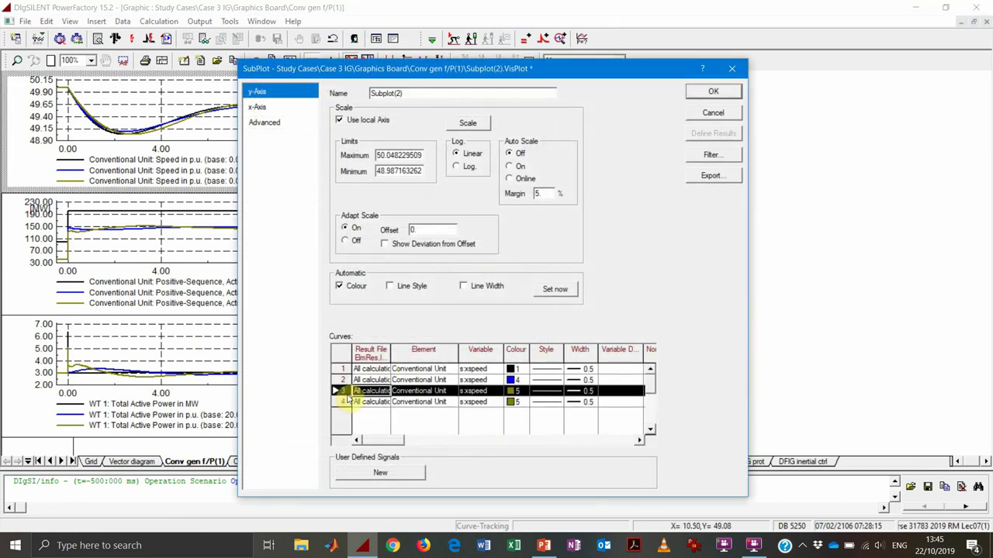
{"action": "double_click", "coordinate": [515, 402]}
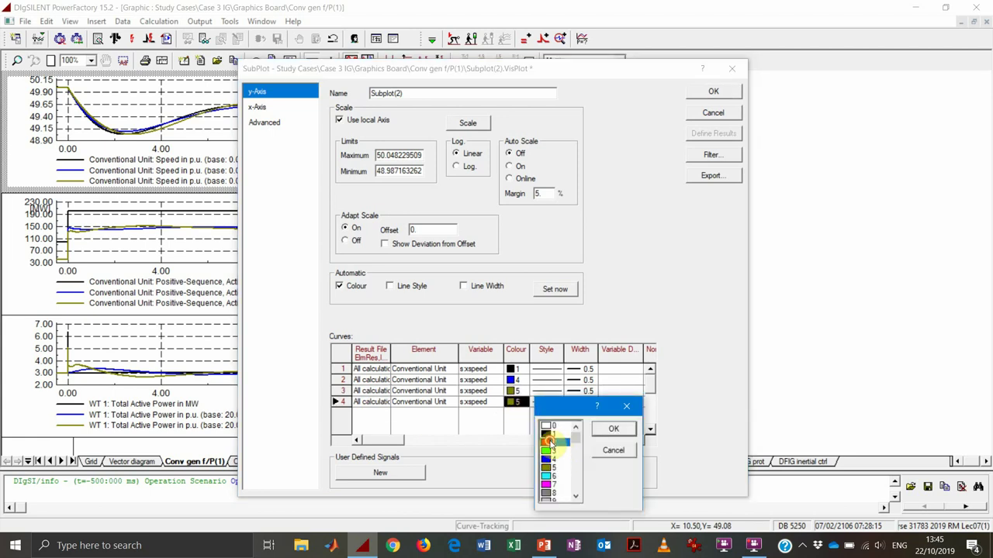
{"action": "double_click", "coordinate": [546, 443]}
{"action": "left_click", "coordinate": [357, 393]}
{"action": "double_click", "coordinate": [357, 392]}
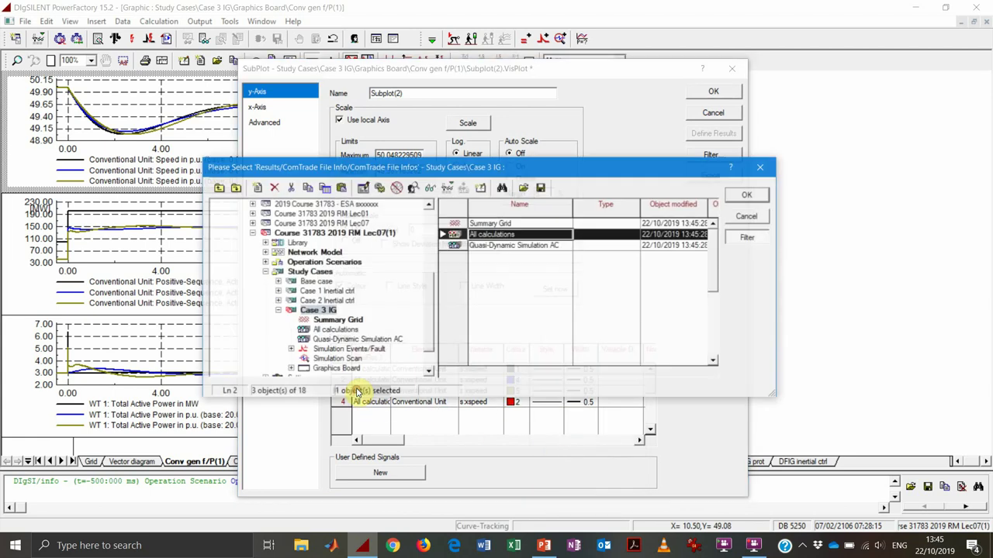
{"action": "left_click", "coordinate": [329, 301]}
{"action": "left_click", "coordinate": [333, 320]}
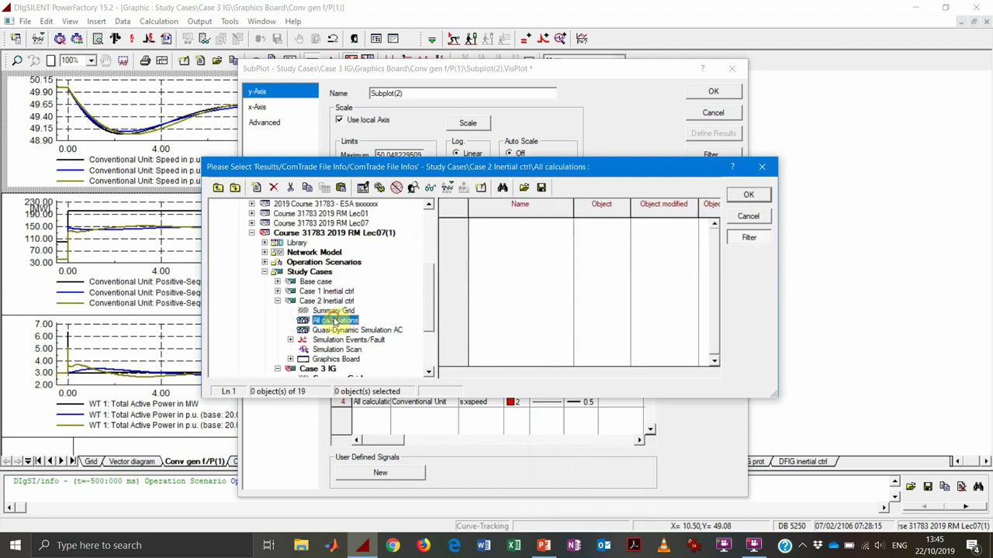
{"action": "left_click", "coordinate": [749, 195]}
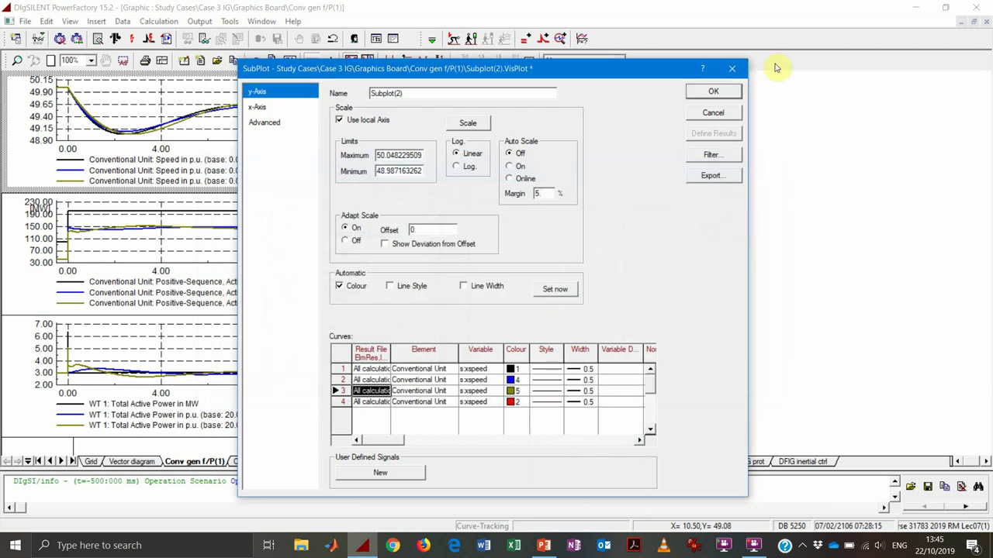
{"action": "left_click", "coordinate": [714, 92]}
In the active-power subplot, point curve 3 to Case 2 All calculations and make curve 4 red.
{"action": "double_click", "coordinate": [278, 252]}
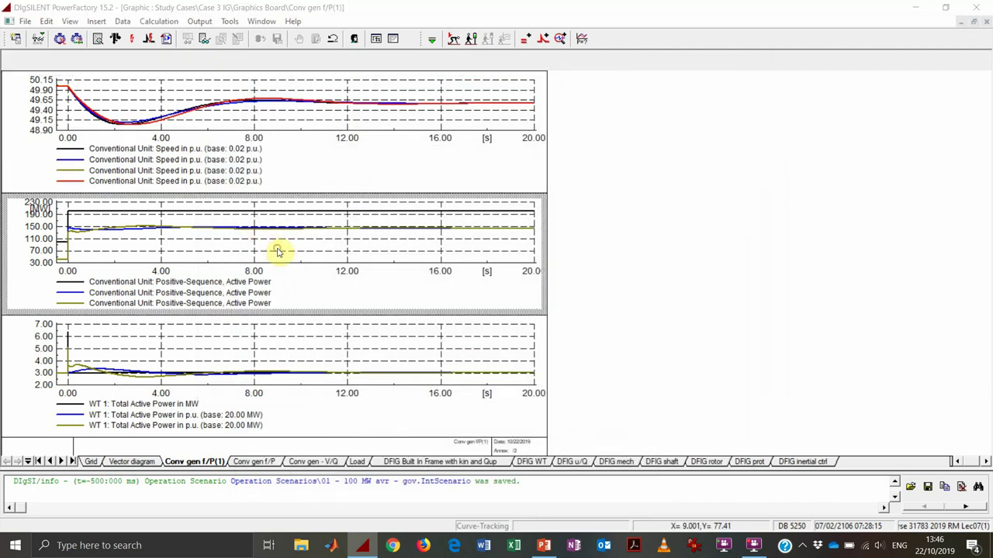
{"action": "left_click", "coordinate": [341, 392]}
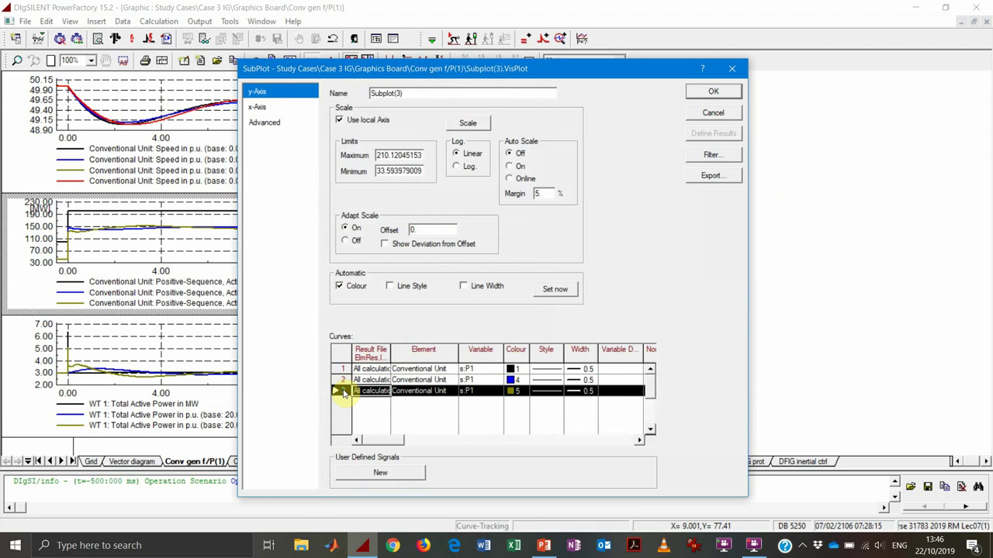
{"action": "double_click", "coordinate": [361, 391]}
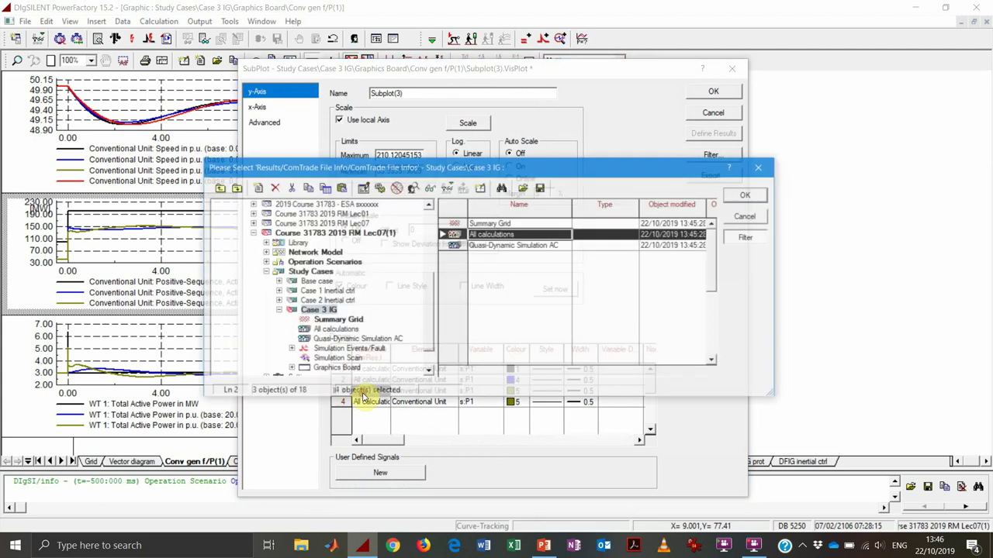
{"action": "double_click", "coordinate": [329, 301]}
{"action": "left_click", "coordinate": [332, 321]}
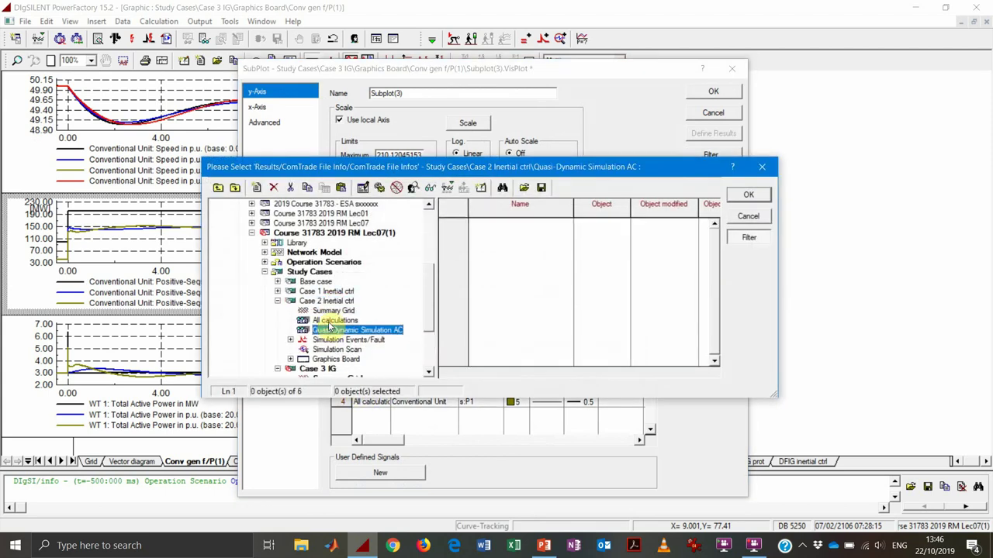
{"action": "left_click", "coordinate": [746, 197]}
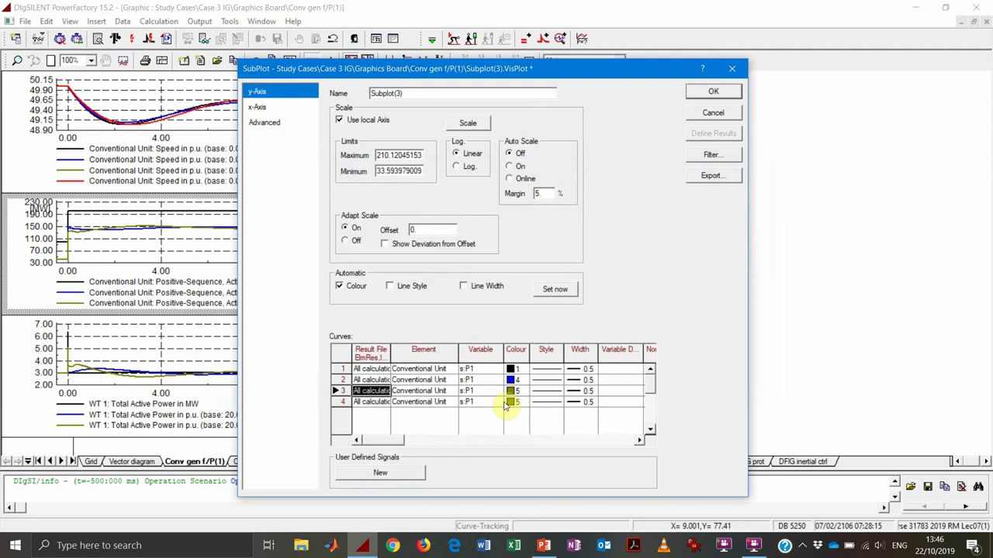
{"action": "double_click", "coordinate": [506, 404]}
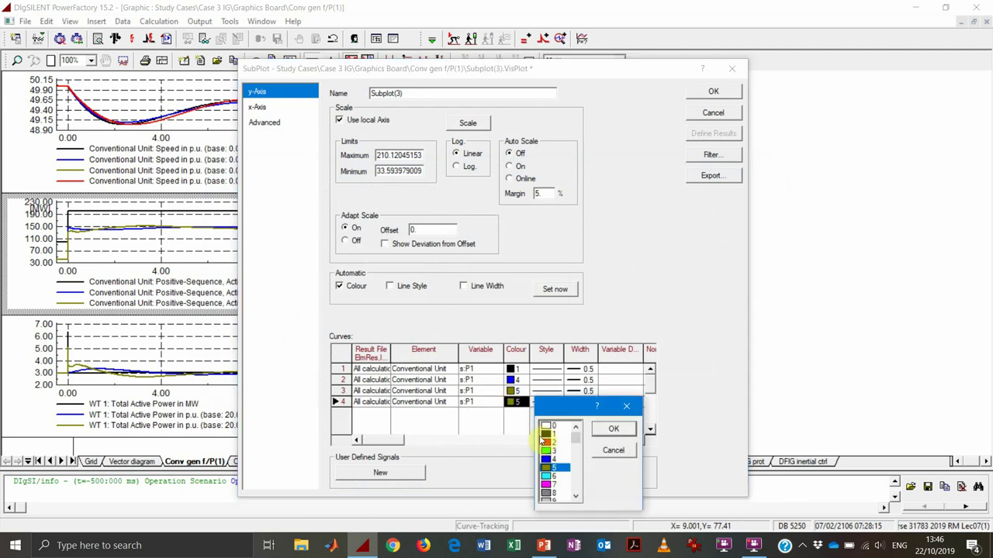
{"action": "double_click", "coordinate": [546, 442]}
{"action": "left_click", "coordinate": [702, 93]}
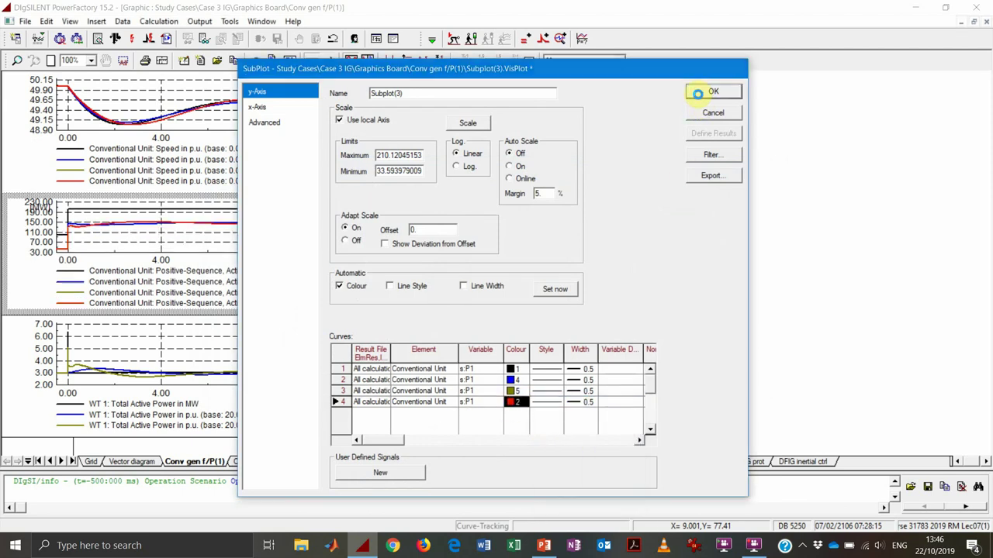
{"action": "double_click", "coordinate": [383, 348]}
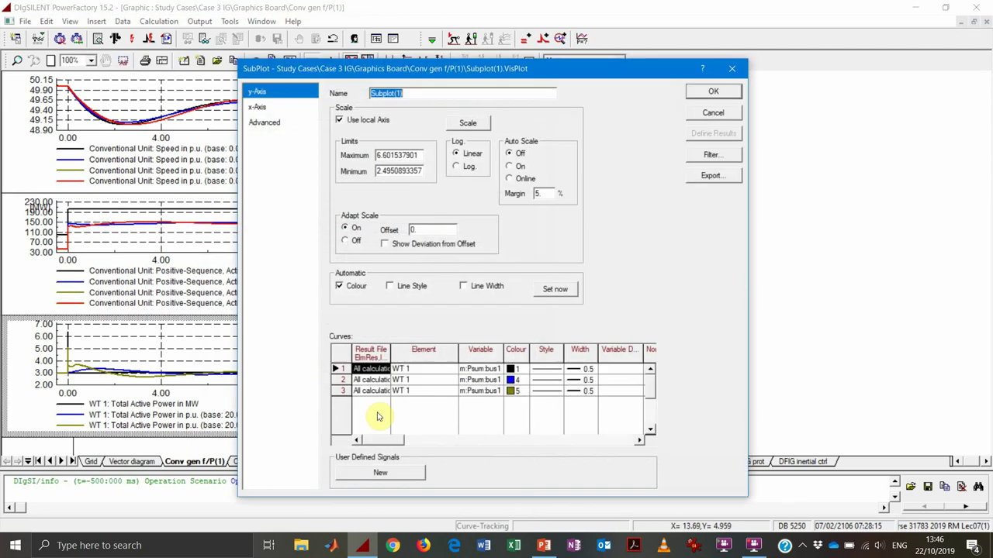
Add a red fourth curve plotting WT 2 m:Psum:bus1, using Case 2 All calculations results.
{"action": "left_click", "coordinate": [338, 392]}
{"action": "key", "text": "Insert"}
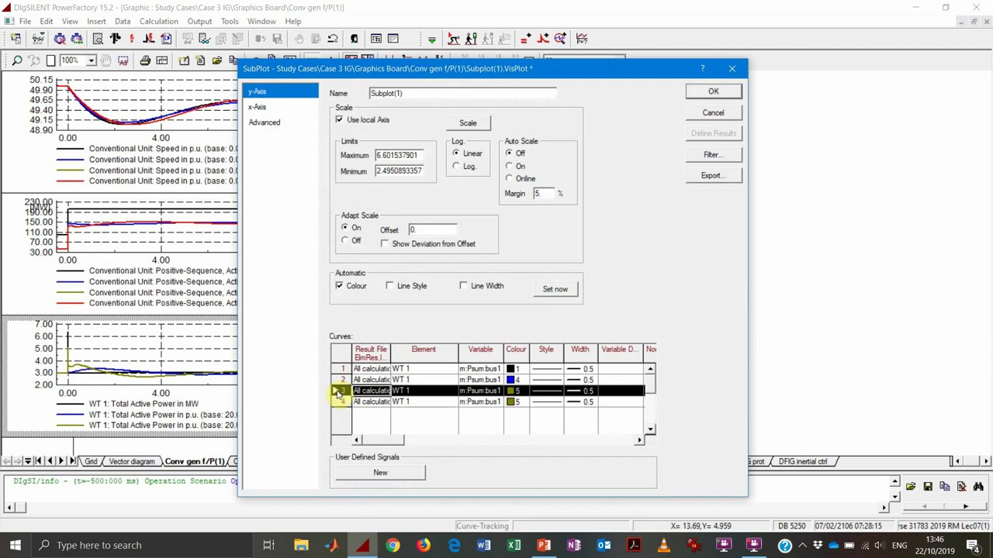
{"action": "double_click", "coordinate": [437, 403]}
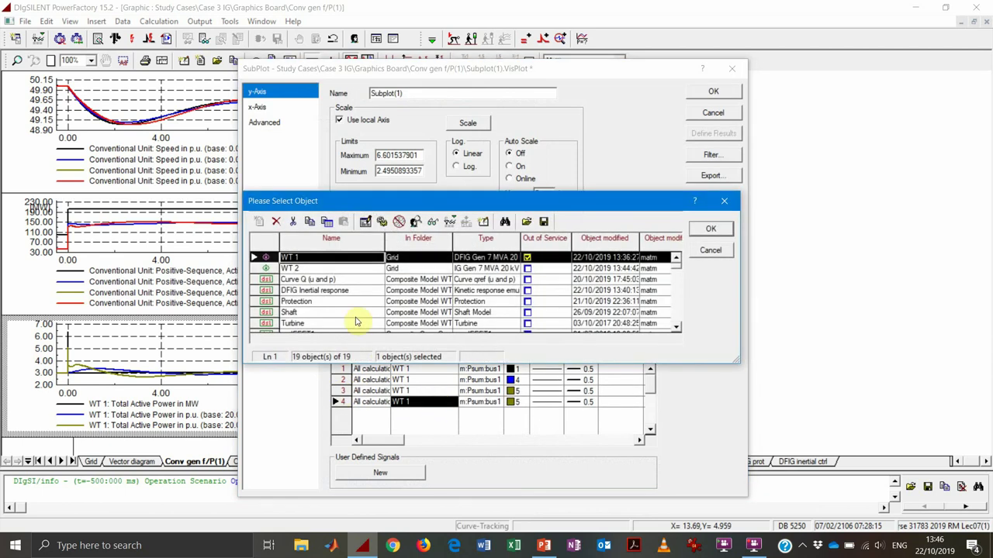
{"action": "double_click", "coordinate": [270, 269]}
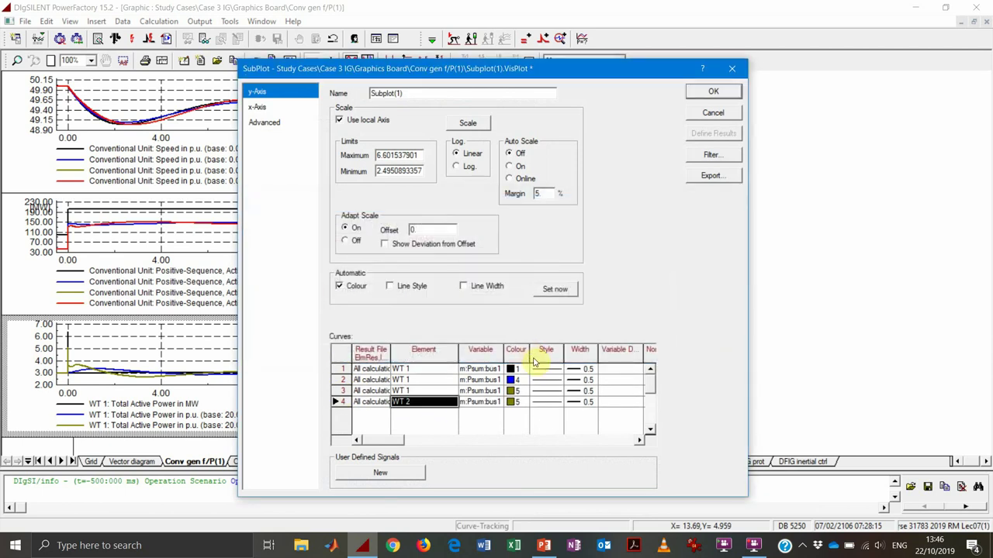
{"action": "left_click", "coordinate": [516, 402]}
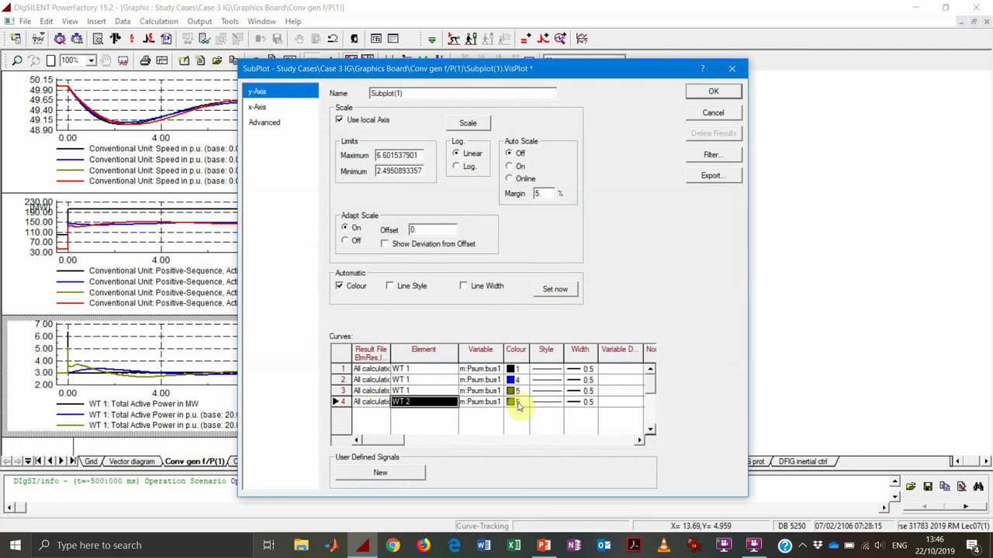
{"action": "left_click", "coordinate": [519, 402]}
{"action": "left_click", "coordinate": [536, 444]}
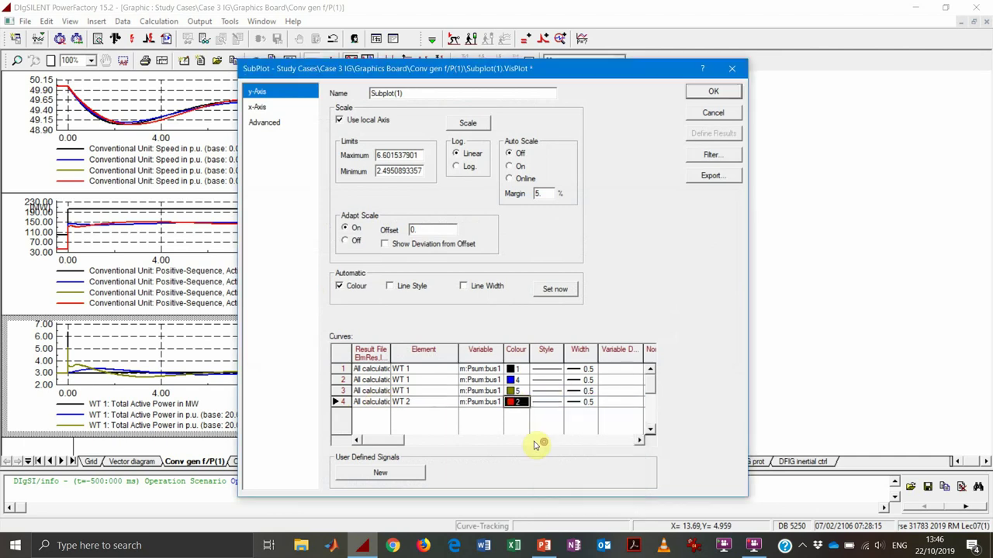
{"action": "double_click", "coordinate": [373, 402]}
{"action": "left_click", "coordinate": [327, 302]}
{"action": "double_click", "coordinate": [329, 303]}
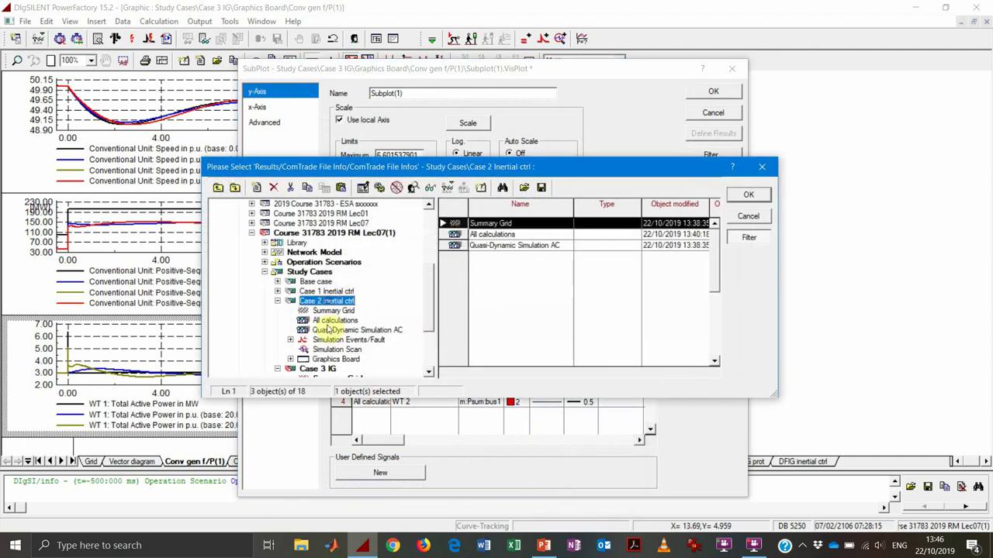
{"action": "left_click", "coordinate": [335, 319]}
{"action": "left_click", "coordinate": [739, 196]}
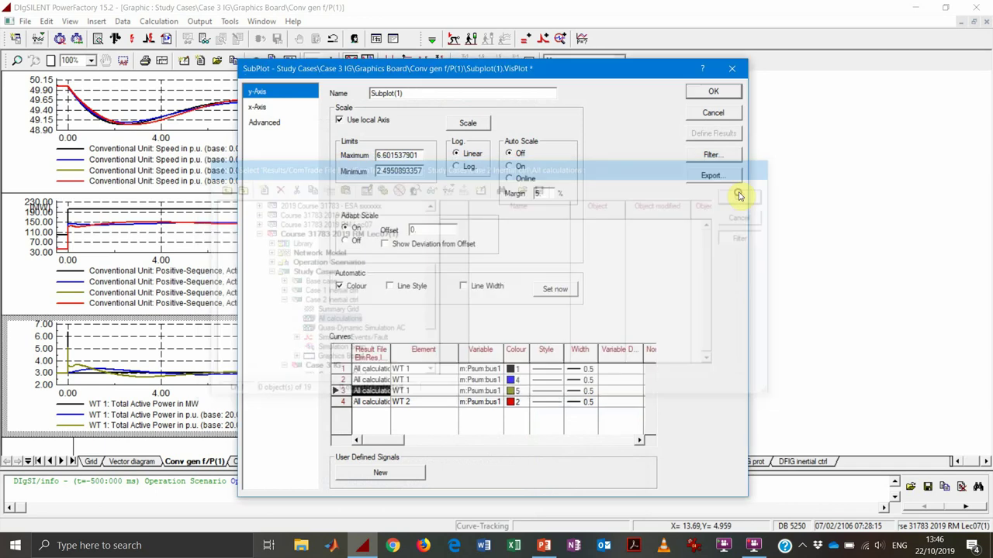
{"action": "left_click", "coordinate": [711, 91]}
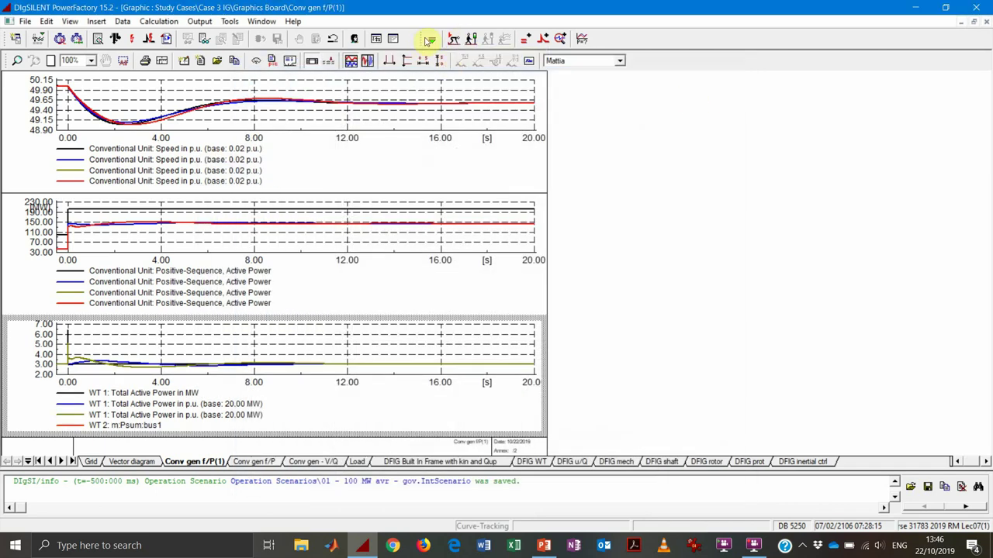
Calculate initial conditions and run the dynamic simulation.
{"action": "left_click", "coordinate": [457, 38]}
{"action": "left_click", "coordinate": [687, 107]}
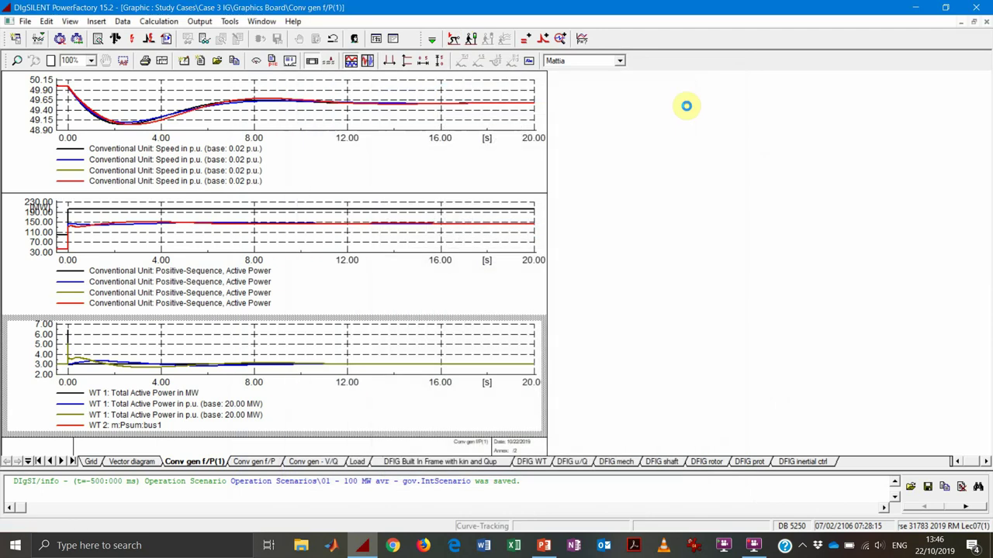
{"action": "left_click", "coordinate": [470, 38]}
{"action": "left_click", "coordinate": [629, 192]}
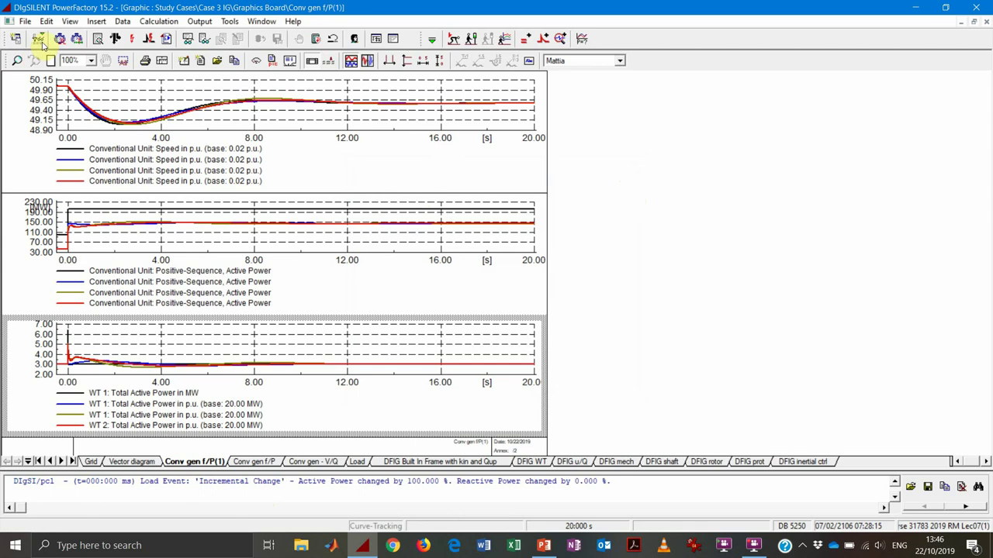
Zoom the time axis to −0.50…0.75 s and tile the plots in a 2×2 grid.
{"action": "left_click", "coordinate": [391, 63]}
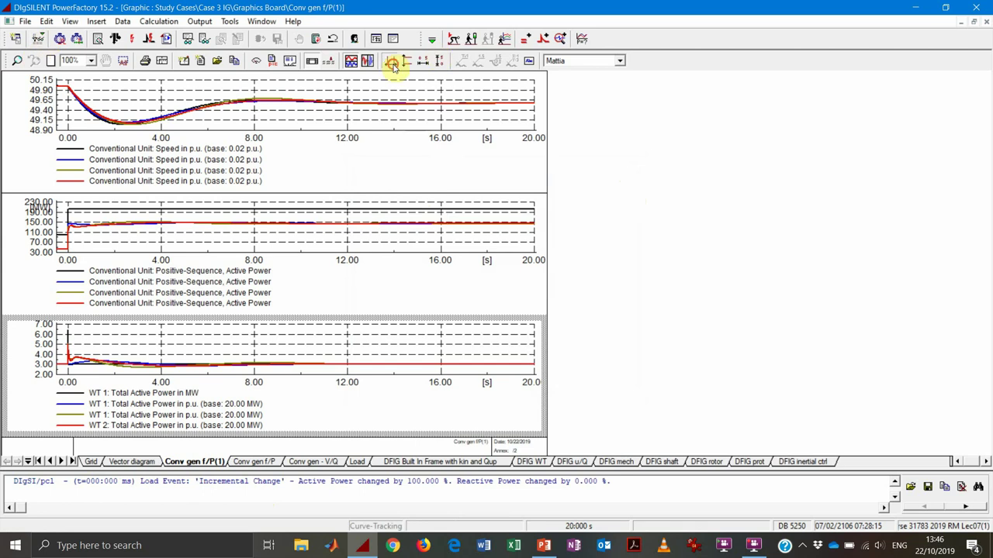
{"action": "left_click_drag", "start_coordinate": [60, 358], "coordinate": [83, 359]}
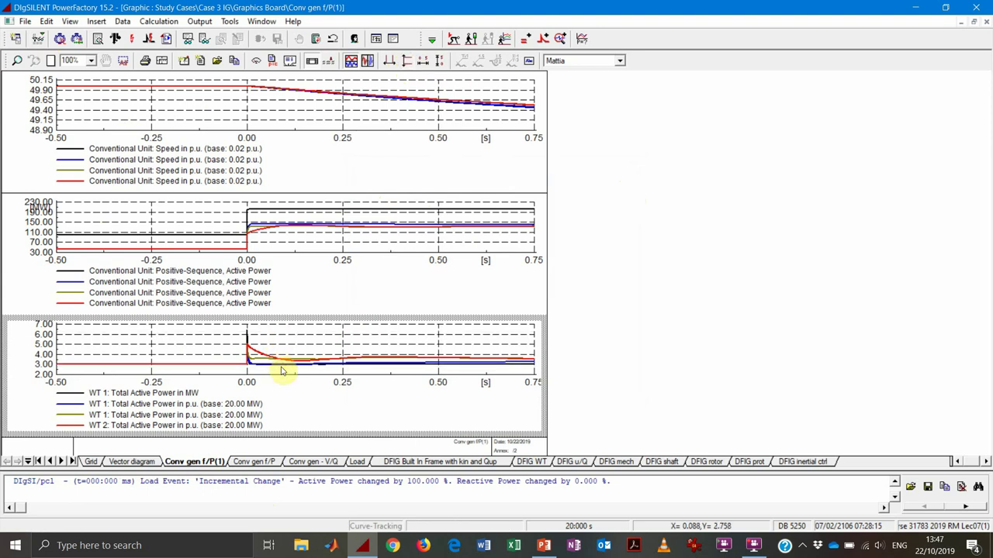
{"action": "left_click", "coordinate": [406, 60]}
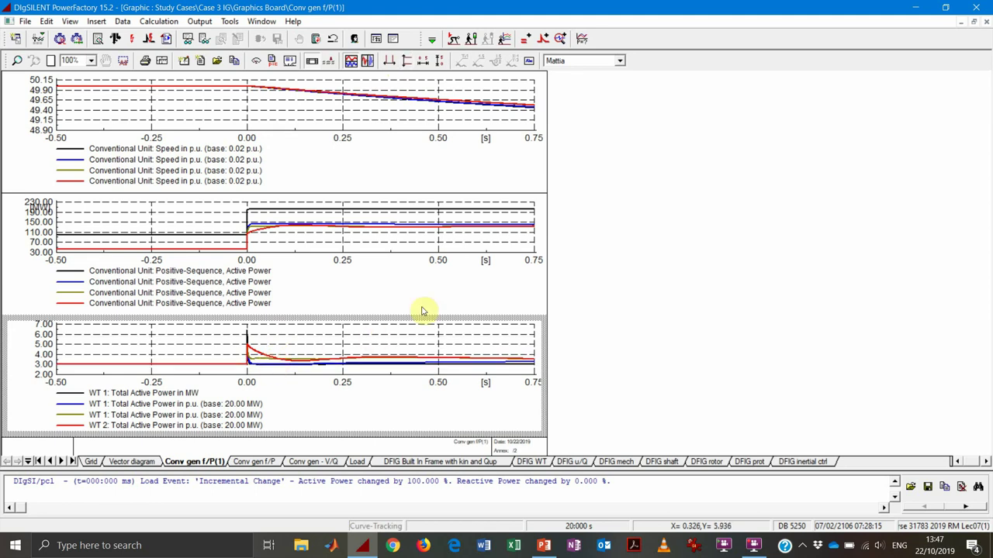
{"action": "left_click", "coordinate": [367, 62]}
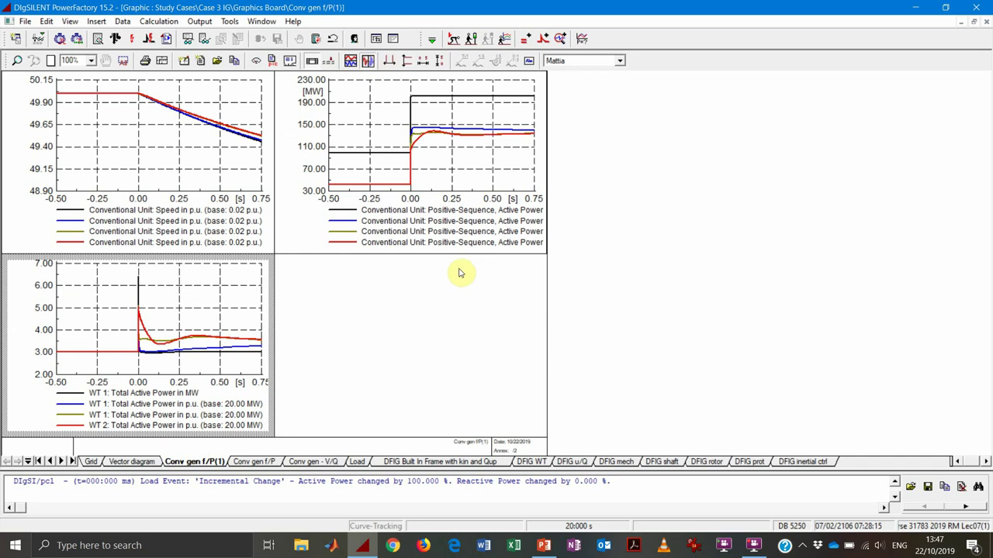
Rescale the plots to the full 0–20 s range and bring up the PowerPoint slides.
{"action": "left_click", "coordinate": [436, 332]}
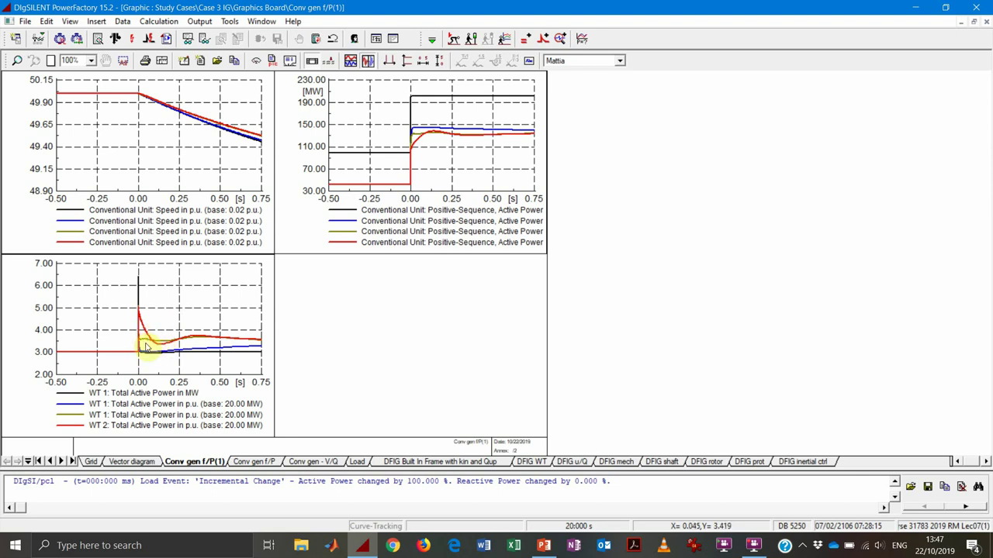
{"action": "left_click", "coordinate": [703, 462]}
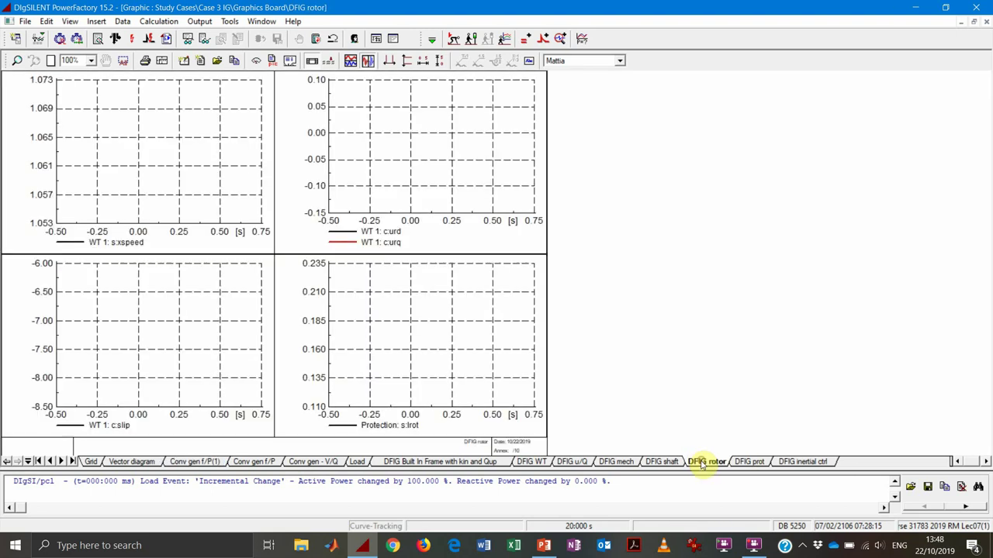
{"action": "left_click", "coordinate": [425, 62]}
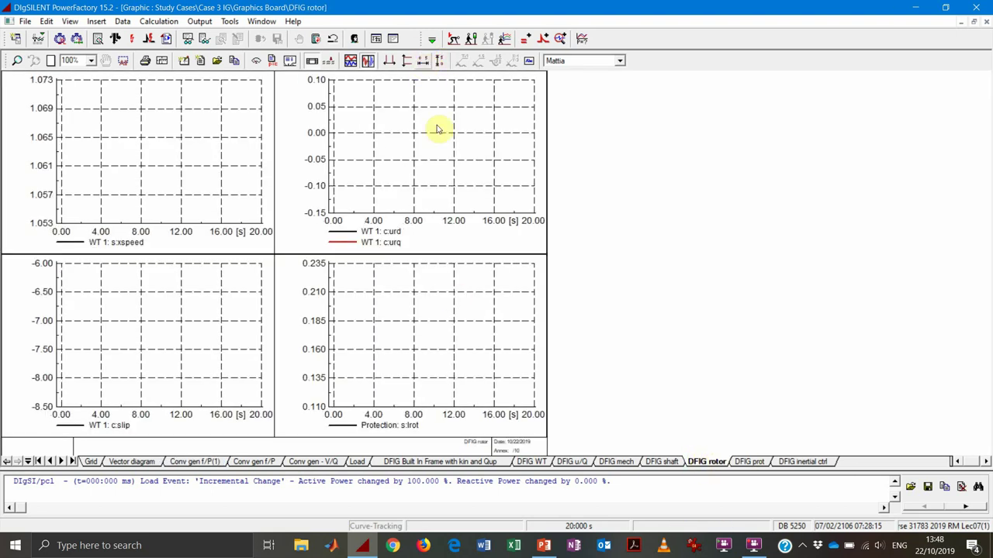
{"action": "left_click", "coordinate": [179, 464]}
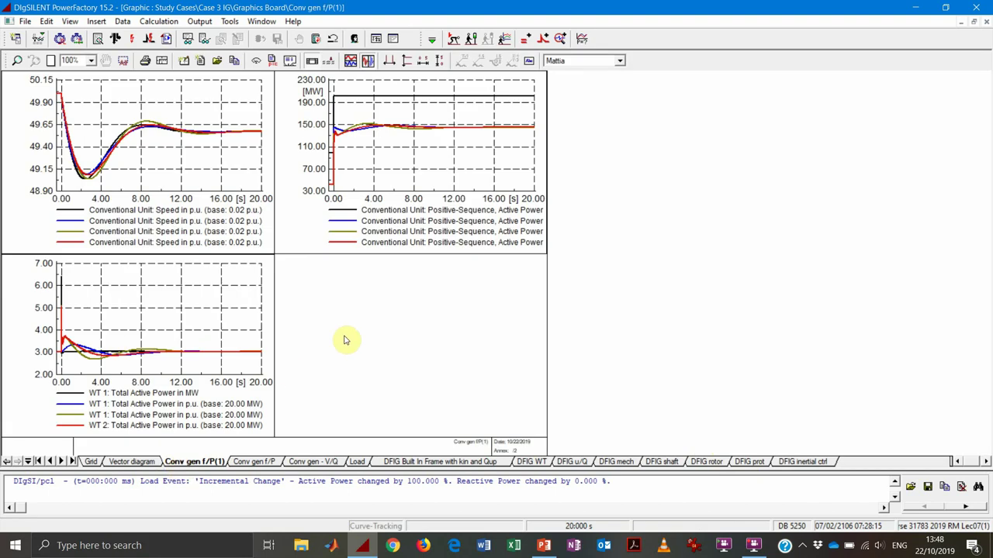
{"action": "left_click", "coordinate": [543, 545]}
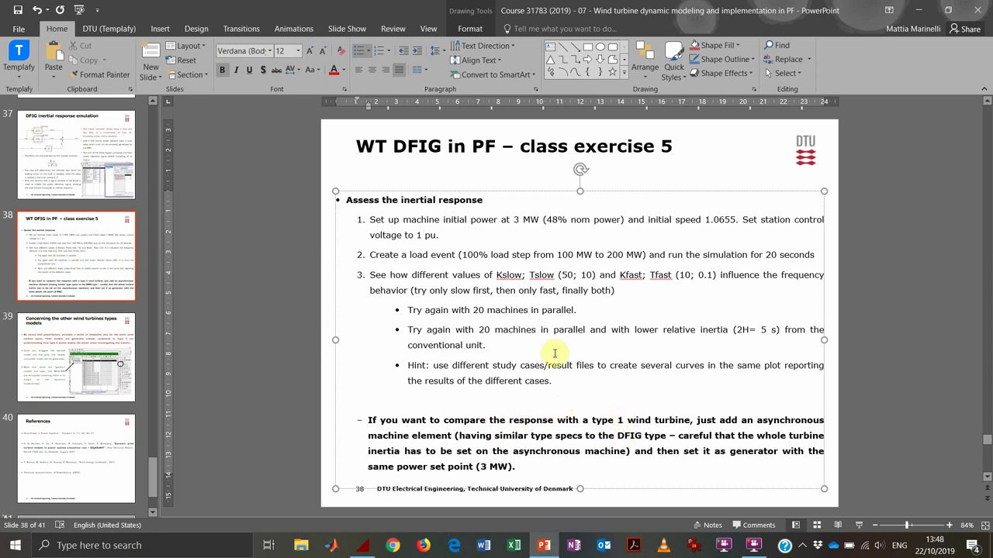
{"action": "left_click", "coordinate": [731, 336]}
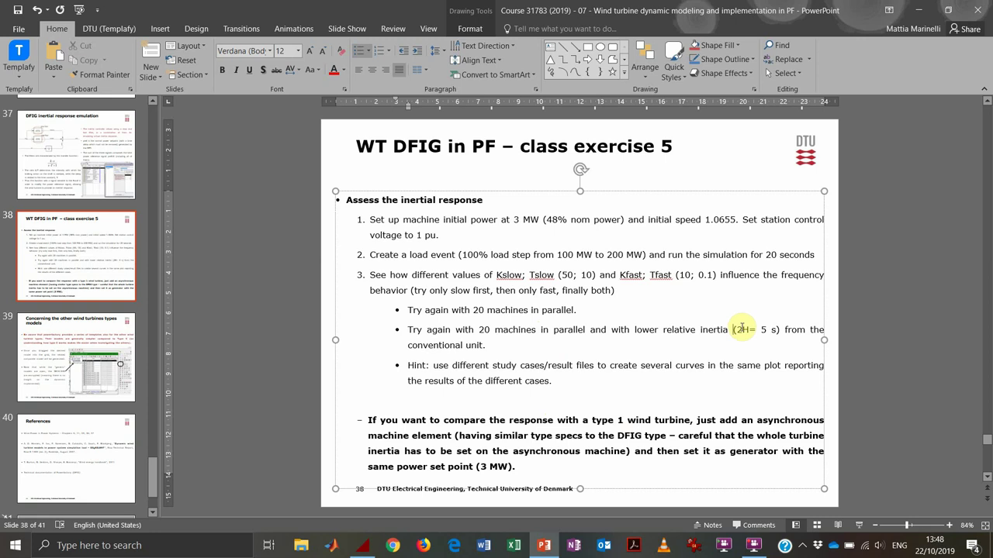